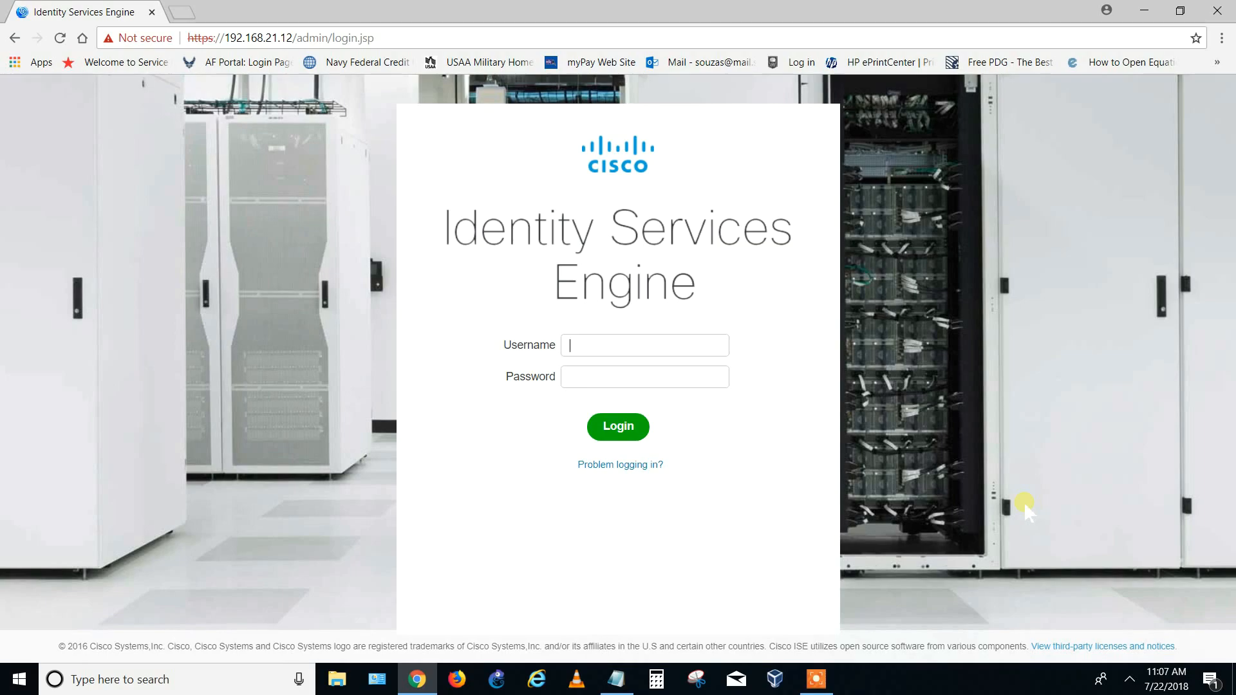
type("serth")
- Submit the admin username and password on the ISE login page to reach the dashboard
key("BackSpace")
key("BackSpace")
type("th••••••••••")
key("Return")
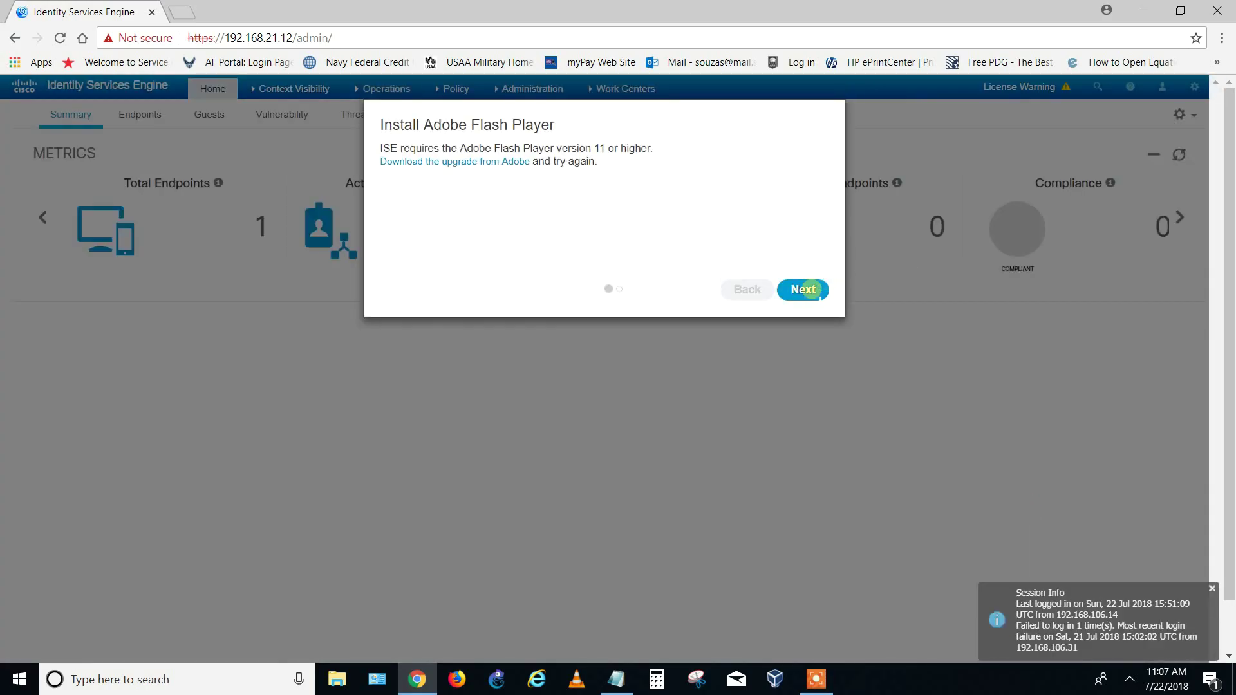
- Accept the Flash Player notice and close the expiring-license Server Information dialog
left_click(802, 288)
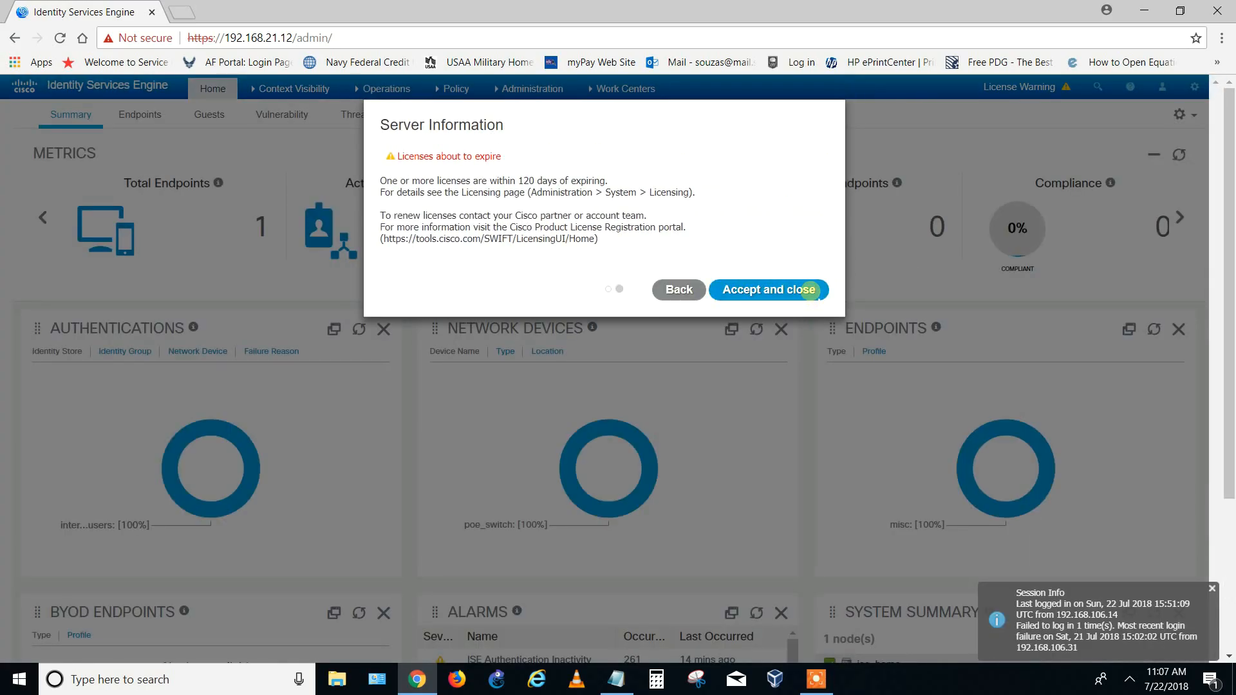
left_click(809, 289)
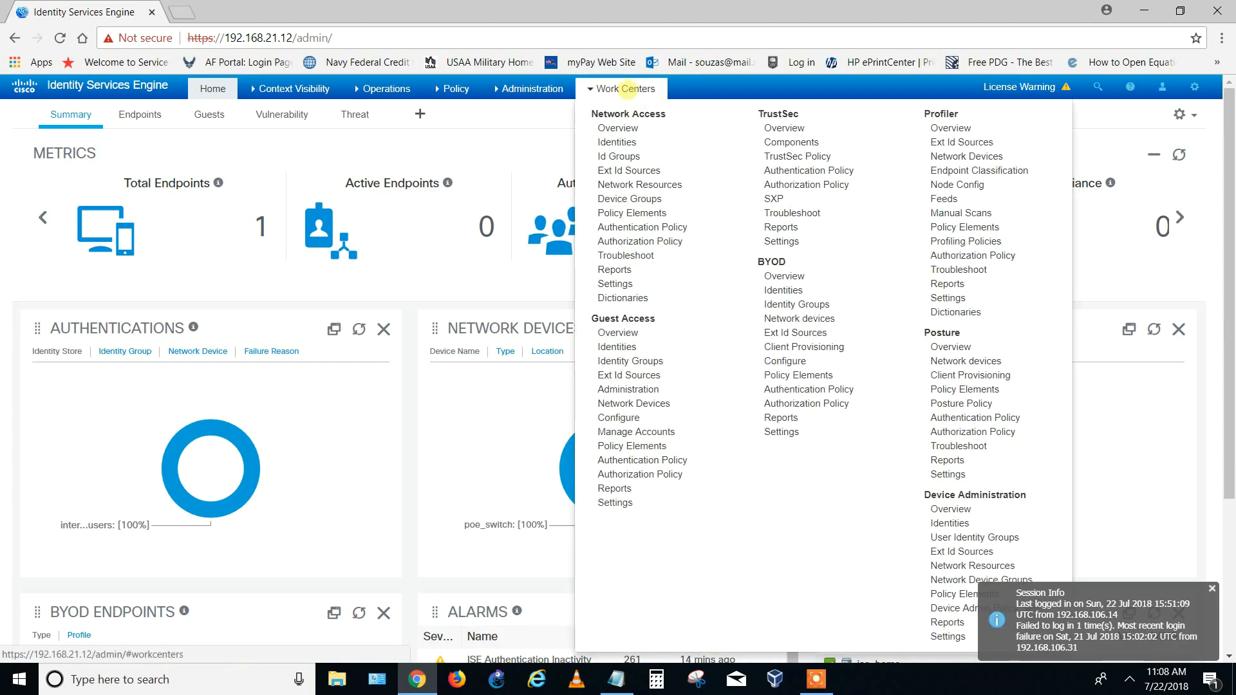
mouse_move(625, 88)
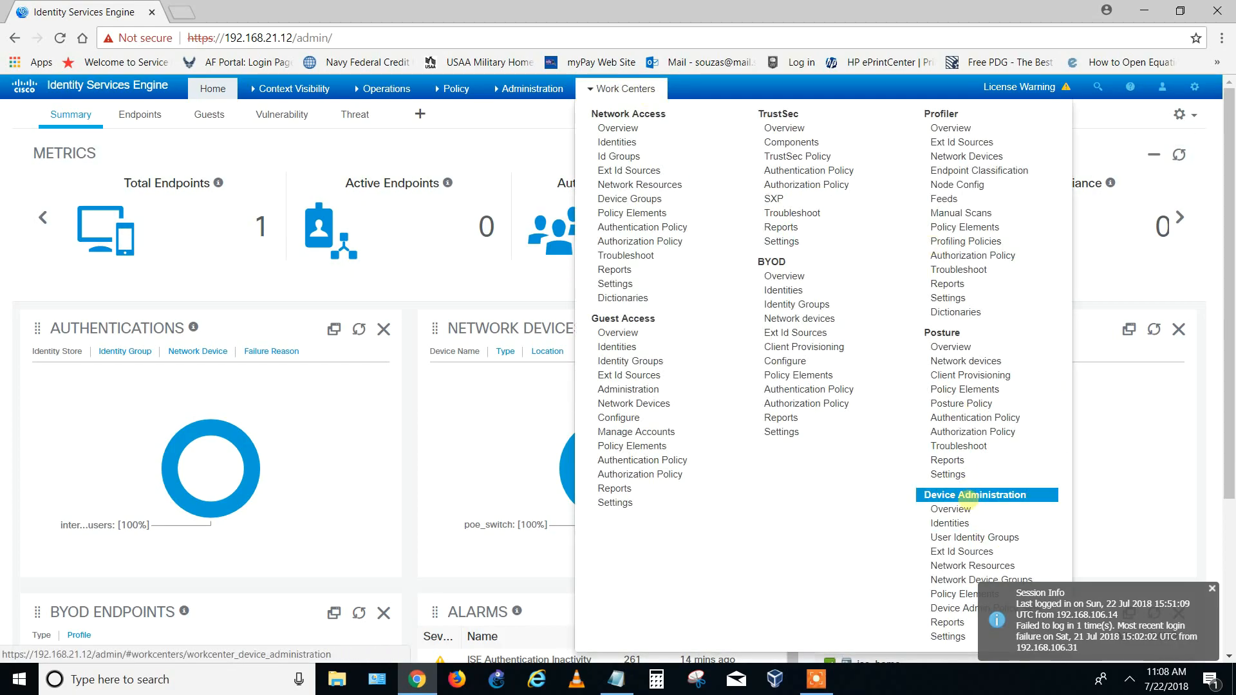
- Review the Device Administration overview and deployment settings showing TACACS active on port 49
left_click(951, 508)
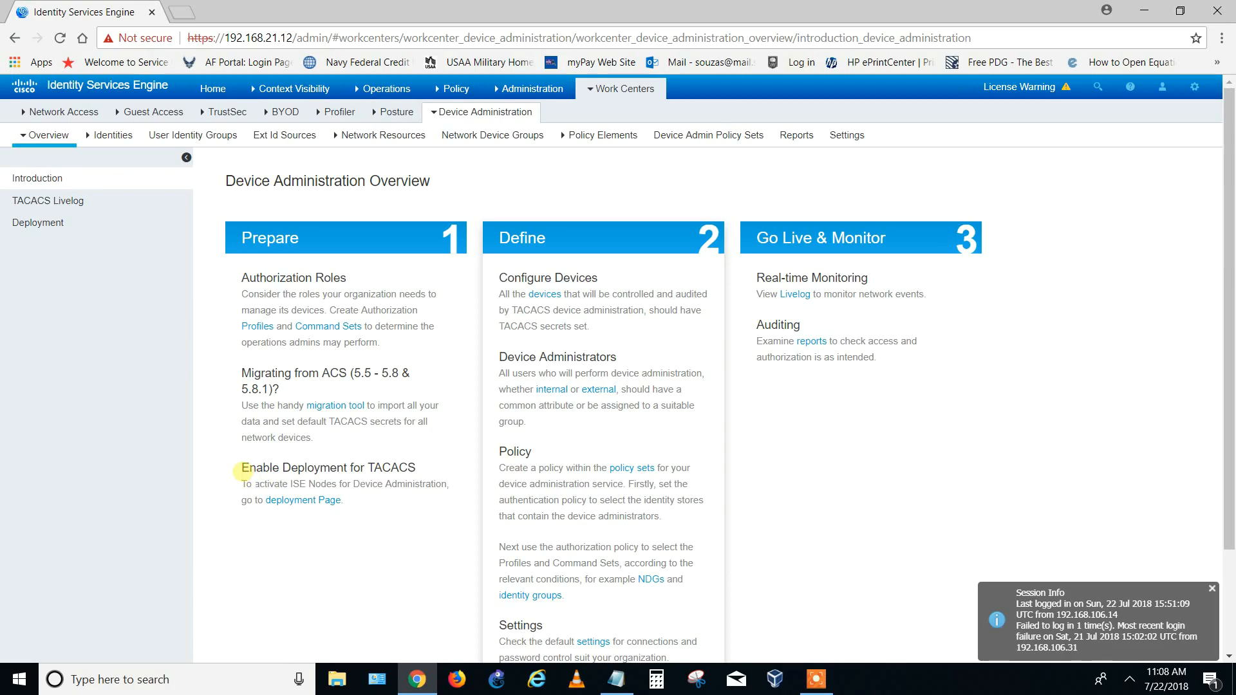
mouse_move(239, 467)
left_mouse_down()
mouse_move(428, 486)
mouse_move(421, 471)
left_mouse_up()
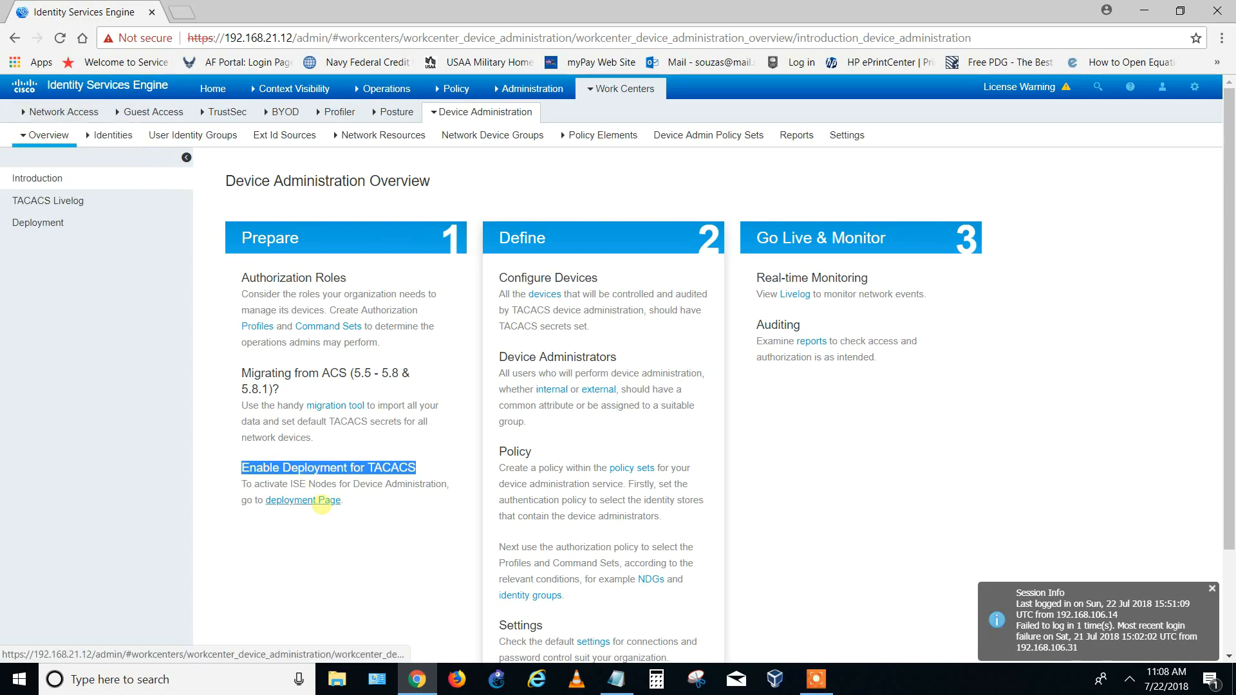
left_click(39, 222)
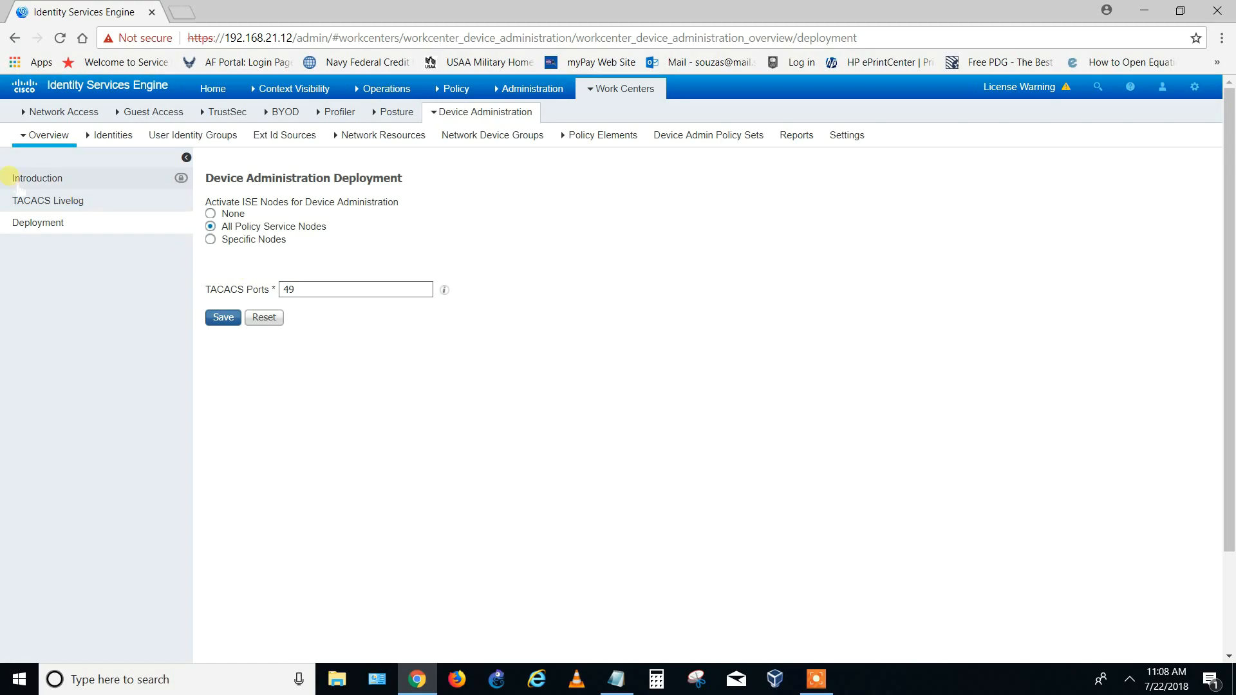
left_click(36, 178)
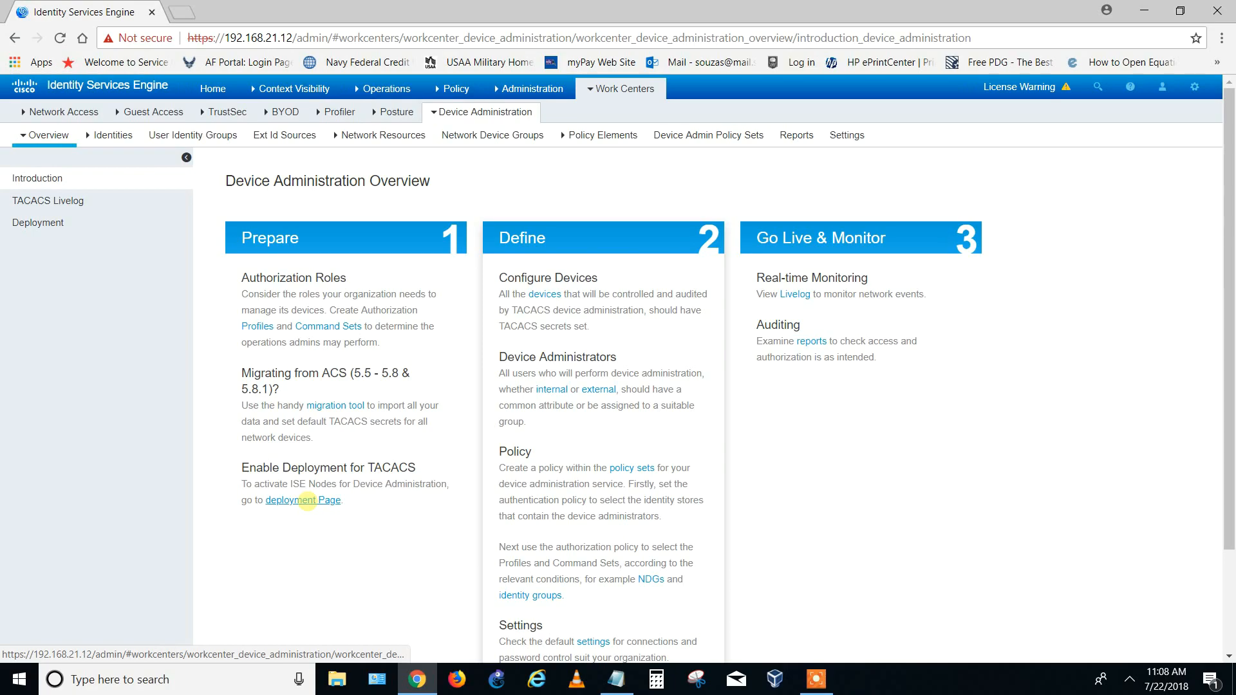
left_click(304, 500)
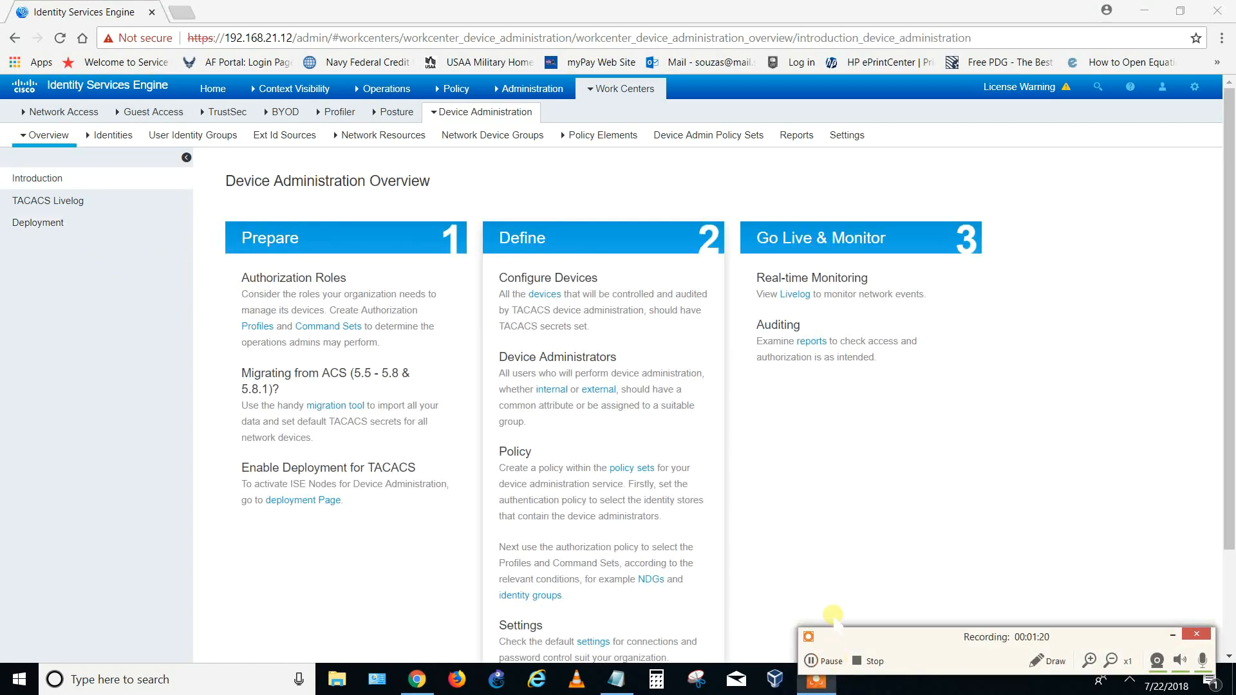
mouse_move(531, 88)
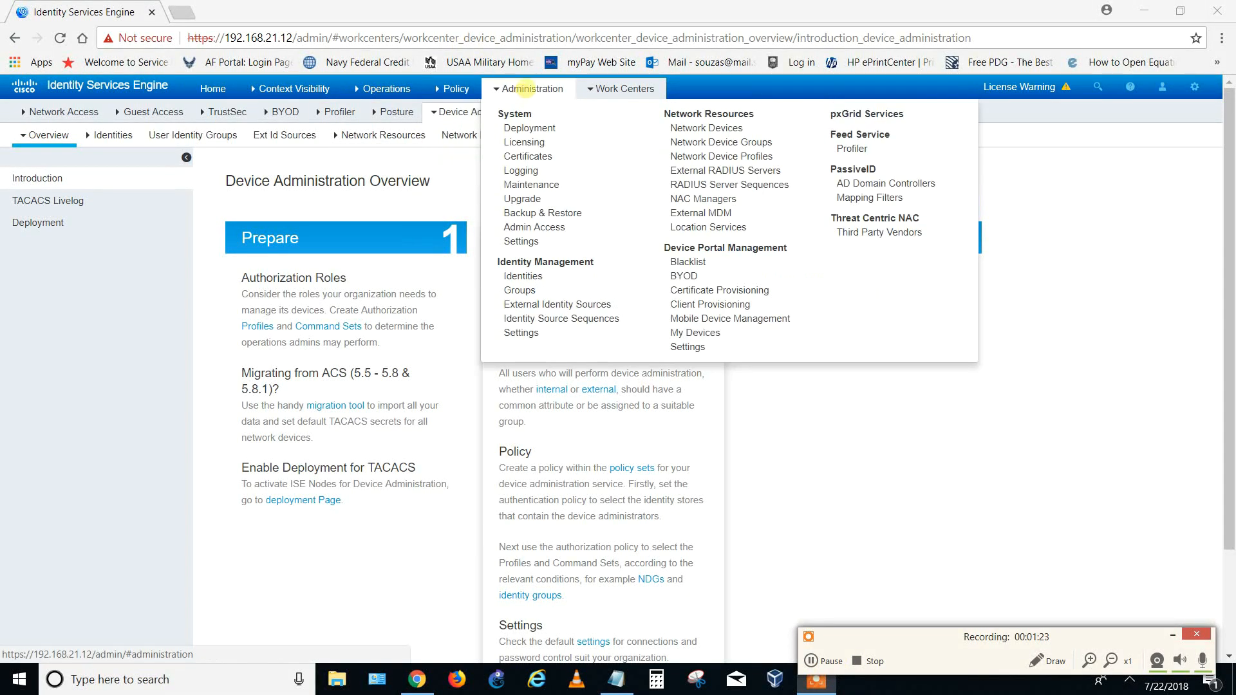
- Check node ise-home under System Deployment for Enable Device Admin Service, then return to the overview
left_click(530, 128)
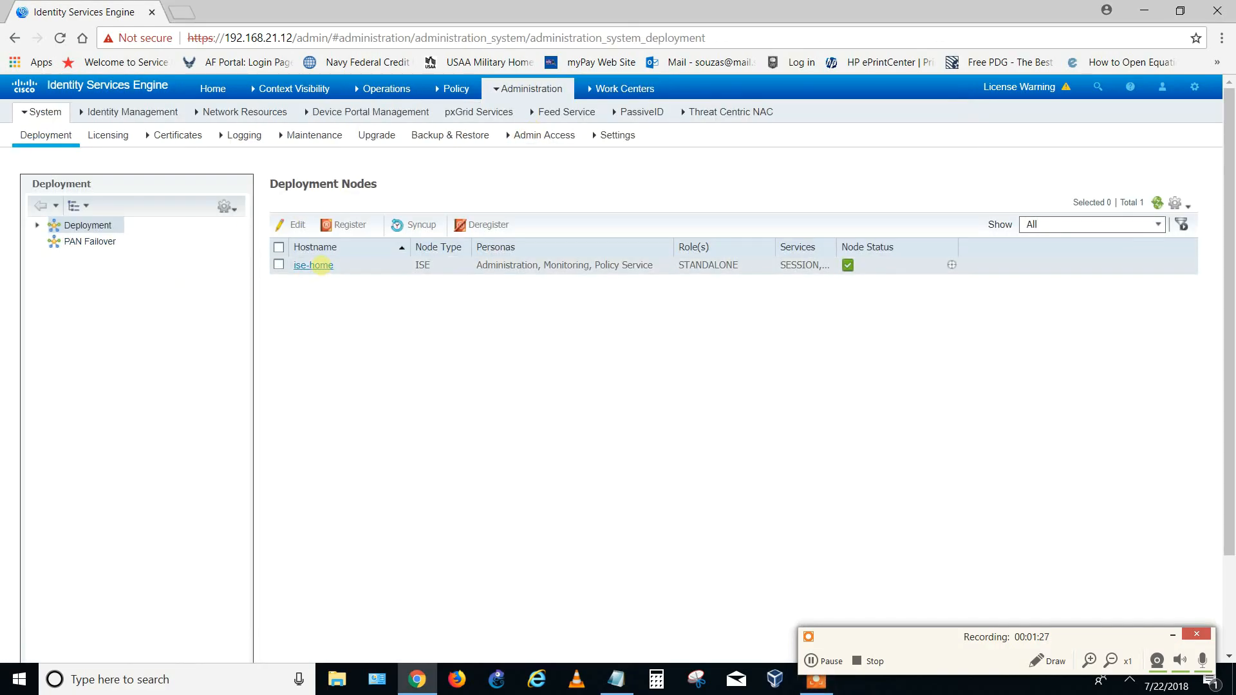
left_click(314, 266)
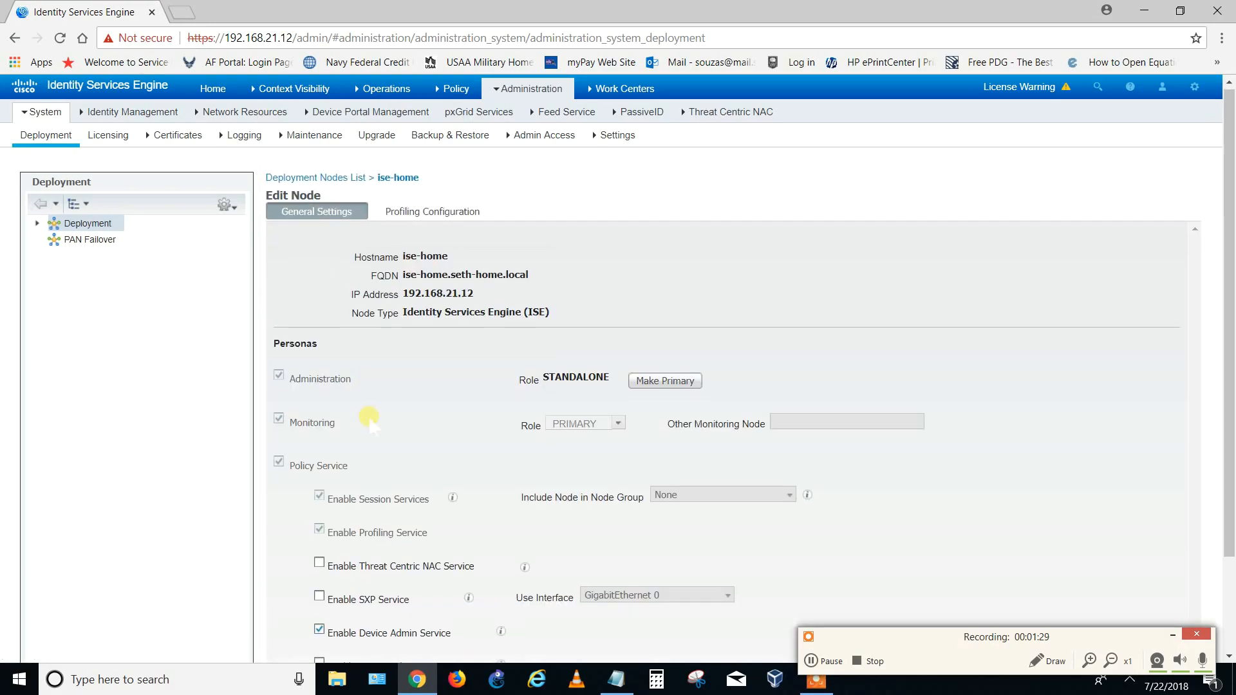
scroll(373, 415, "down", 3)
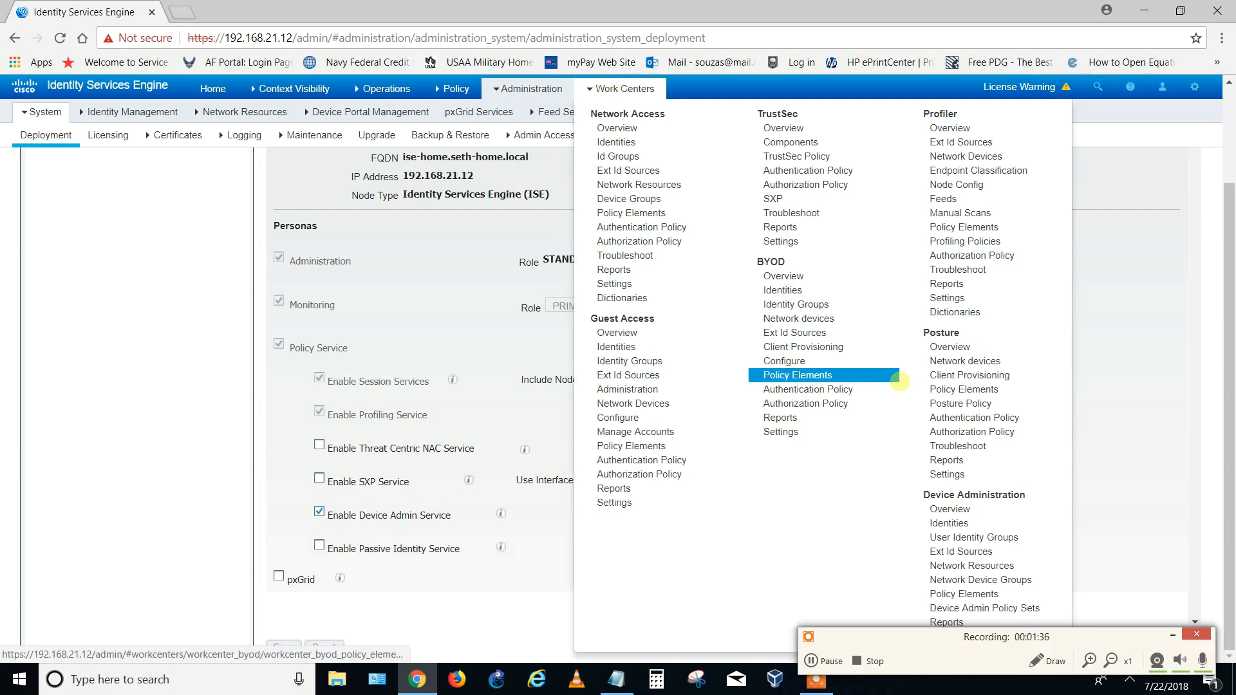
left_click(950, 508)
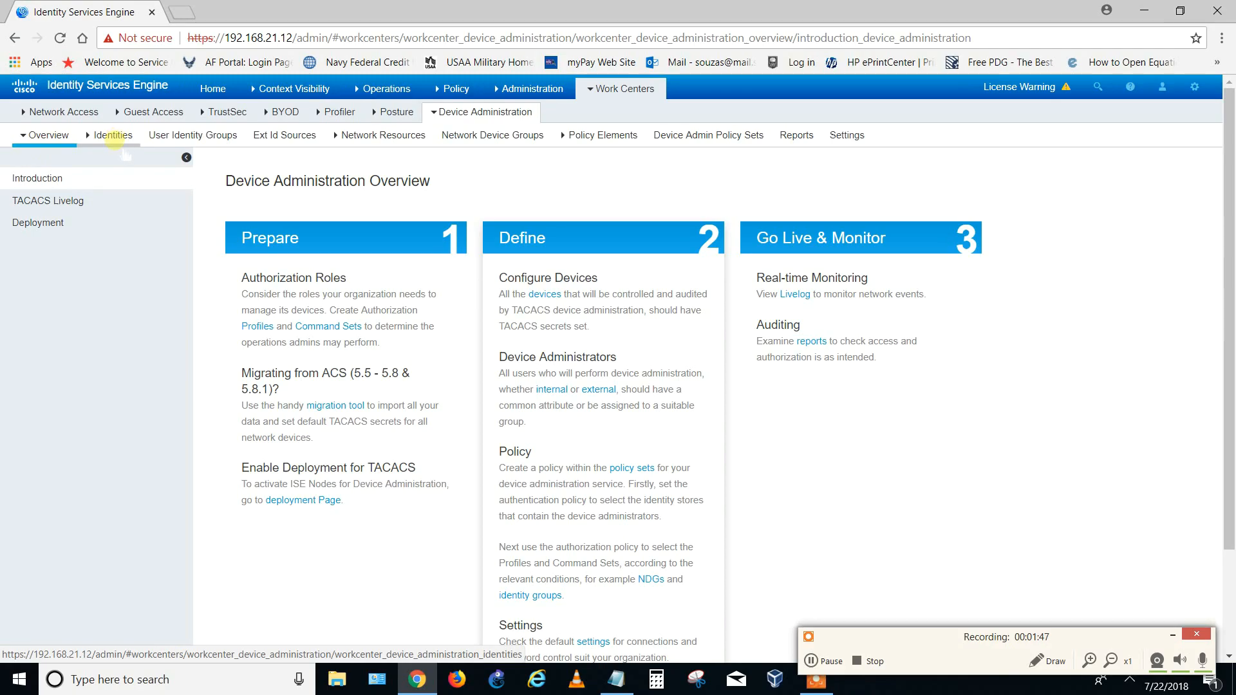
- Fill a new device administration user testuseradmin with login and enable passwords
left_click(112, 134)
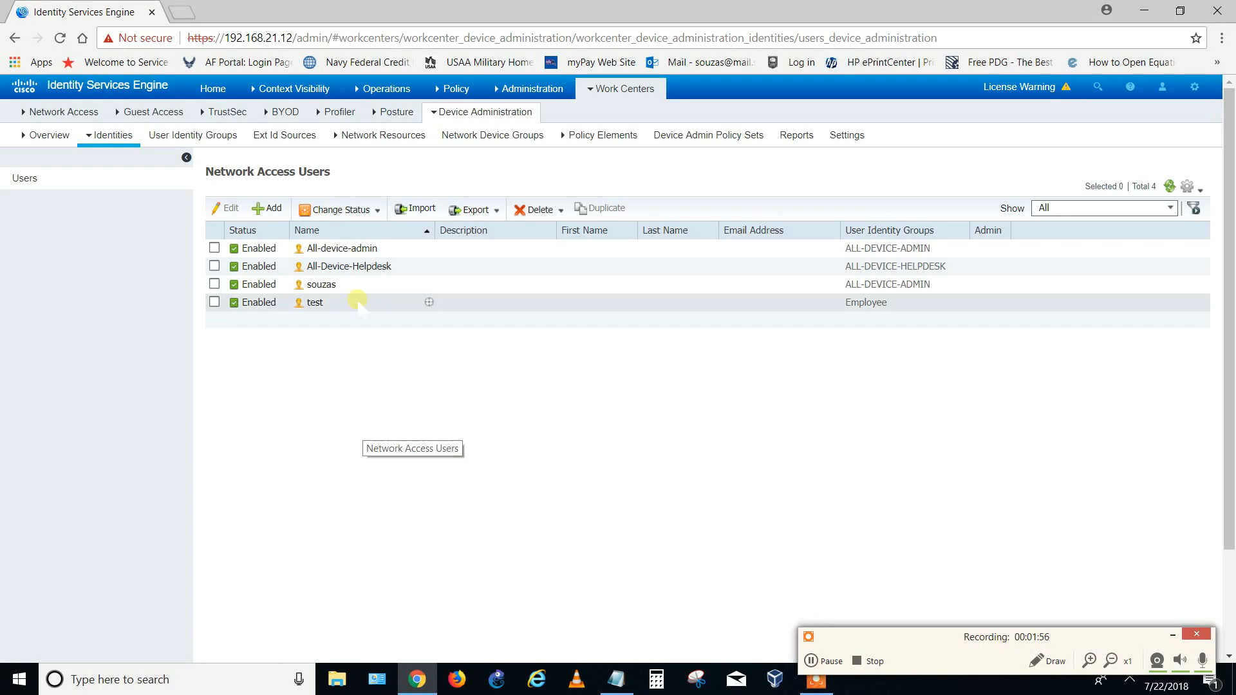
left_click(273, 207)
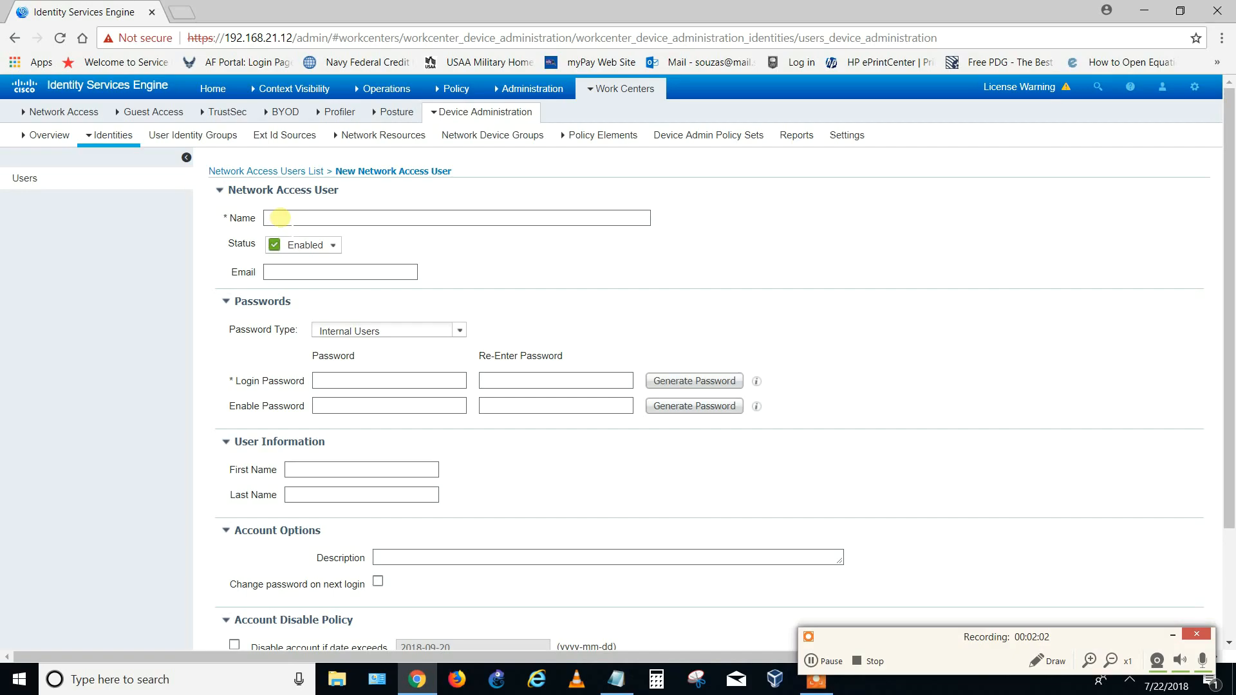
type("testuseradmin")
left_click(350, 382)
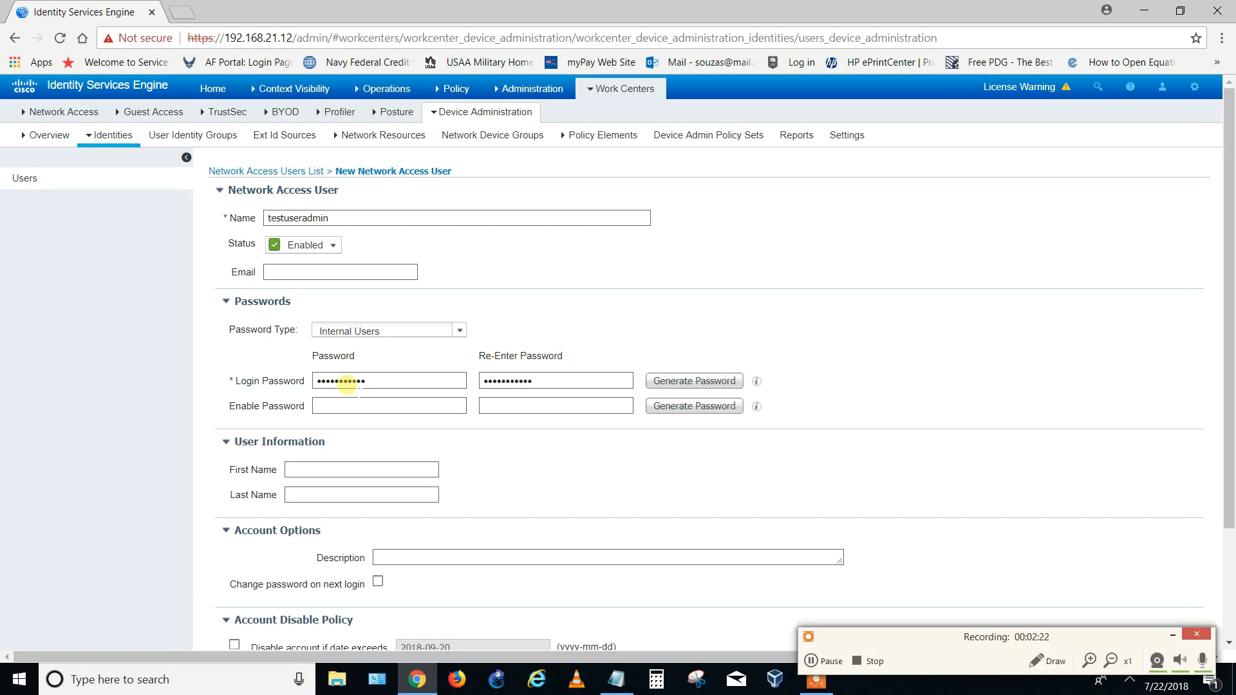
left_click(377, 406)
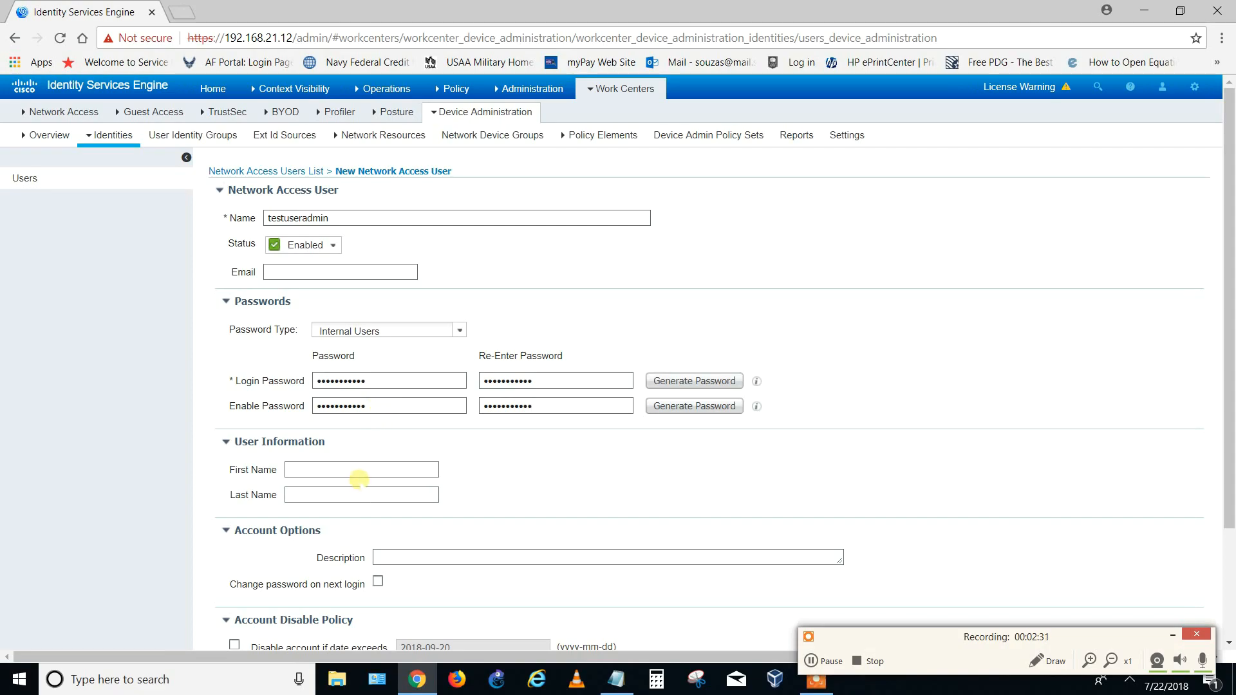
left_click(358, 471)
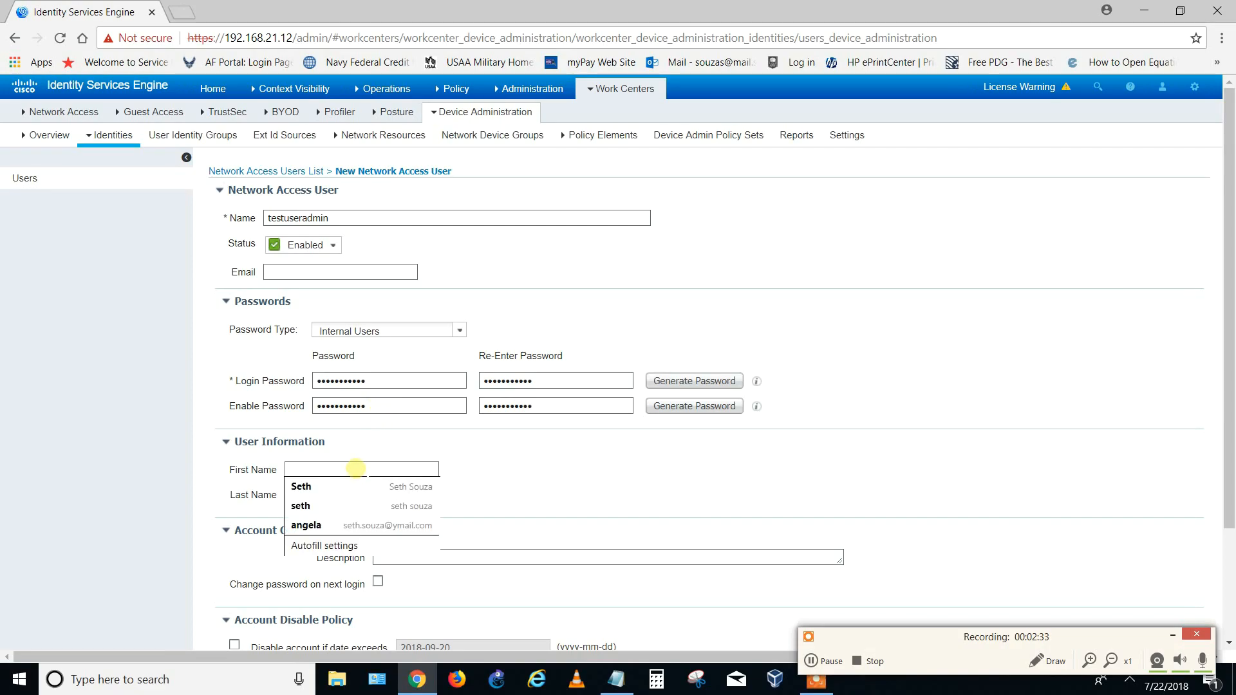
left_click(164, 450)
scroll(189, 470, "down", 2)
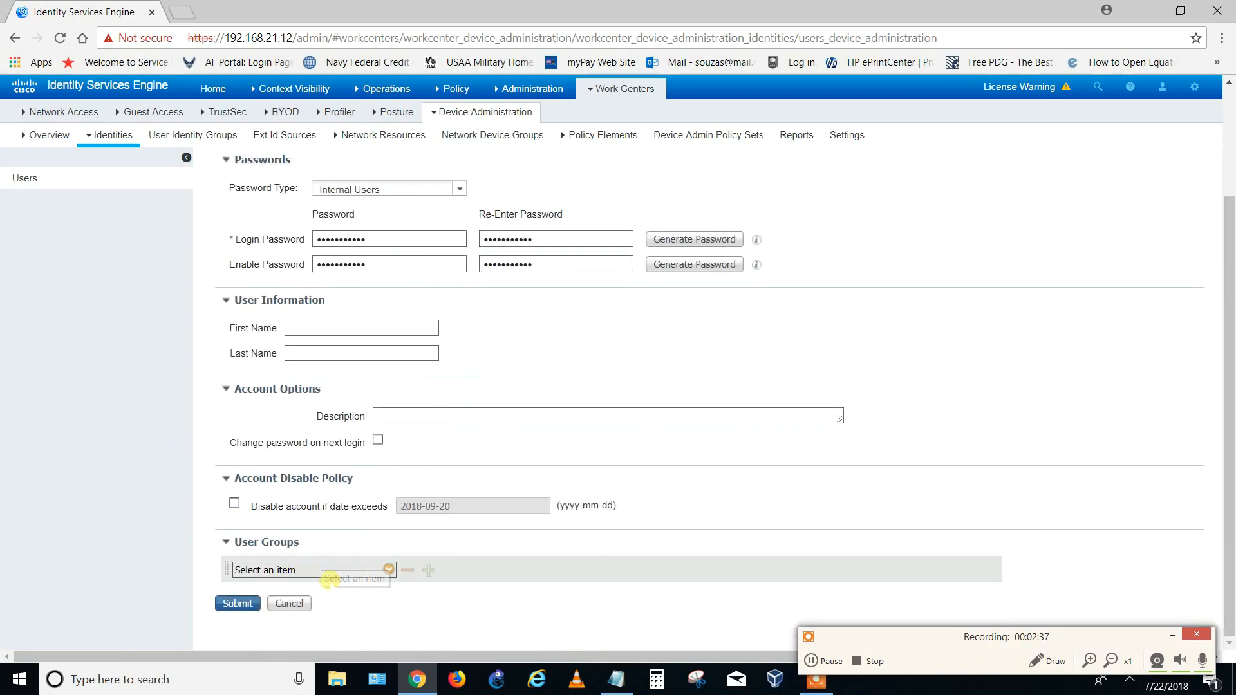
- Retype testuseradmin's login and enable passwords with an uppercase letter and save the user
left_click(237, 604)
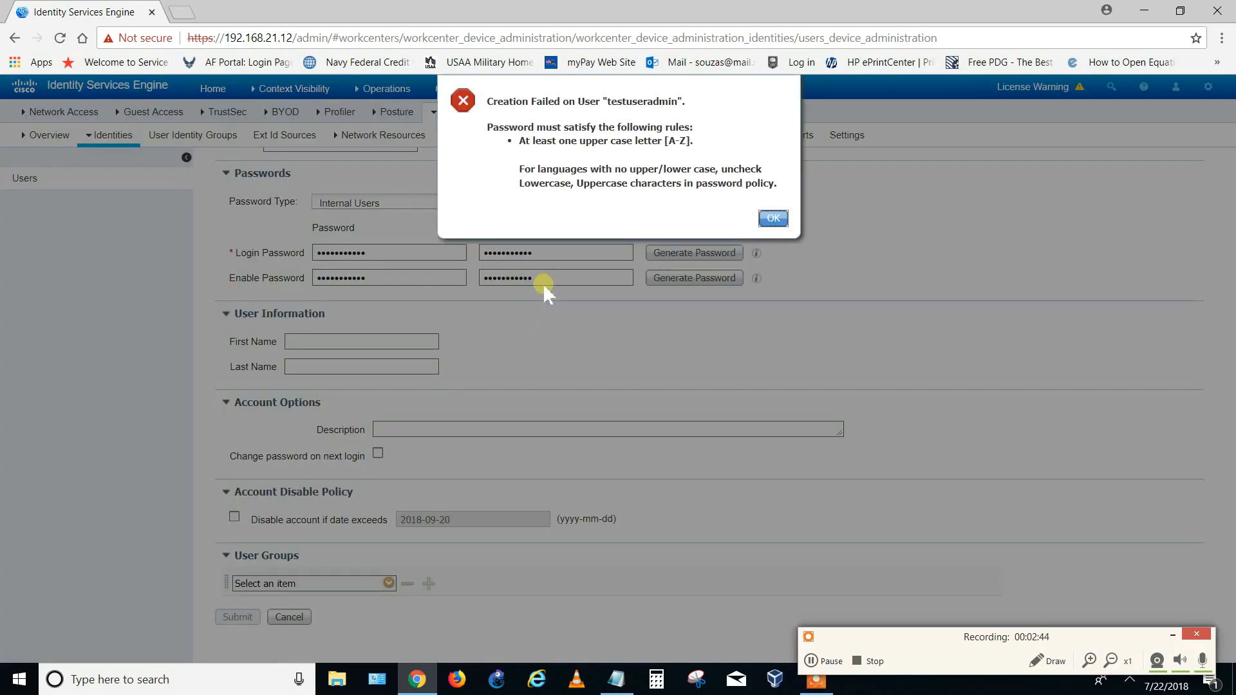
left_click(772, 216)
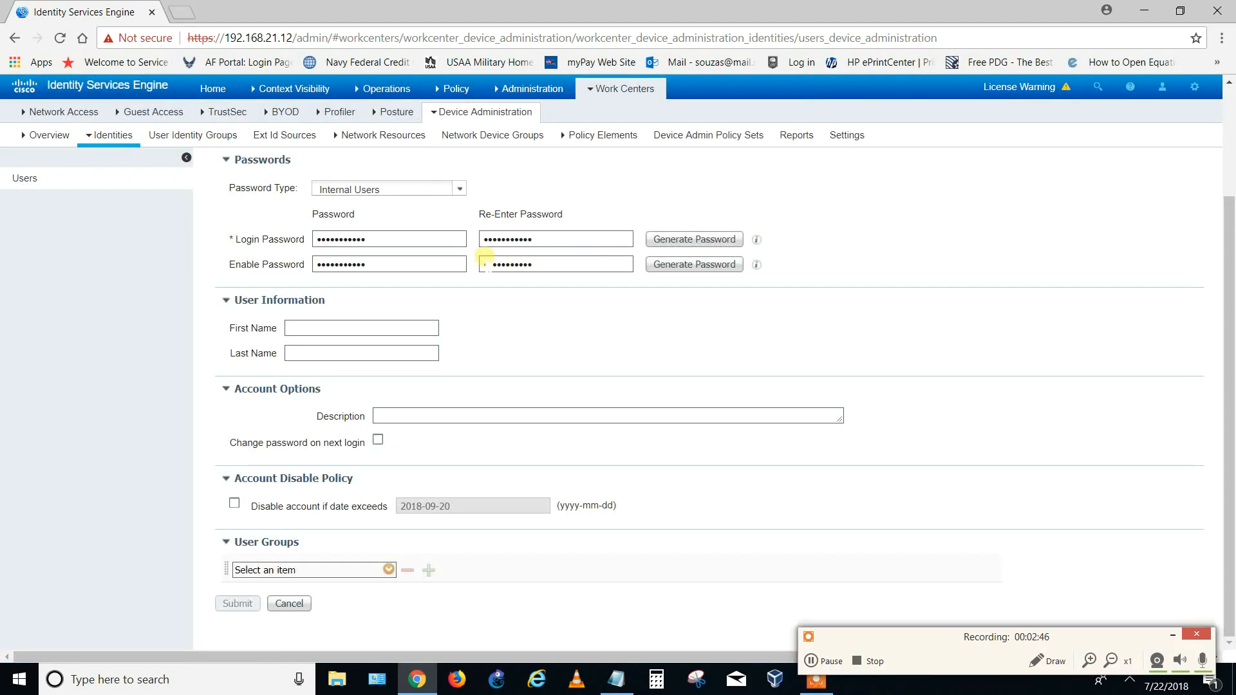
left_click_drag(387, 238, 319, 238)
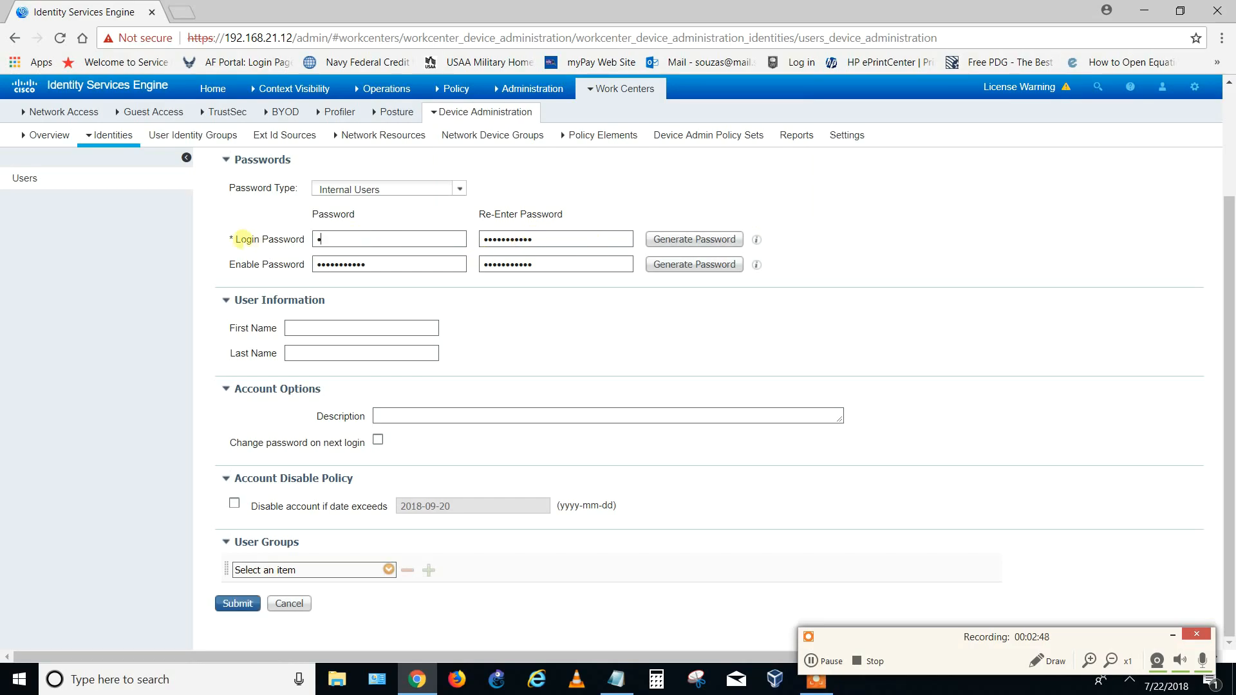
type("***********")
key("Tab")
type("*********")
type("**")
key("Tab")
key("Tab")
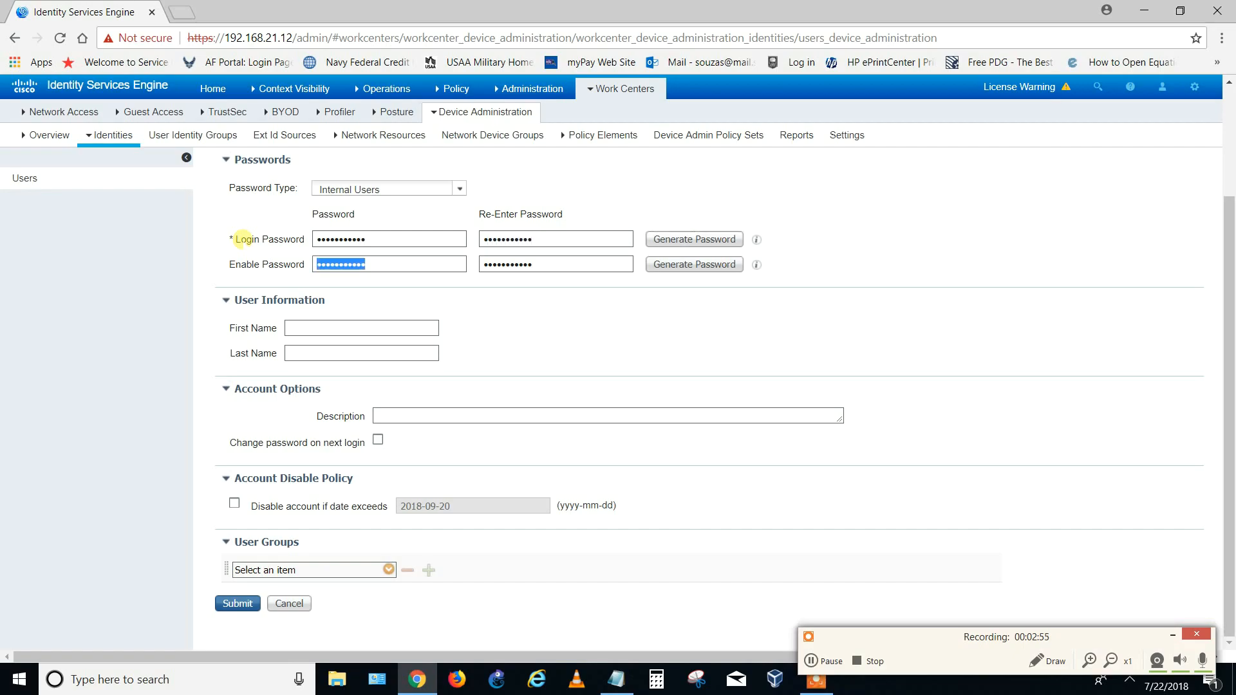
type("***********")
key("Tab")
type("***********")
left_click(236, 604)
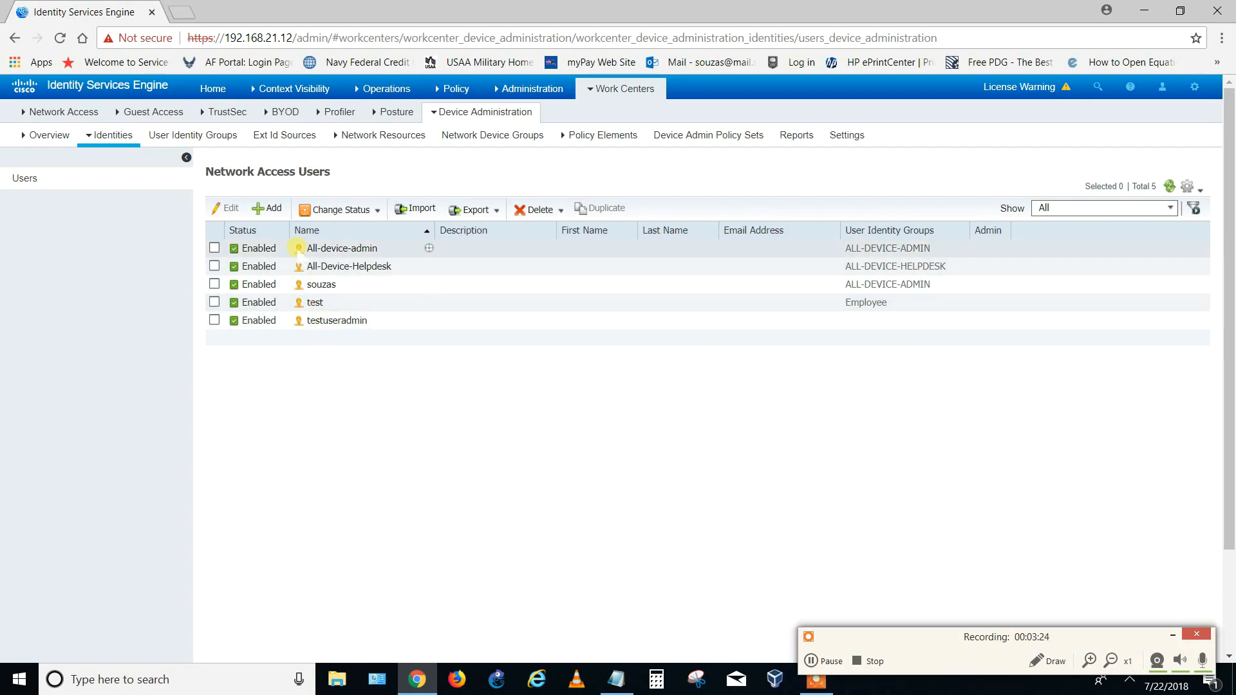
- Add user testuserhd with matching login and enable passwords and save it
left_click(271, 210)
left_click(312, 216)
type("testuserh")
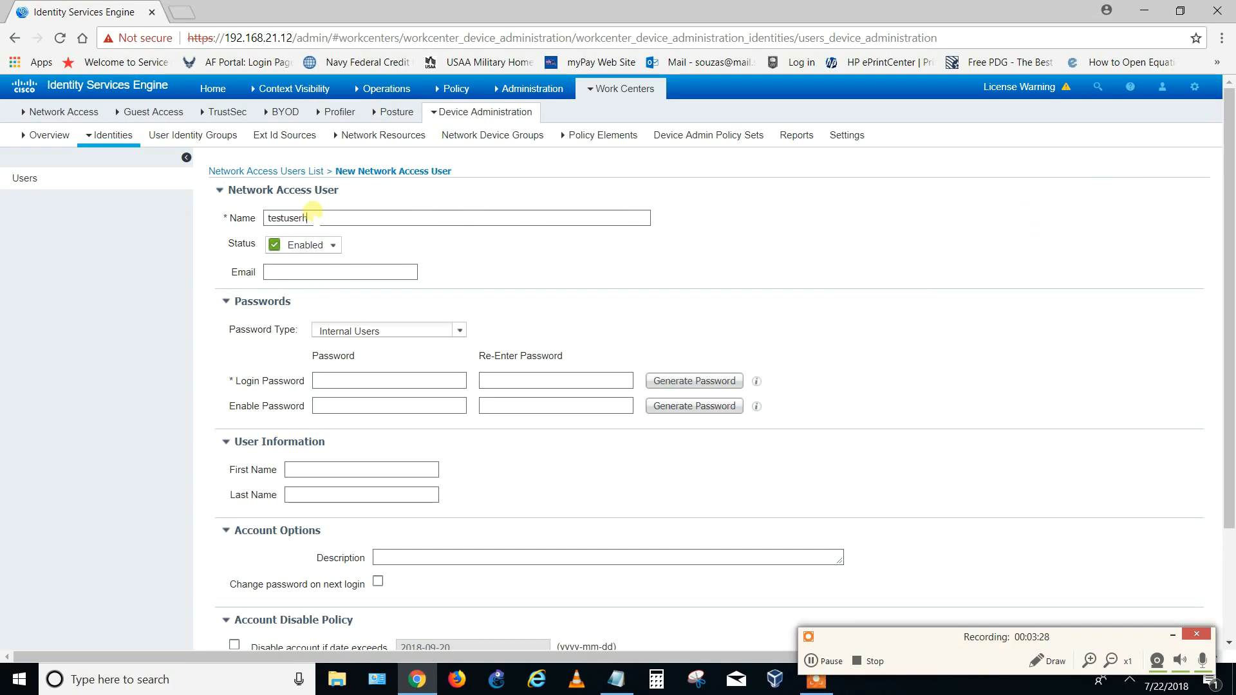
type("d")
key("Tab")
key("Tab")
key("Tab")
key("Tab")
type("**********")
key("Tab")
type("***********")
key("Tab")
key("Tab")
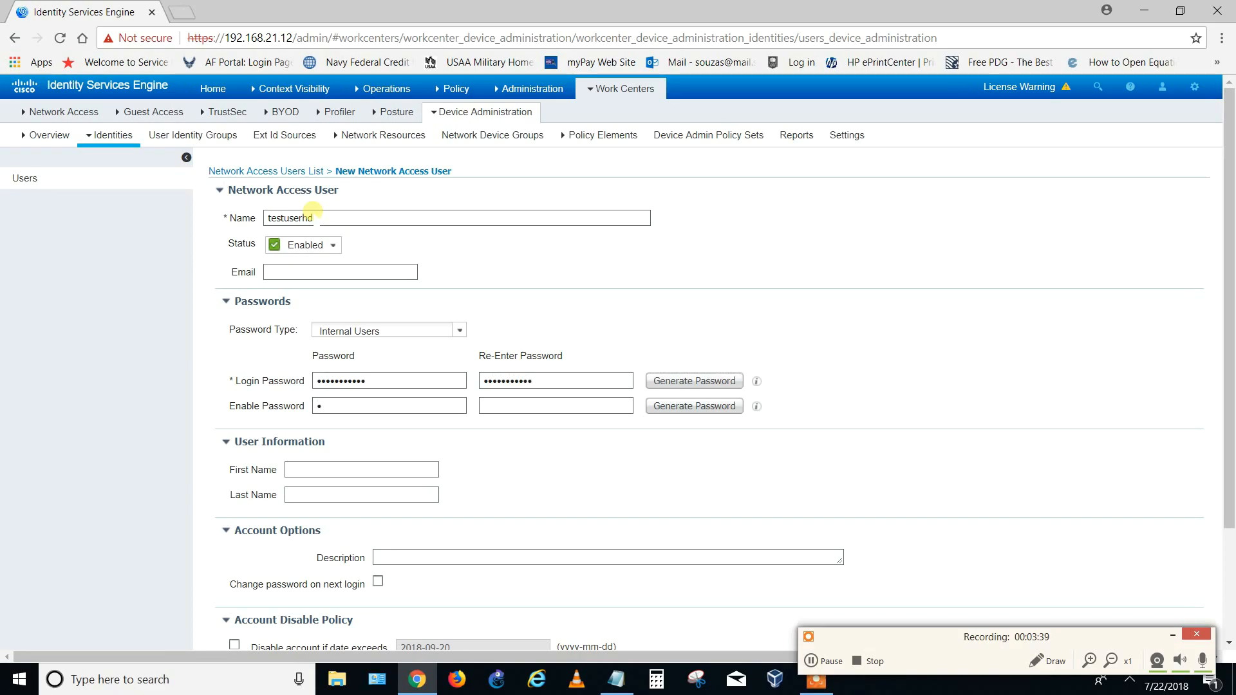
type("a")
type("a")
key("Tab")
type("aaaaaa")
scroll(290, 386, "down", 5)
left_click(240, 603)
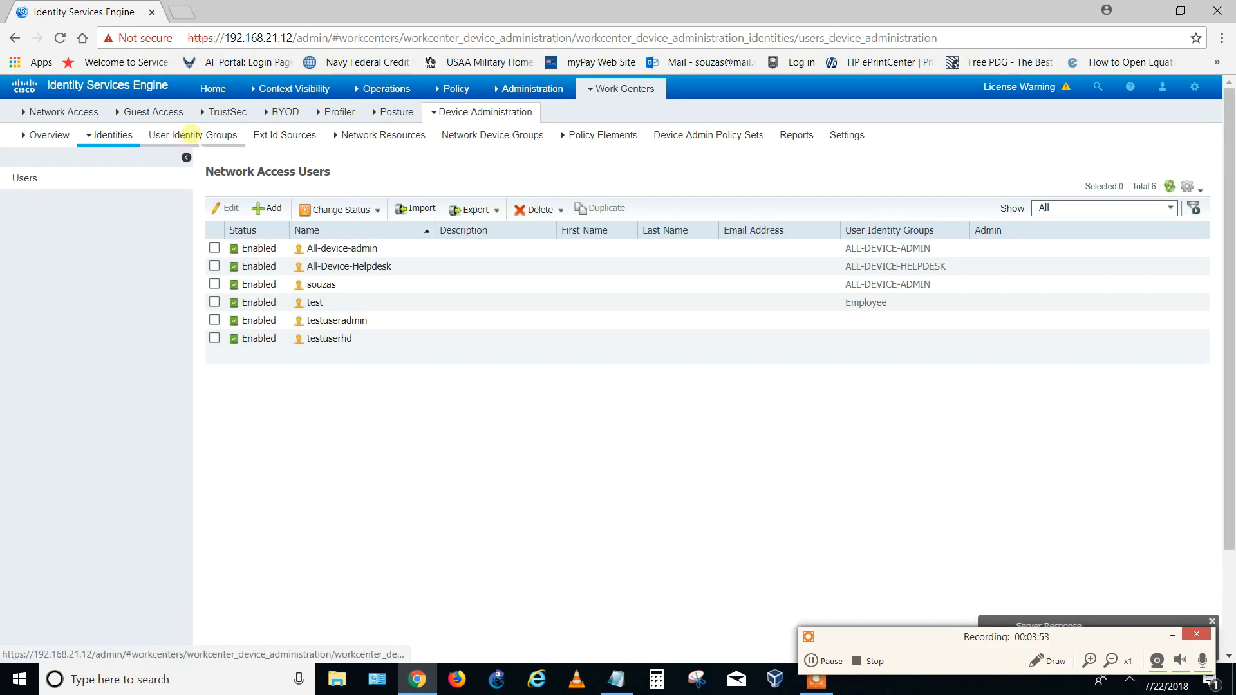
- Create the user identity groups testadmin and testhd
left_click(190, 134)
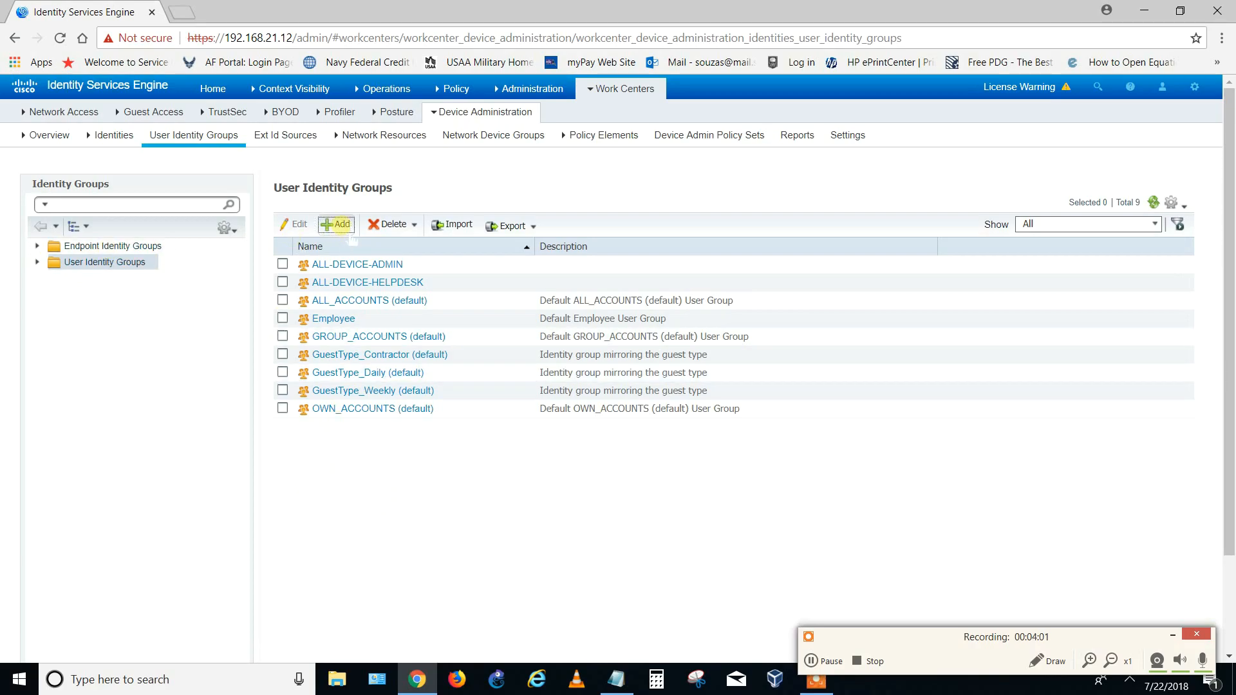
left_click(336, 224)
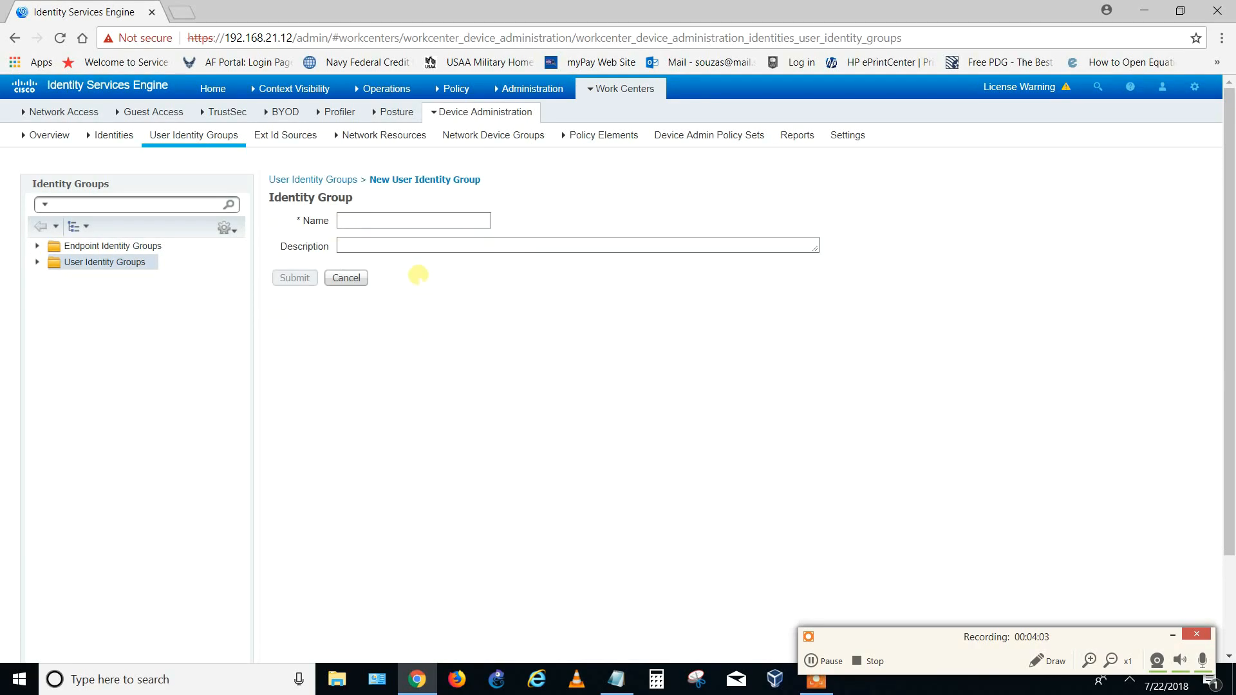
type("testadmin")
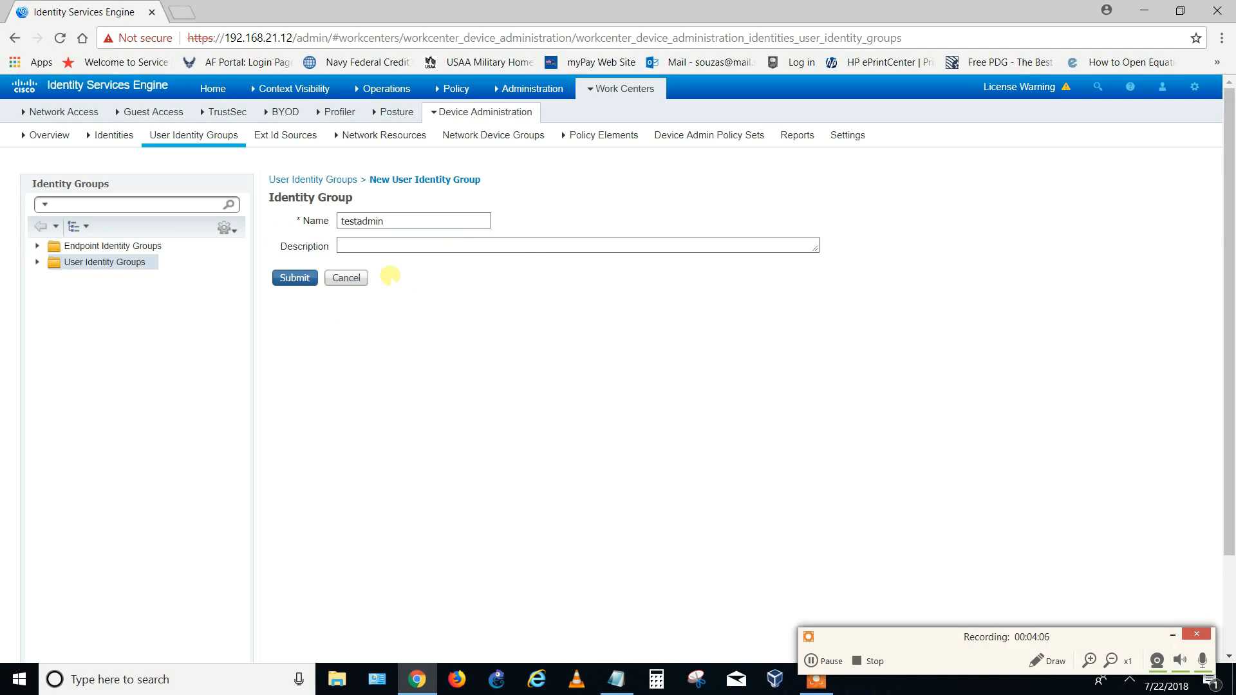
left_click(295, 278)
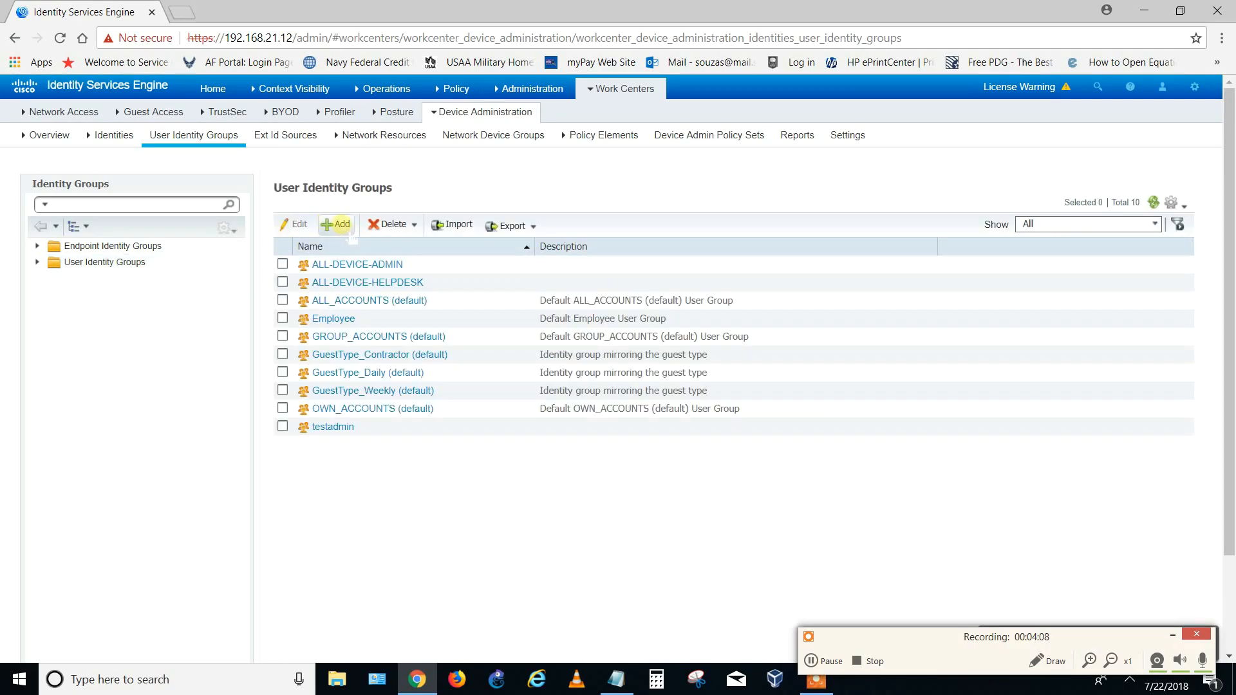
left_click(336, 224)
left_click(398, 221)
type("testhd")
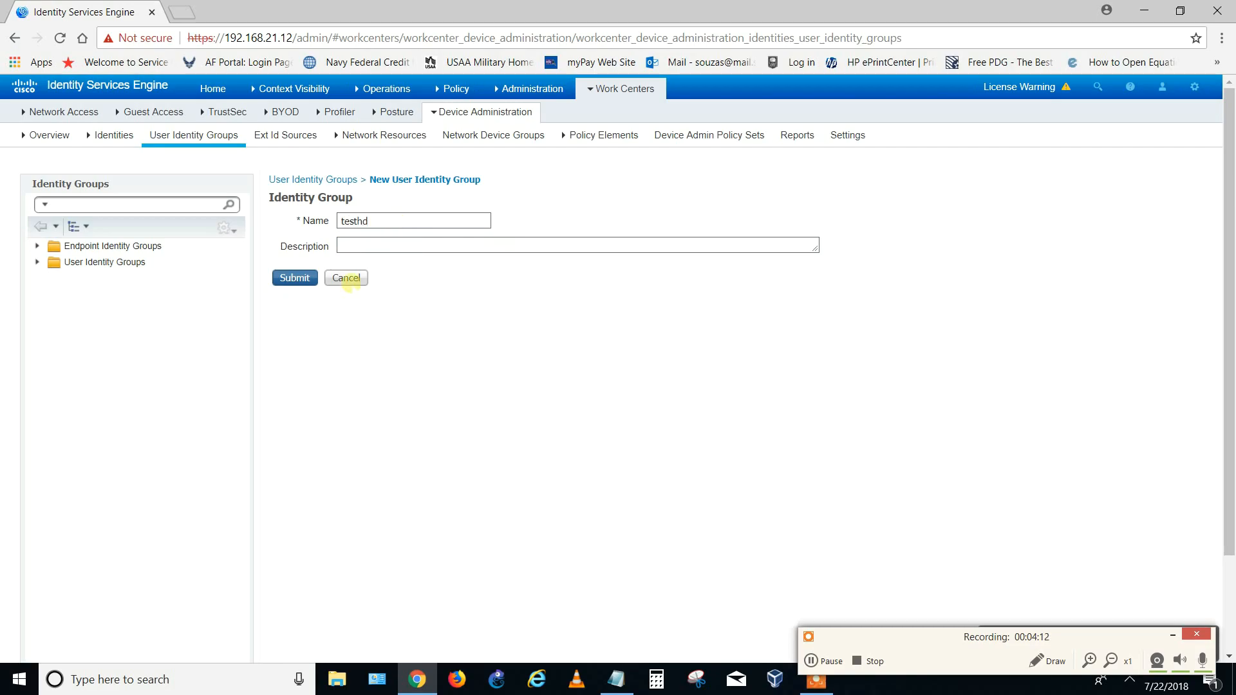
left_click(295, 278)
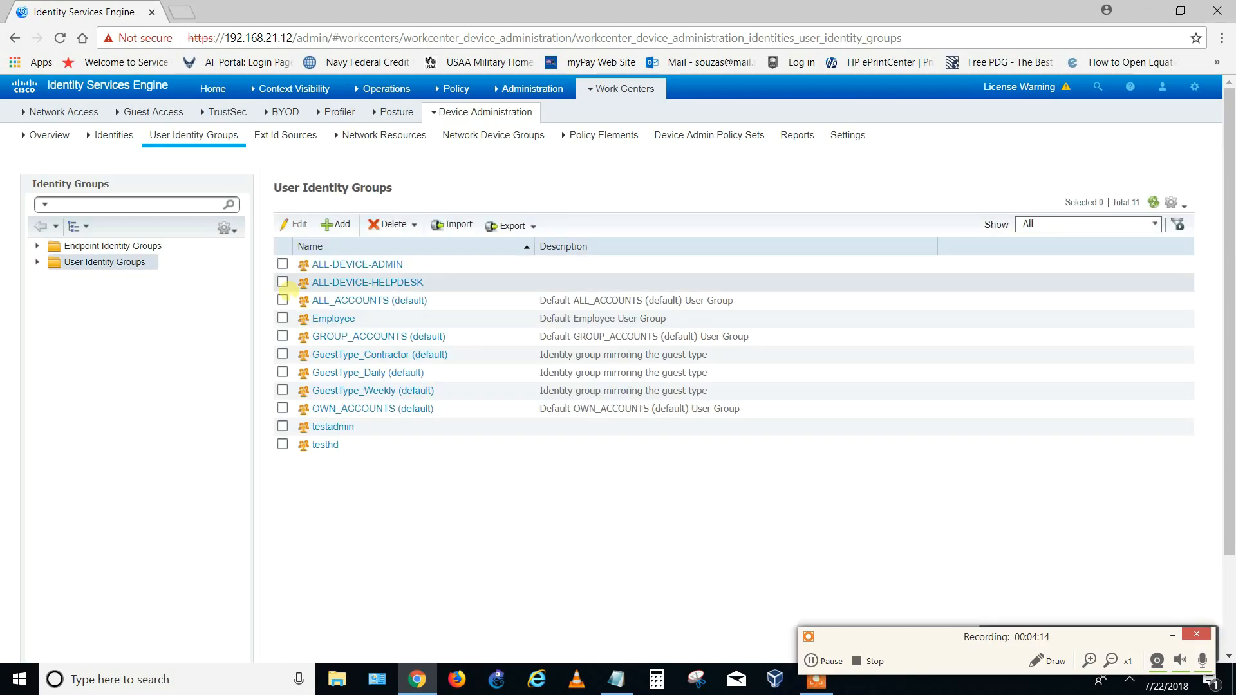
- Add testuserhd as member of testhd and testuseradmin as member of testadmin, then verify testhd
left_click(324, 444)
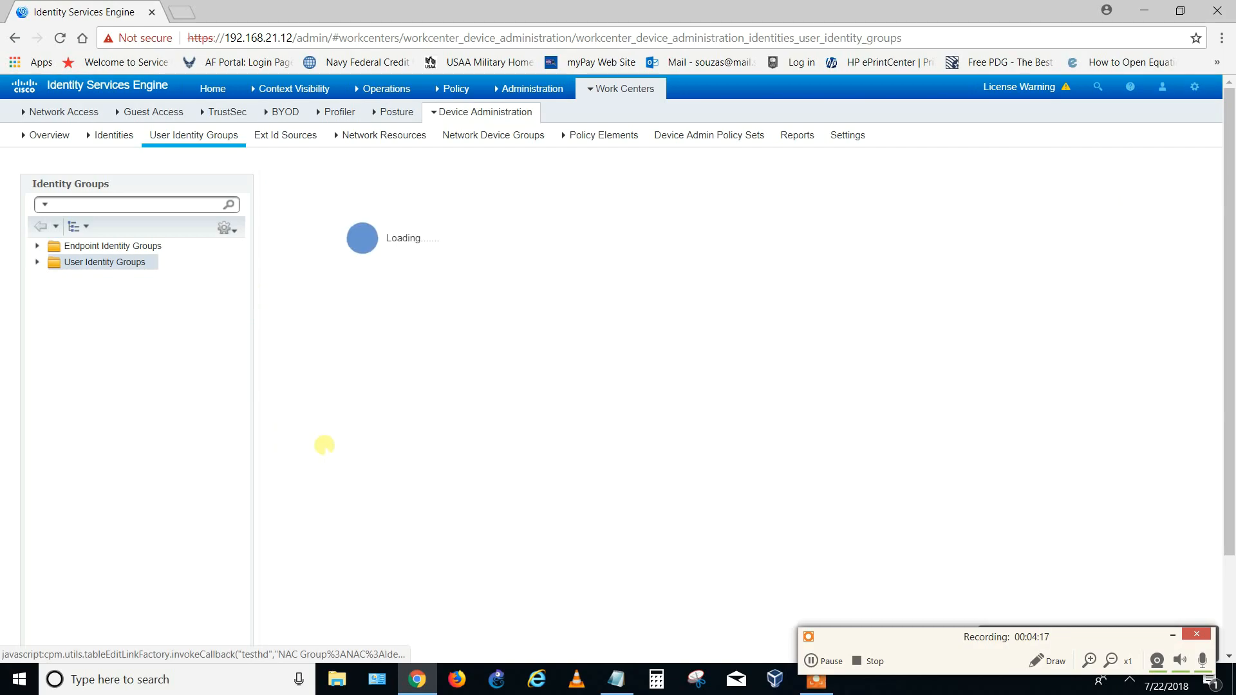
left_click(298, 336)
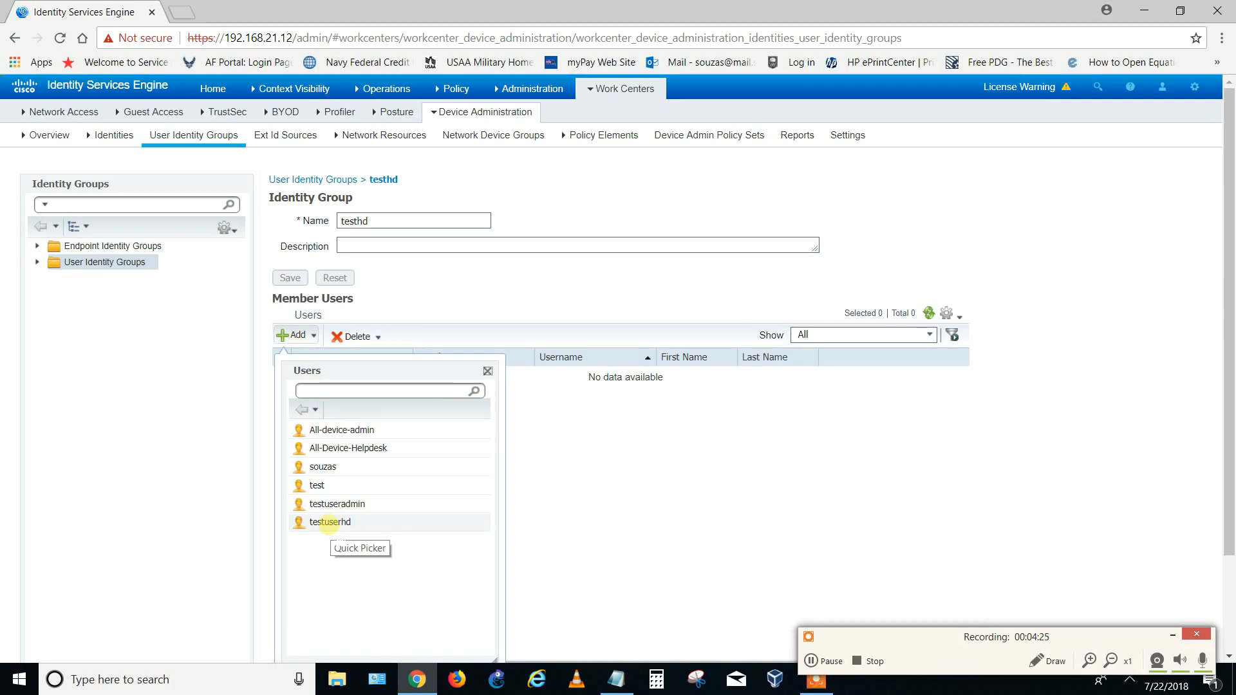
left_click(329, 522)
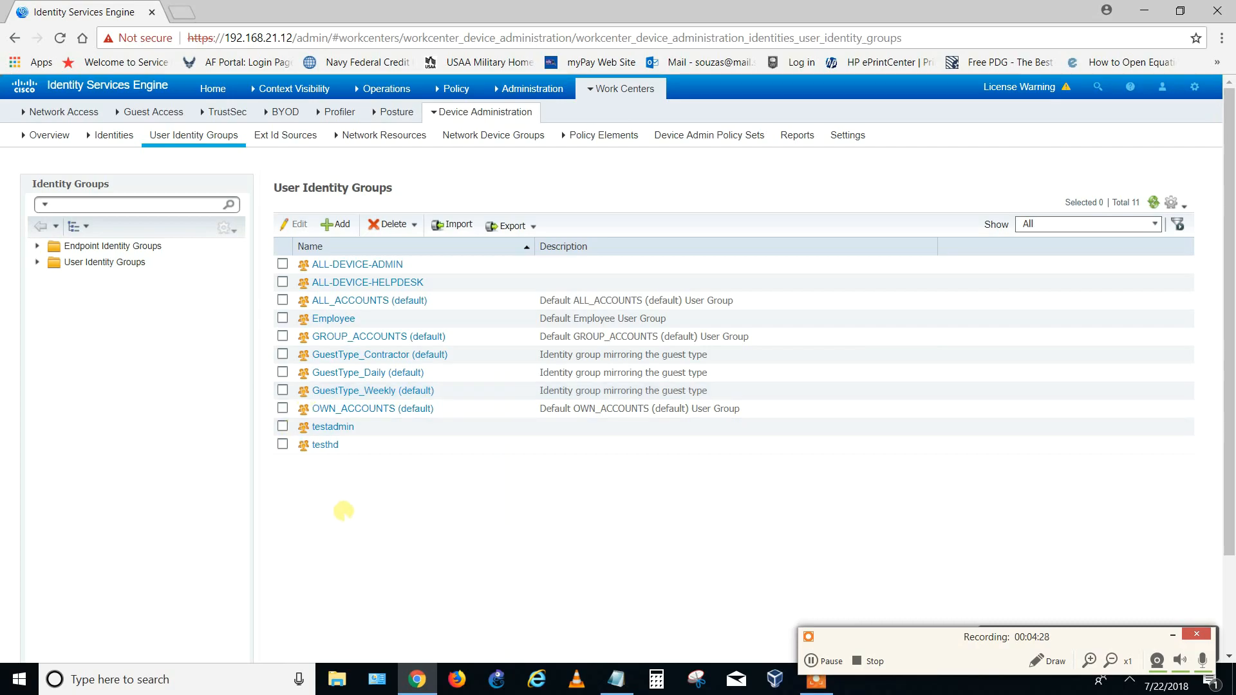
left_click(334, 428)
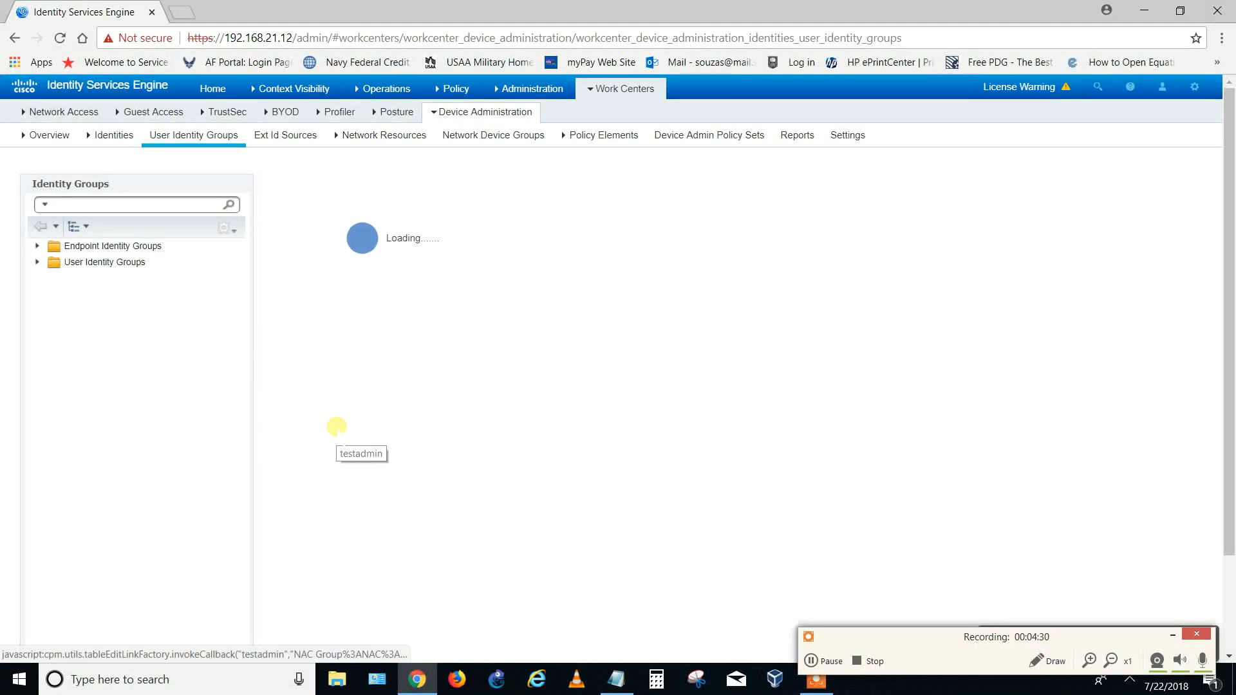
left_click(297, 335)
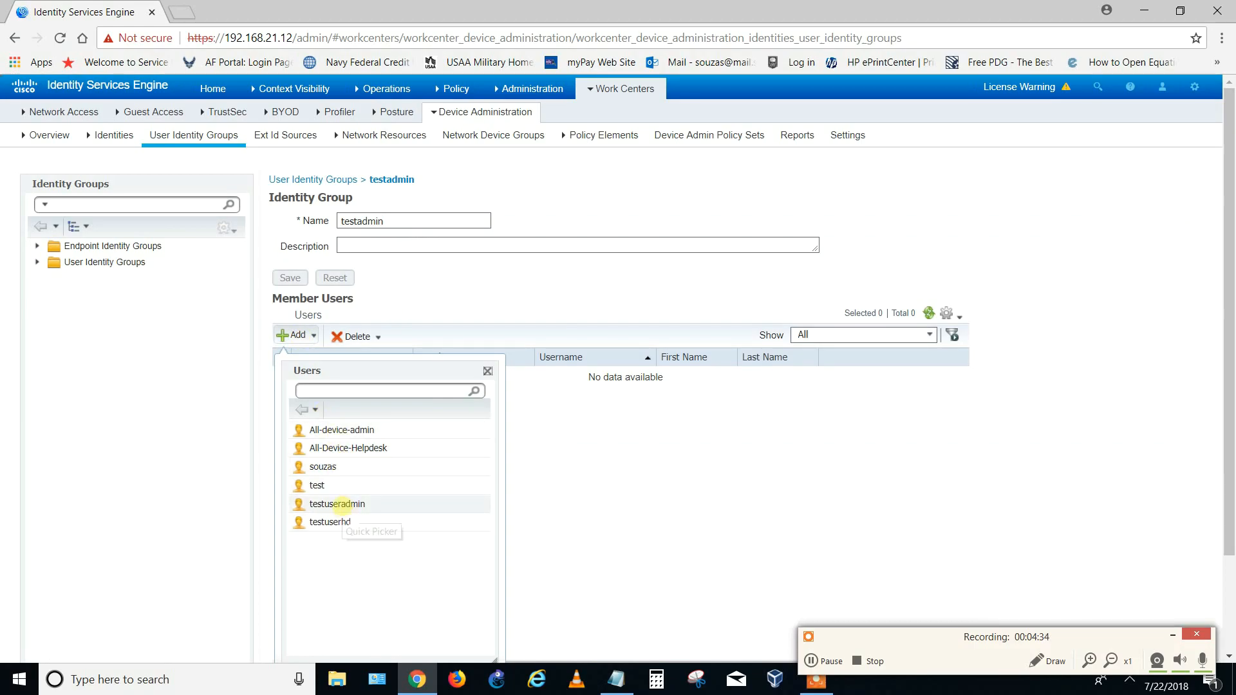
left_click(337, 503)
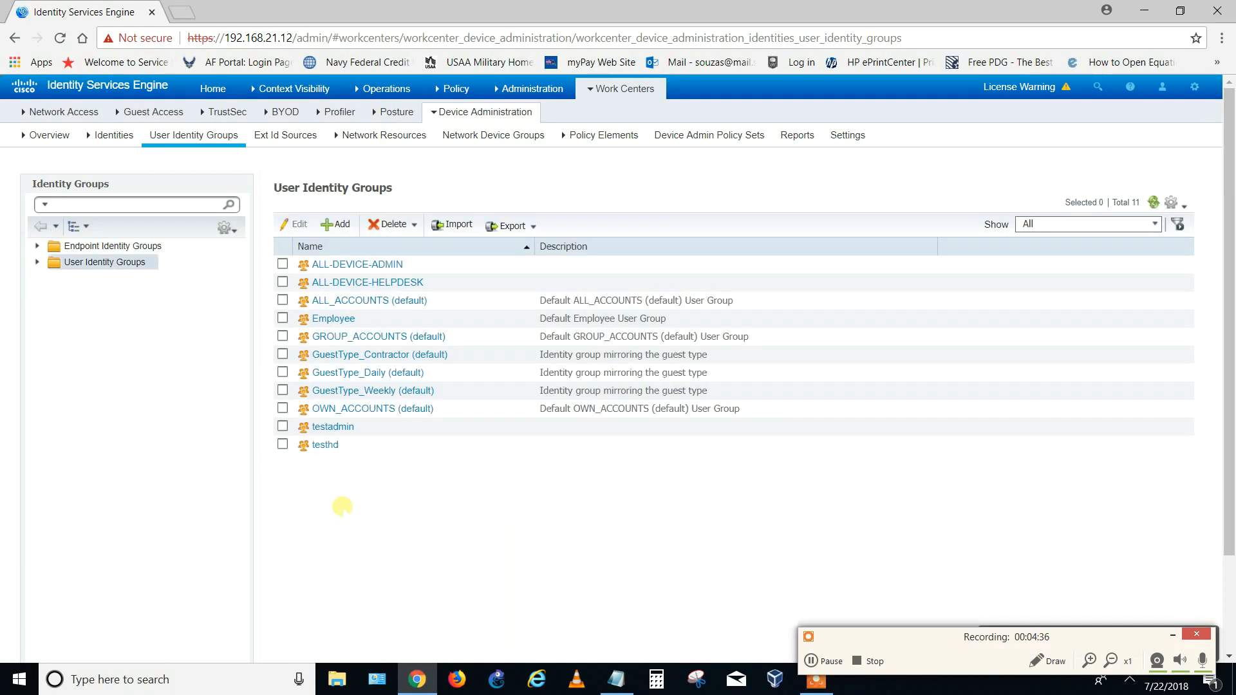
left_click(324, 444)
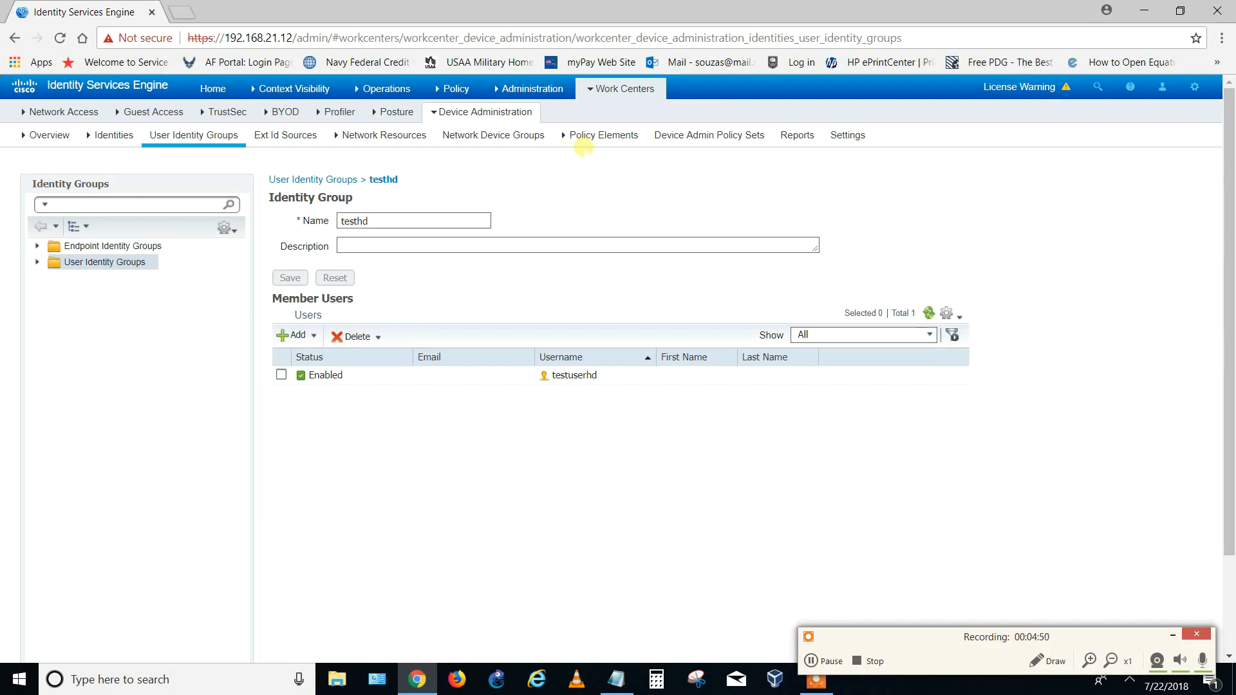
- Navigate Policy Elements Results to the TACACS Profiles list
left_click(602, 134)
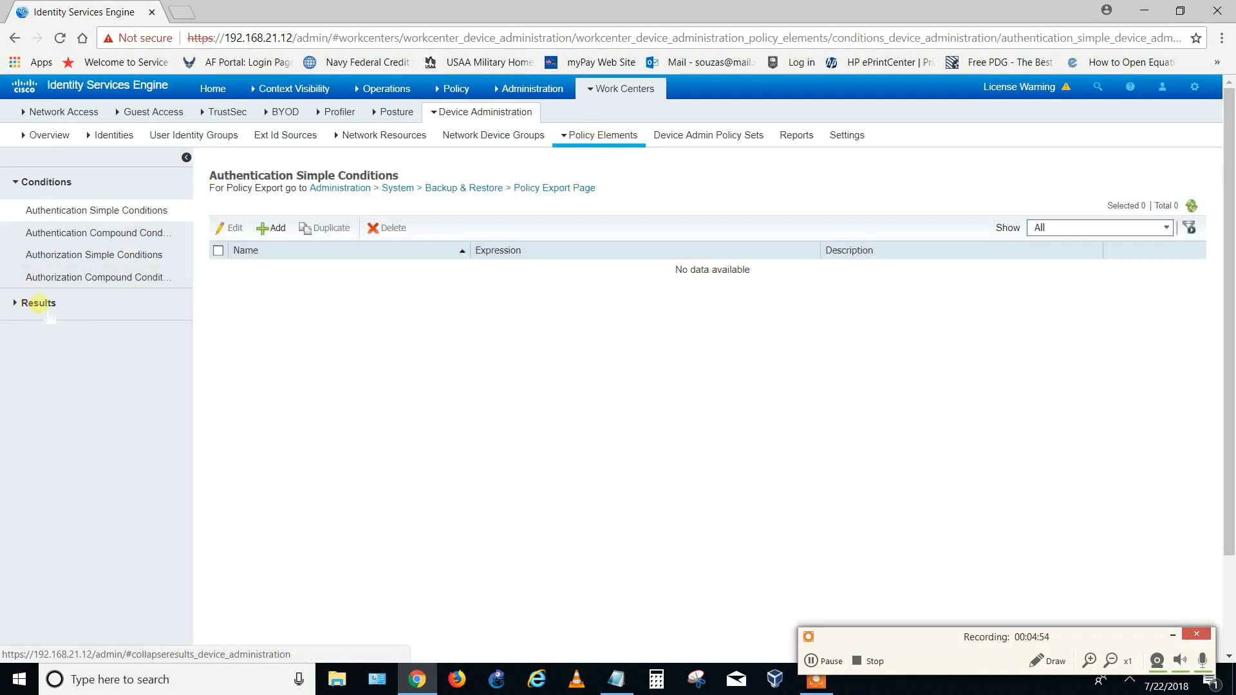
left_click(39, 302)
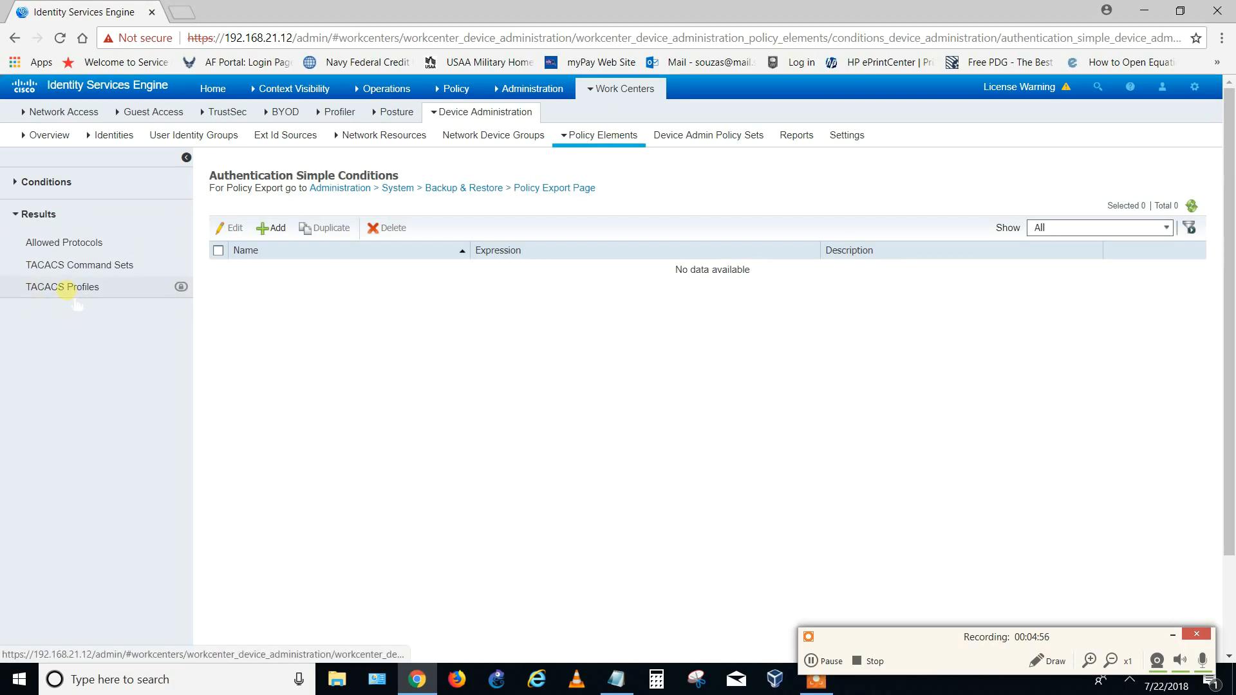
left_click(63, 287)
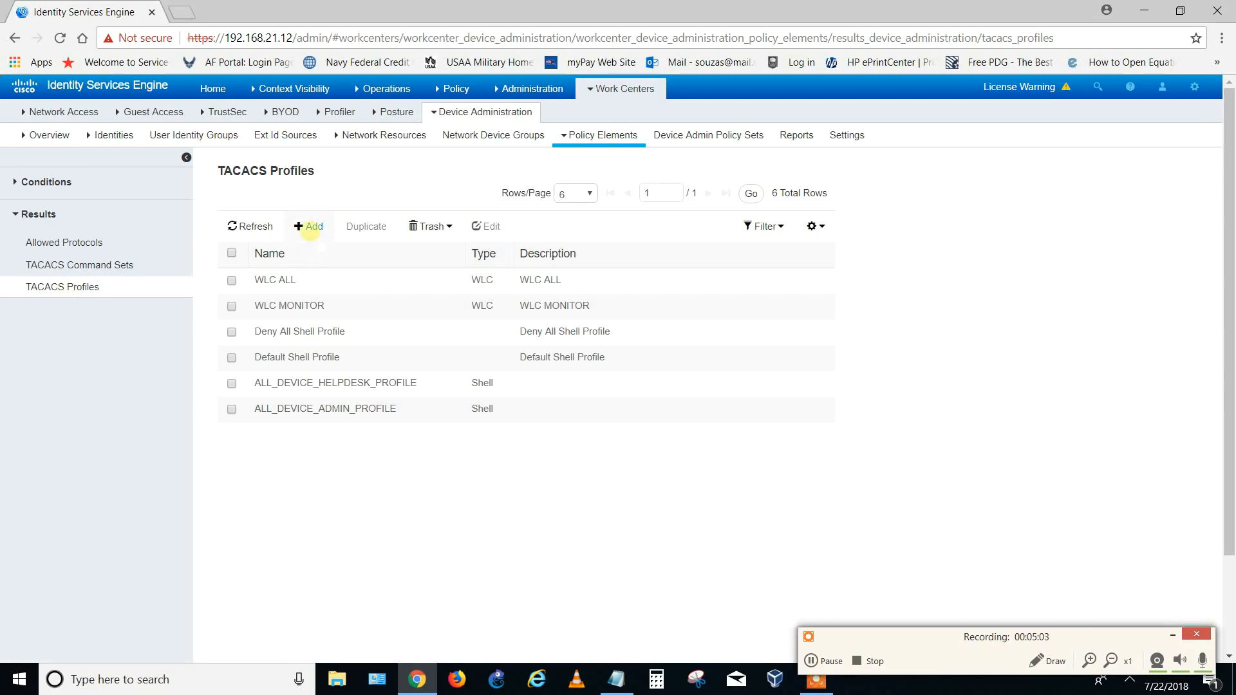
- Start TACACS profile testuseradmin_profile with Default Privilege enabled at level 15
left_click(312, 227)
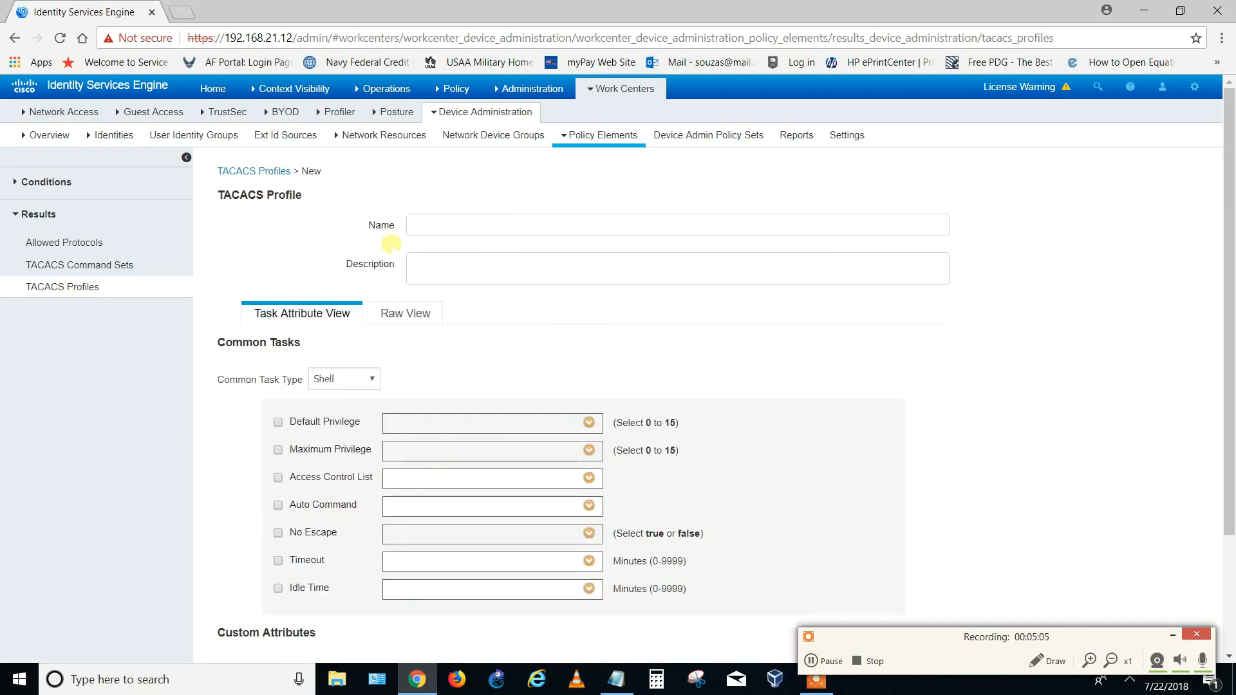
left_click(433, 226)
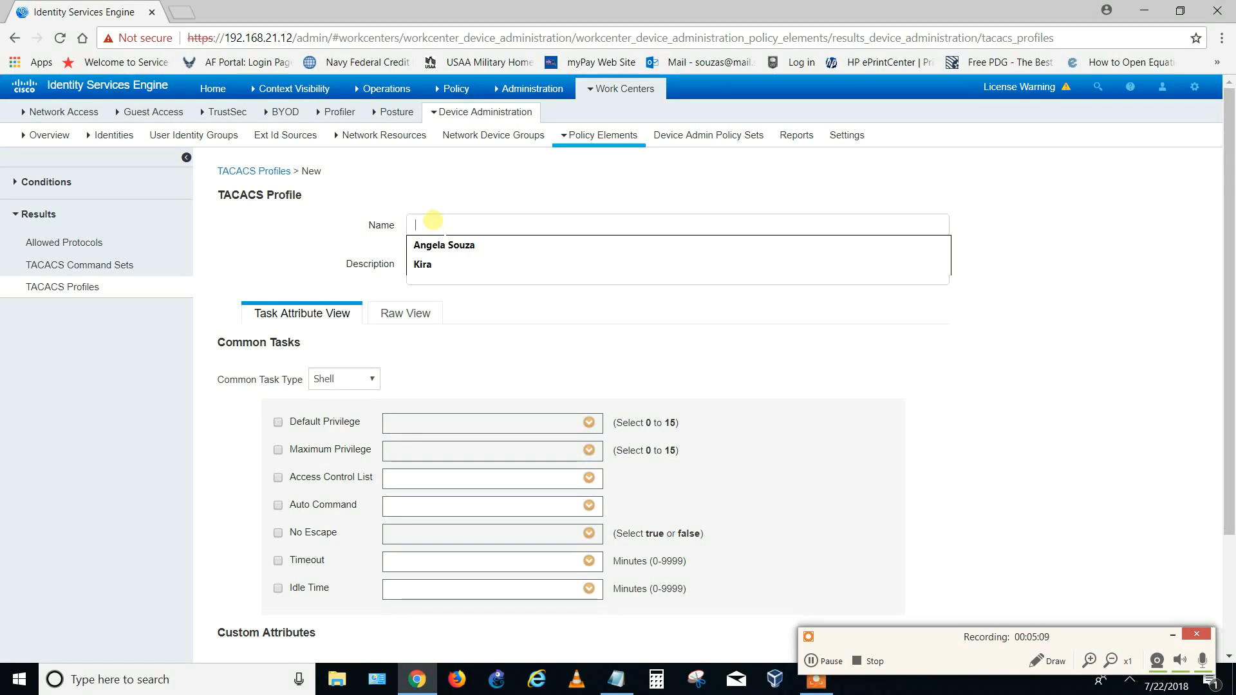
type("testuseradmin")
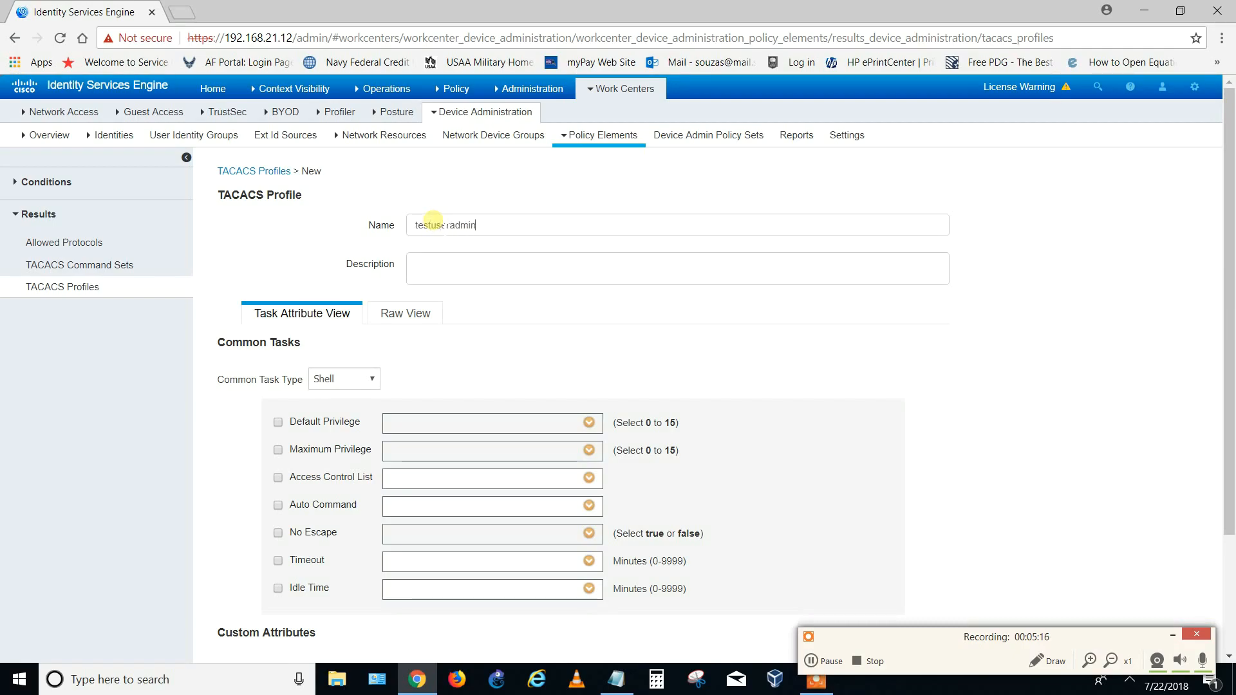
type("profile")
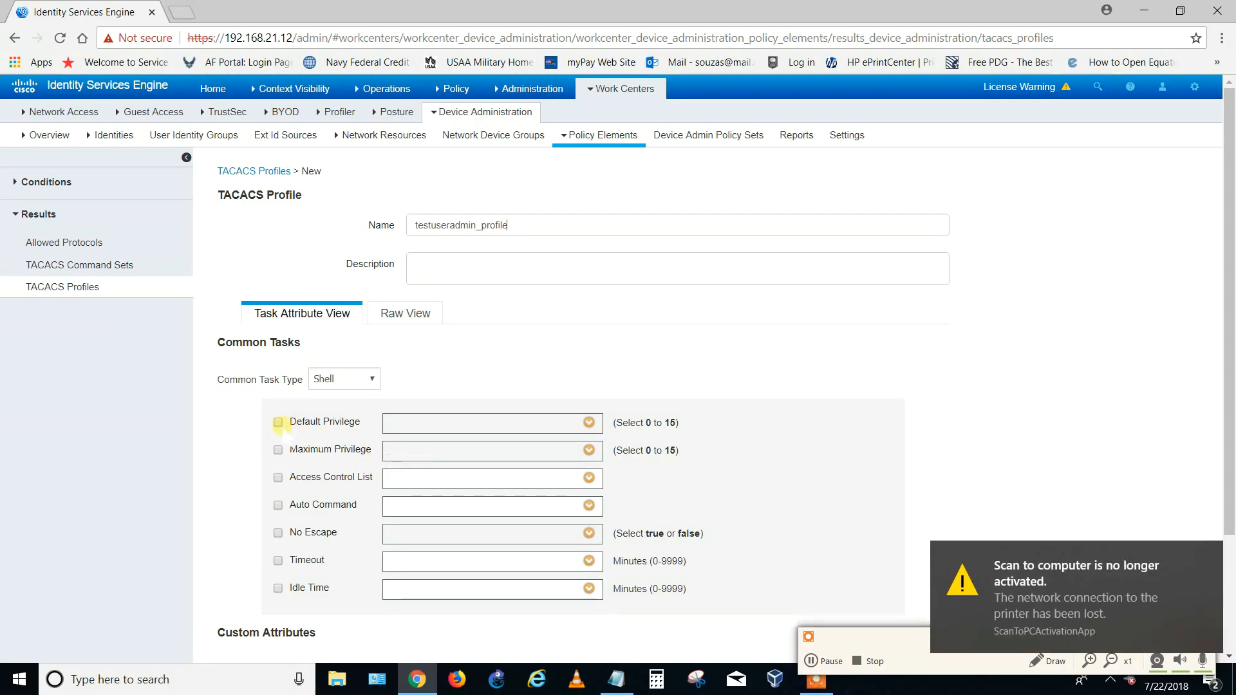
left_click(1203, 558)
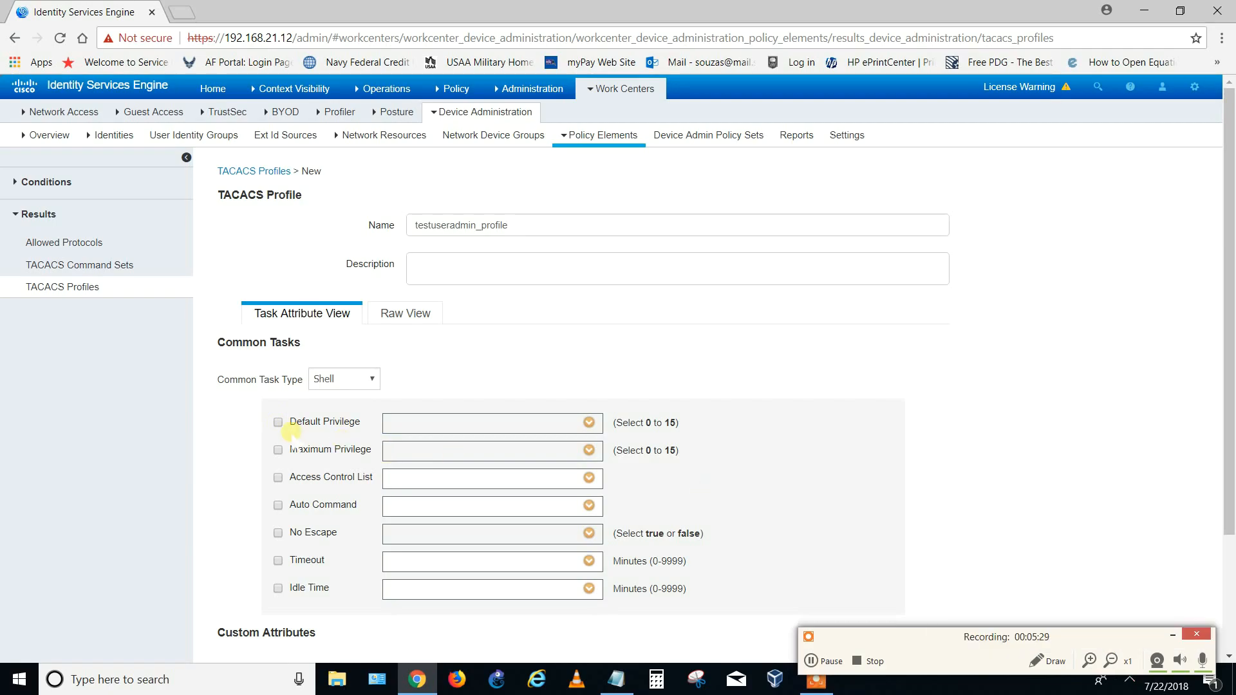
left_click(278, 422)
left_click(414, 423)
left_click(588, 424)
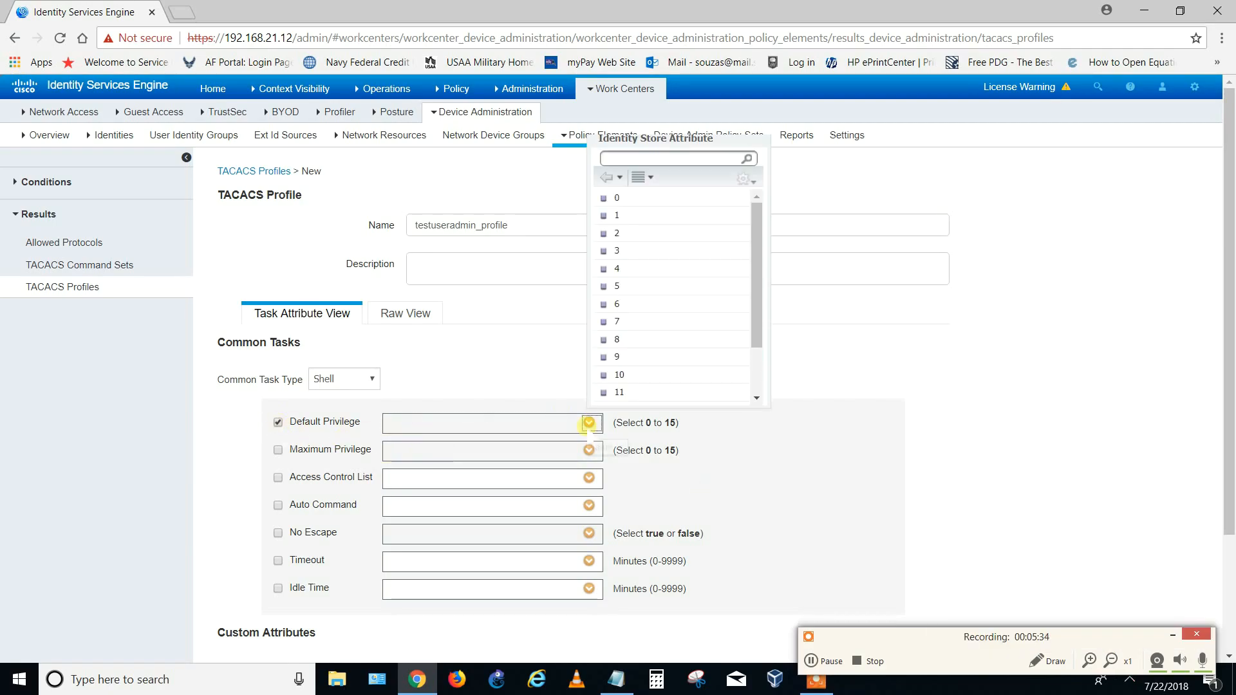
scroll(670, 325, "down", 2)
scroll(670, 324, "down", 2)
left_click(638, 242)
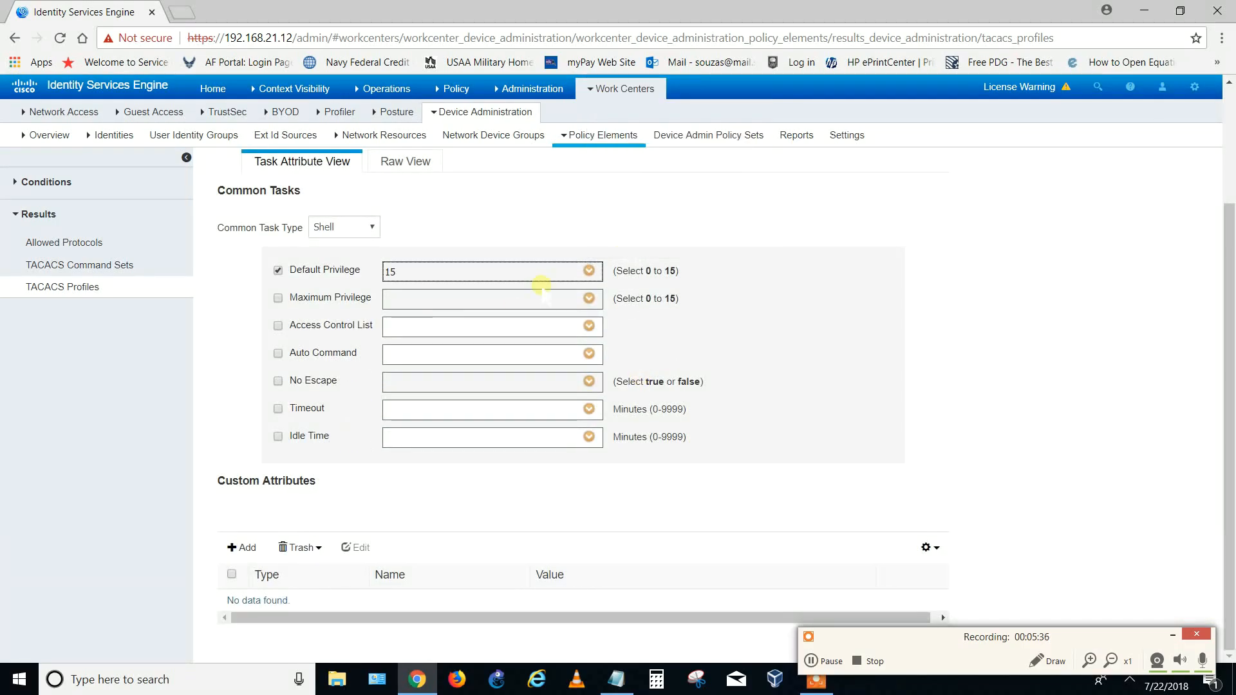
- Set Maximum Privilege to 15 and save the new profile
left_click(589, 299)
scroll(670, 464, "down", 3)
left_click(618, 576)
left_click(1172, 634)
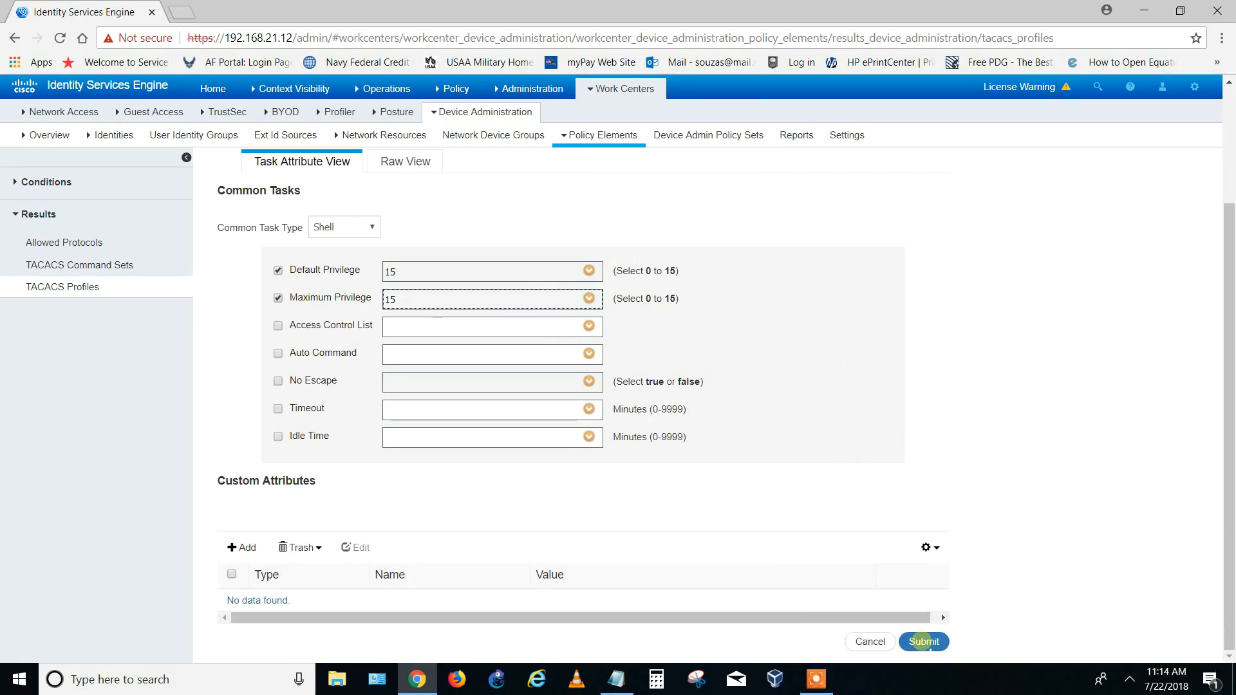
left_click(924, 641)
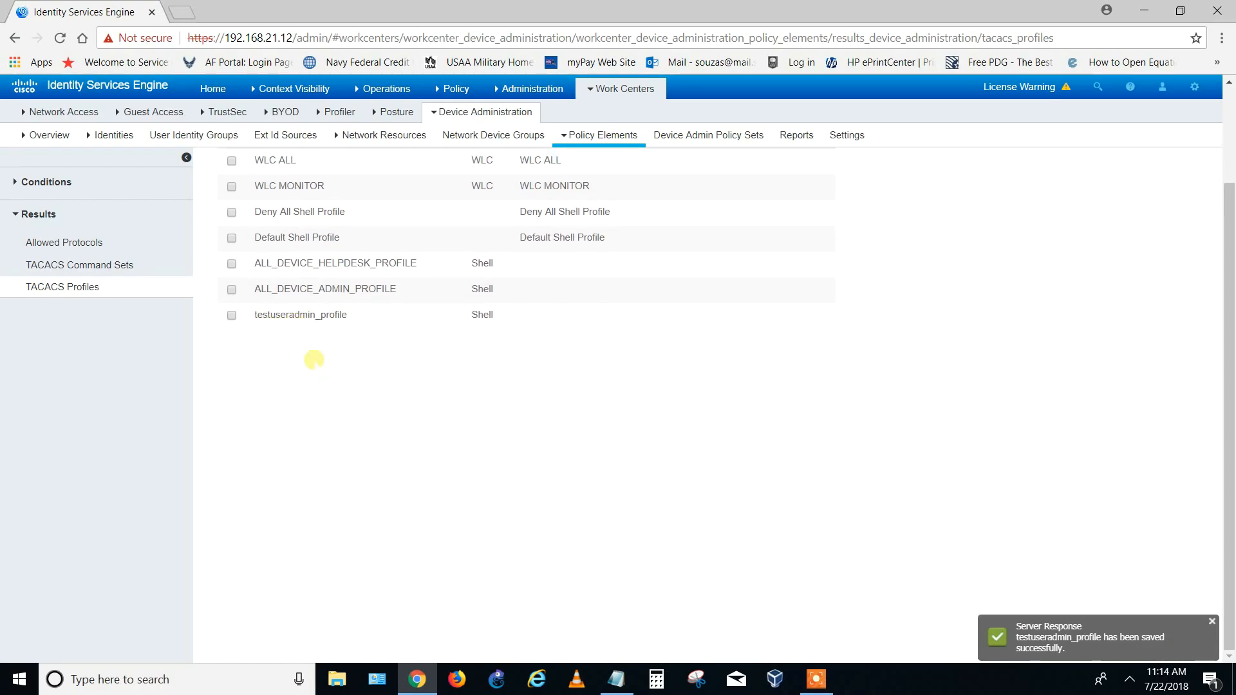
scroll(309, 376, "up", 3)
- Add TACACS profile testuserhd with default privilege 1 and maximum privilege 7, and submit it
left_click(310, 186)
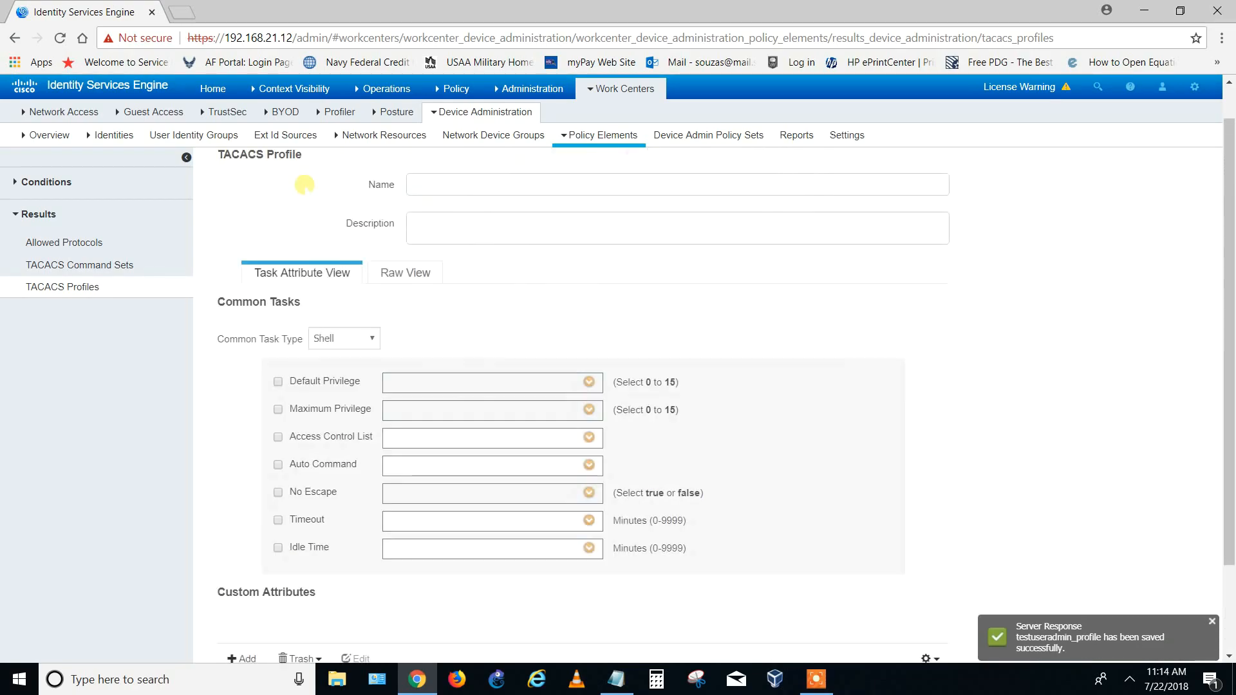
left_click(467, 184)
type("testuserhd")
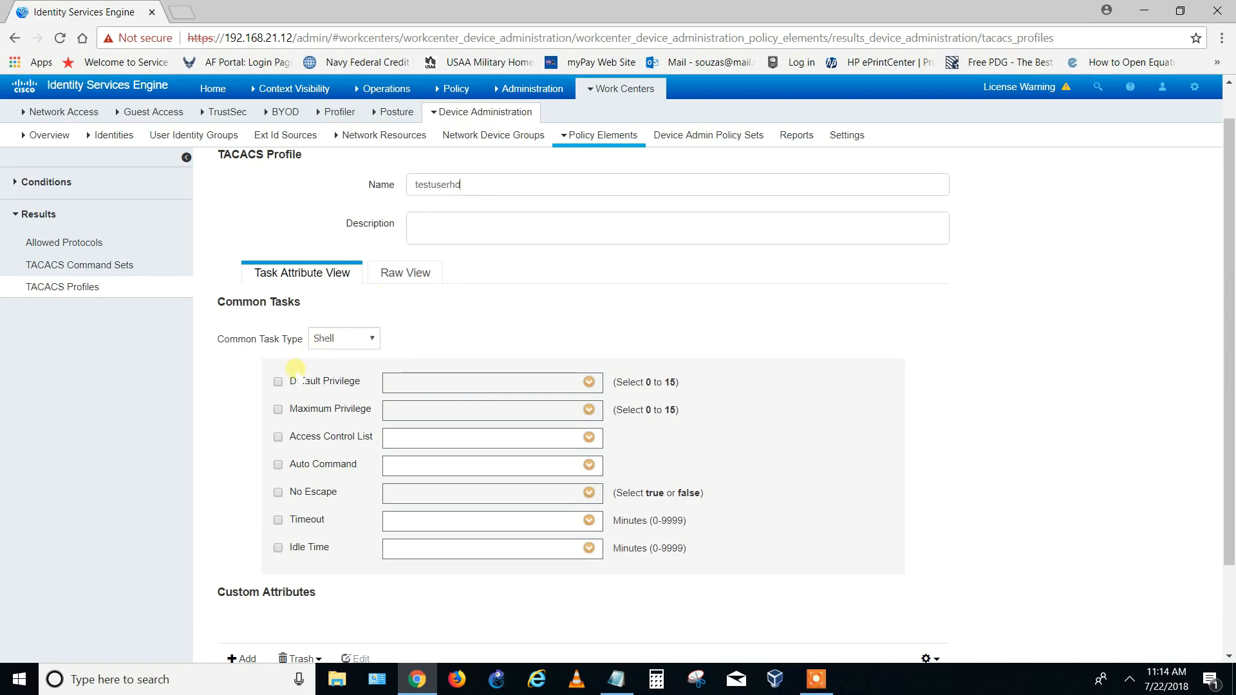
left_click(278, 381)
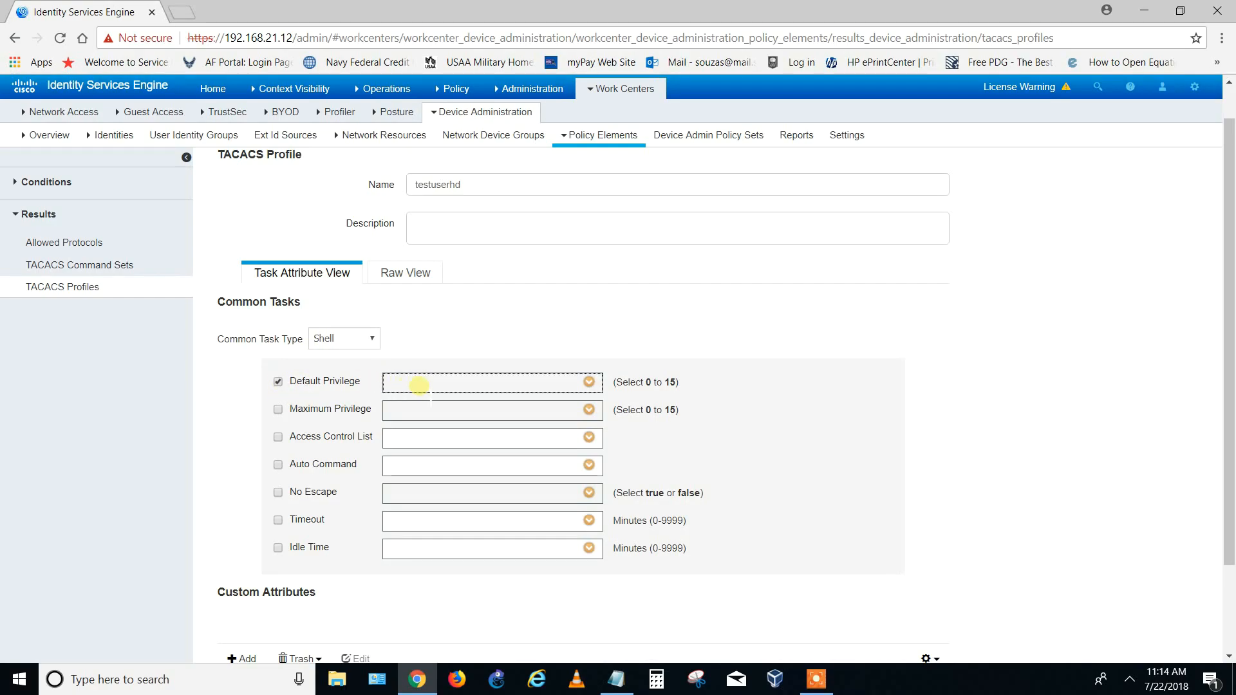
left_click(589, 382)
left_click(628, 178)
left_click(278, 410)
left_click(589, 410)
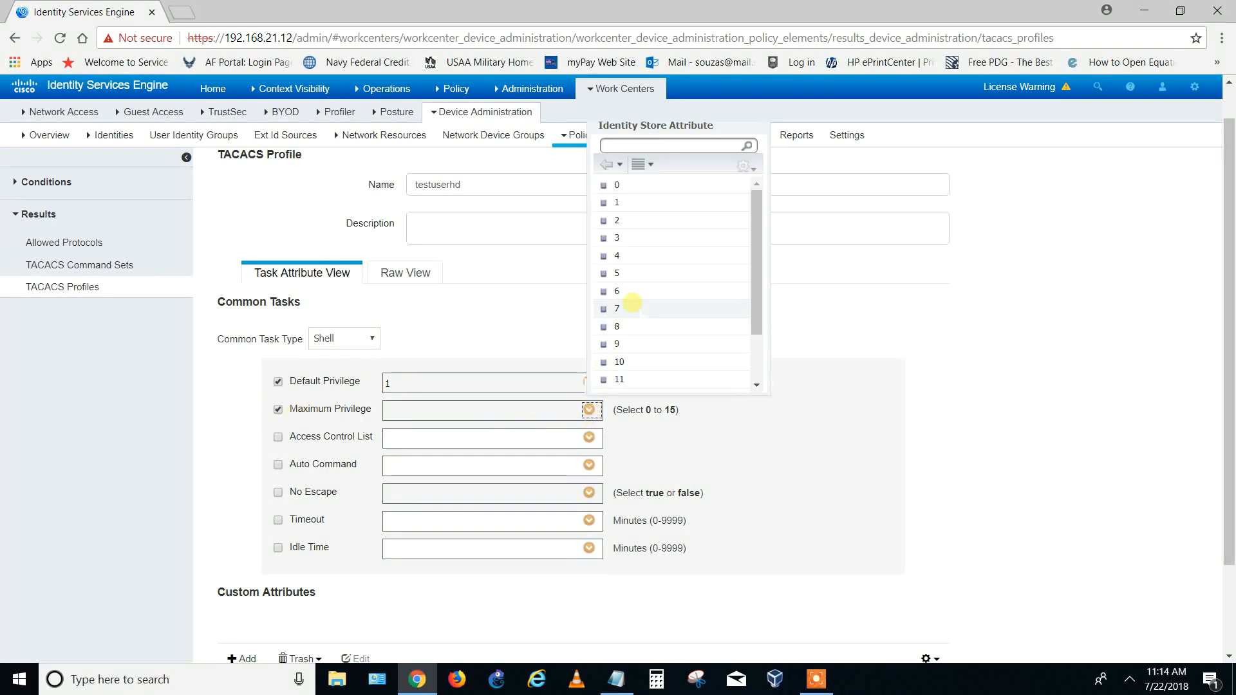
left_click(631, 309)
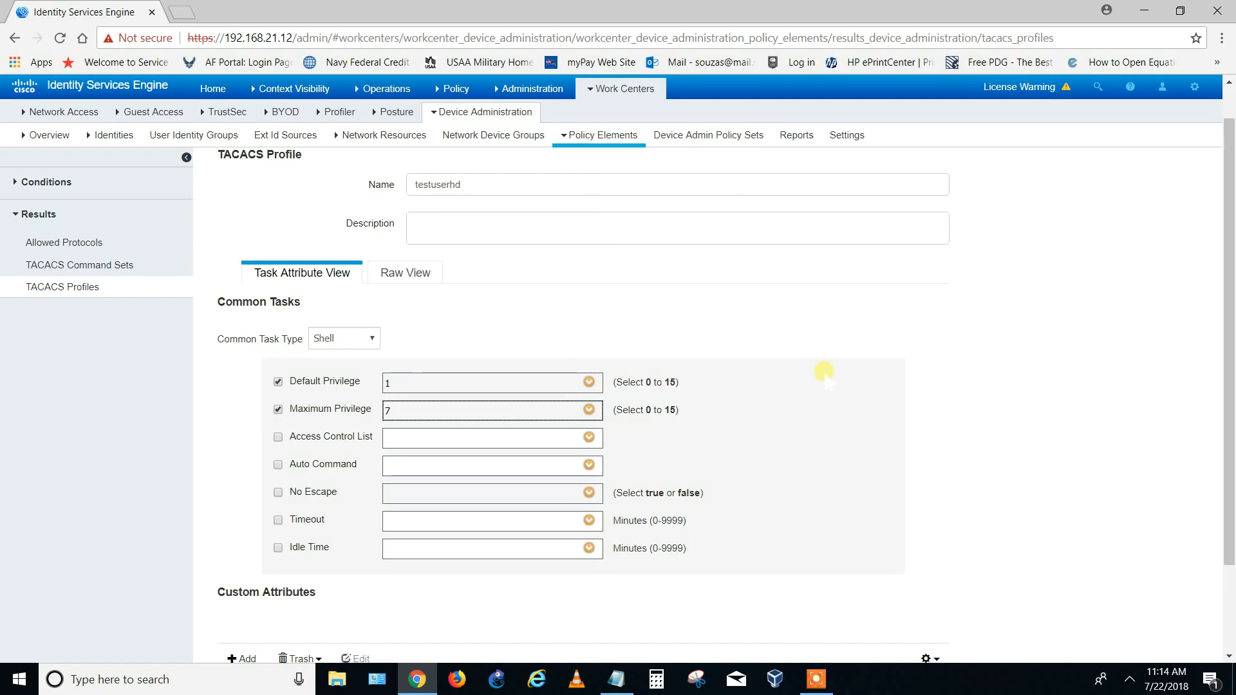
scroll(825, 367, "down", 3)
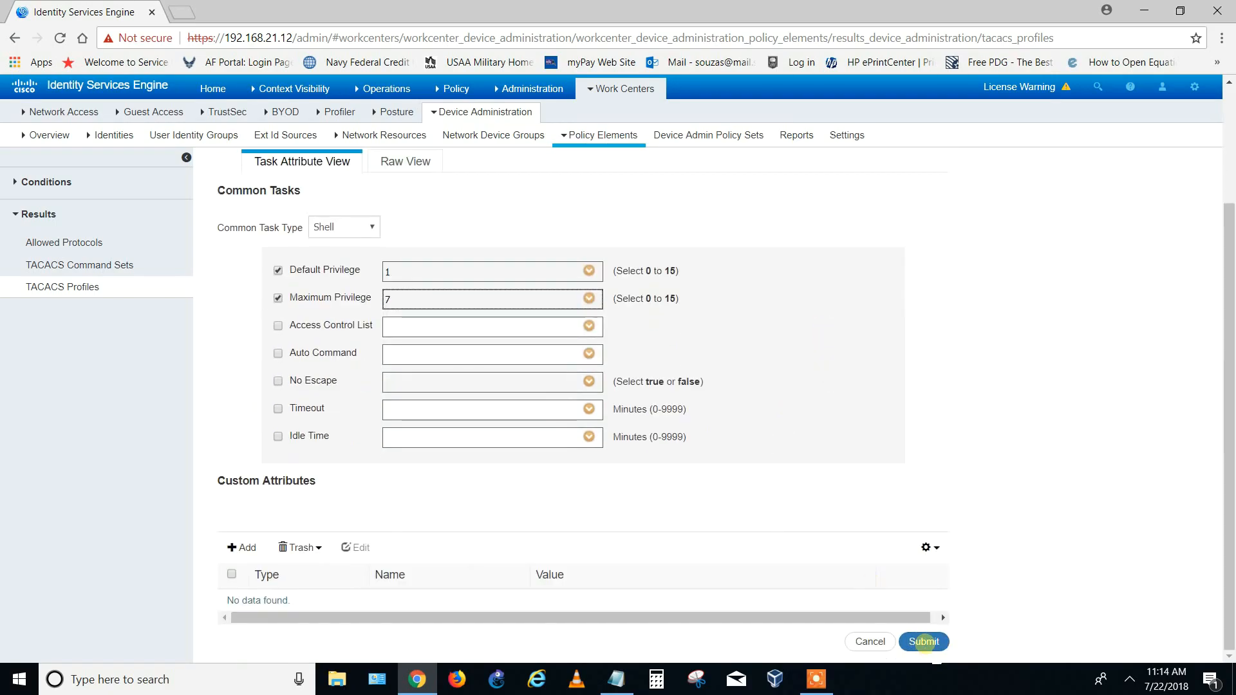
left_click(923, 641)
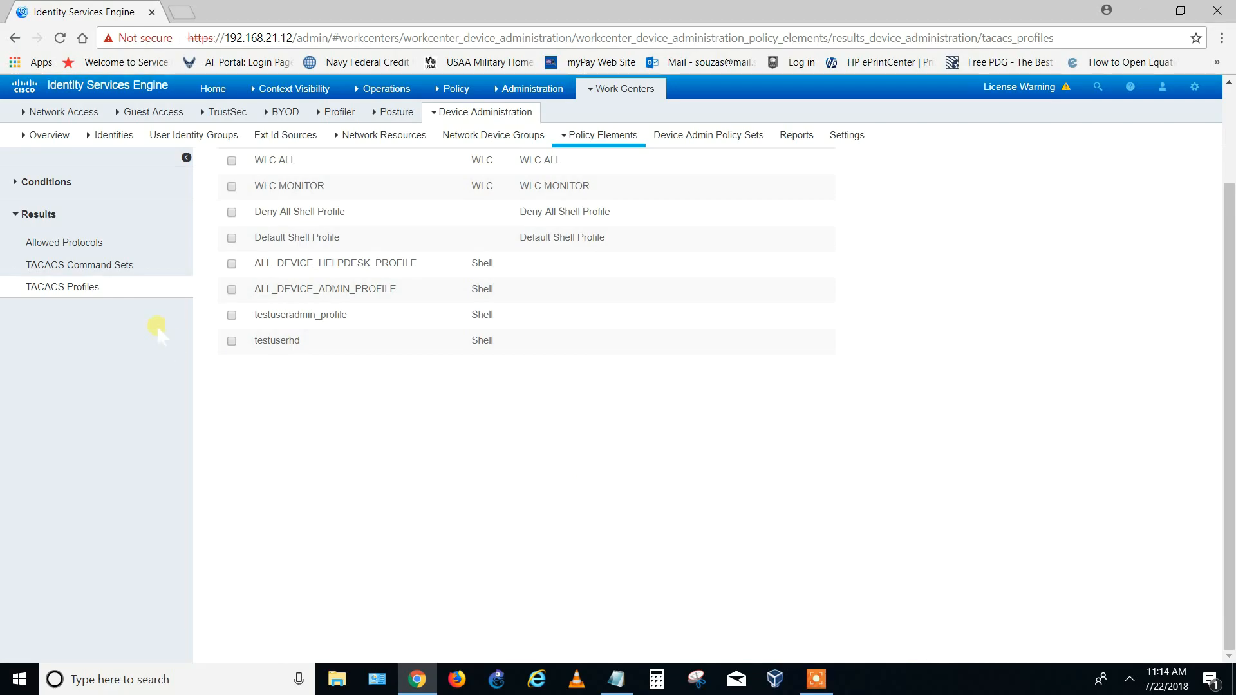
- Add command set testuseradmin_cmd permitting any unlisted command, and submit it
left_click(106, 265)
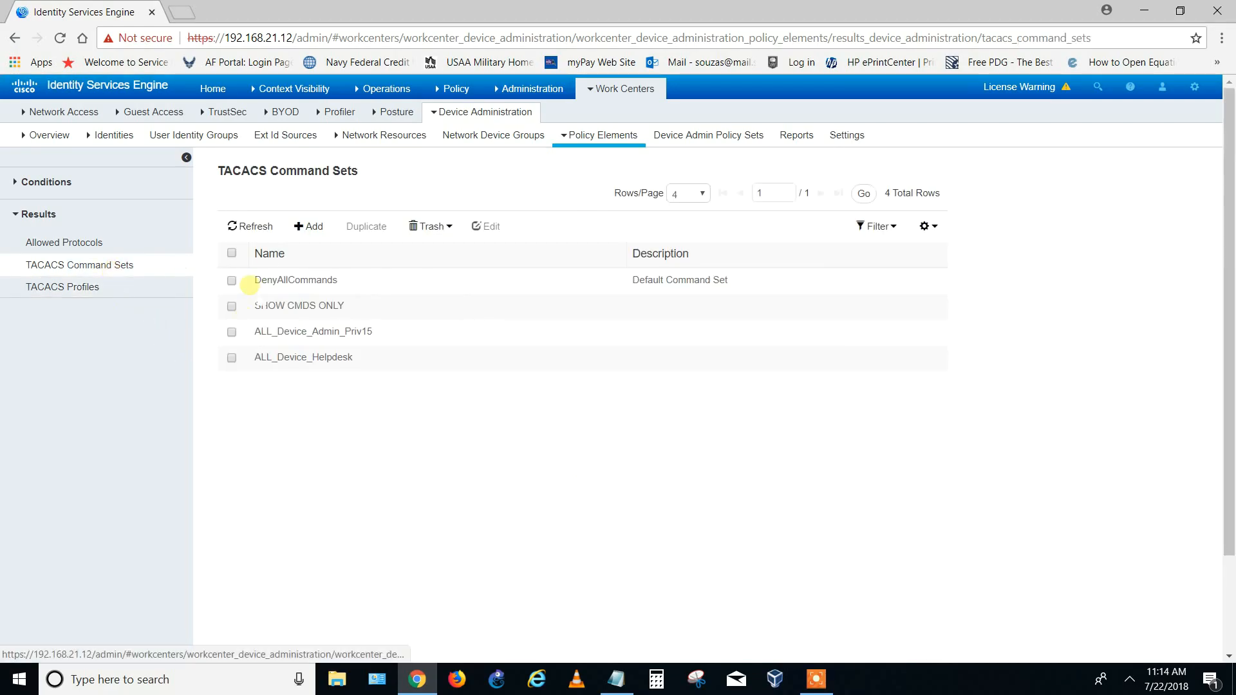
left_click(303, 224)
left_click(454, 226)
type("testuser")
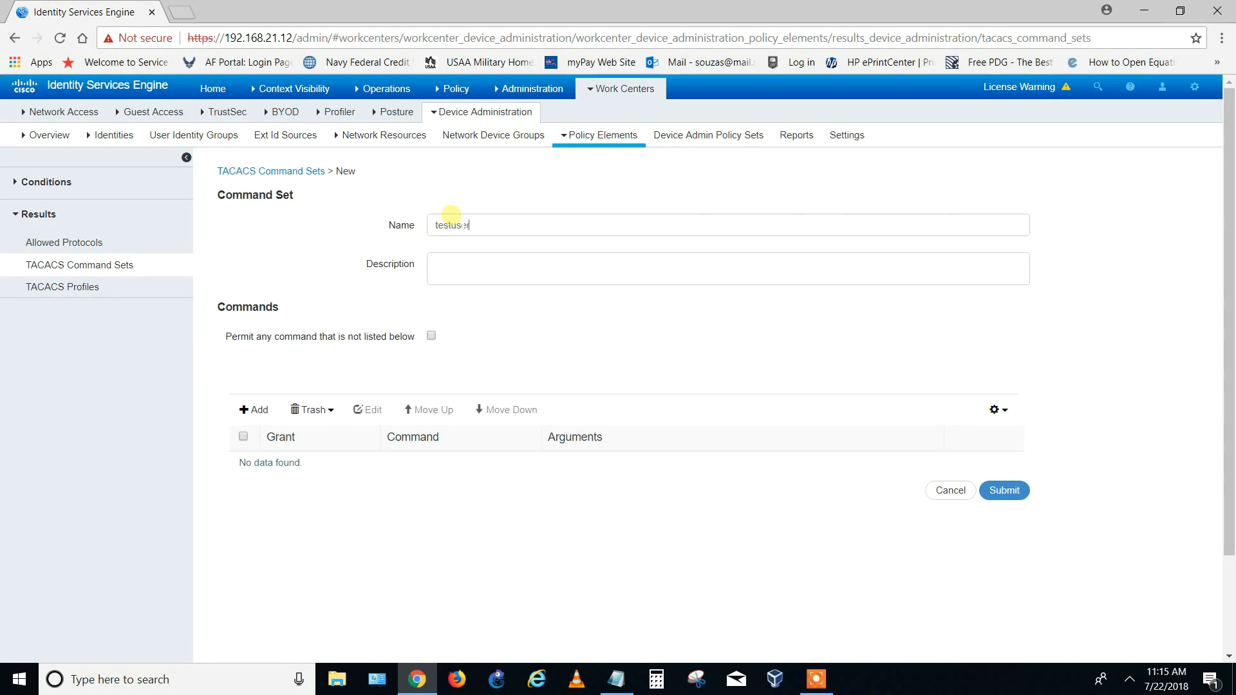
type("admin_")
type("cmd")
left_click(431, 336)
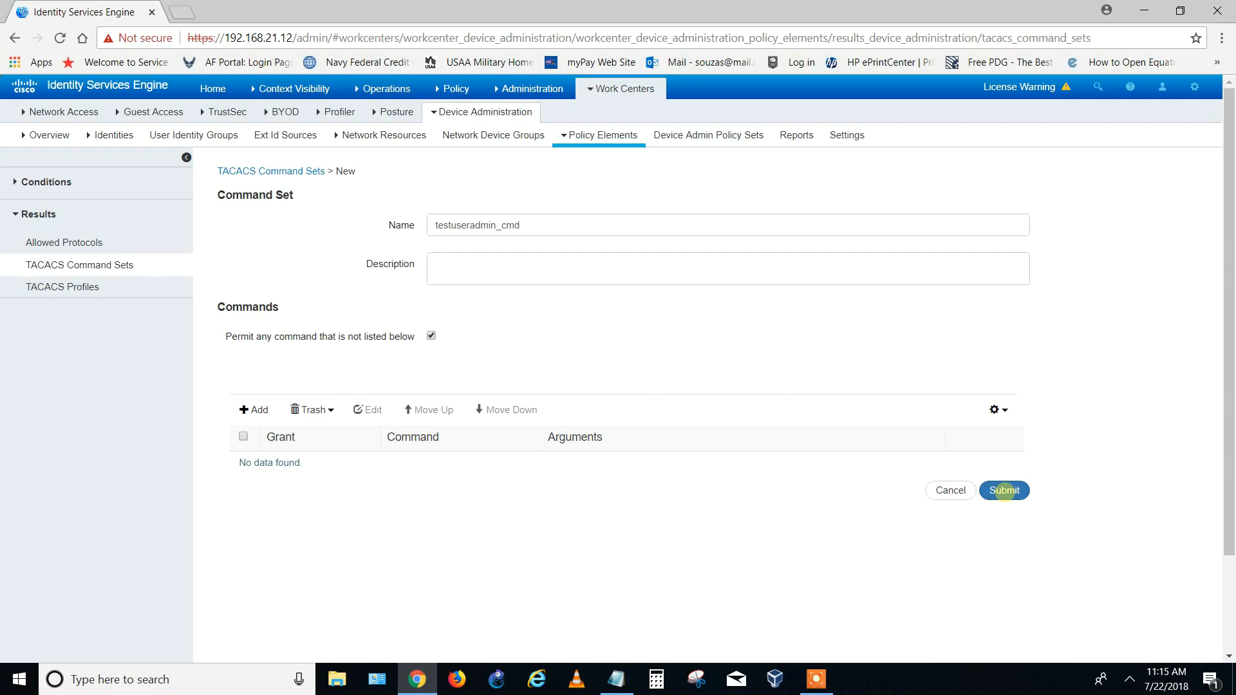
left_click(1004, 489)
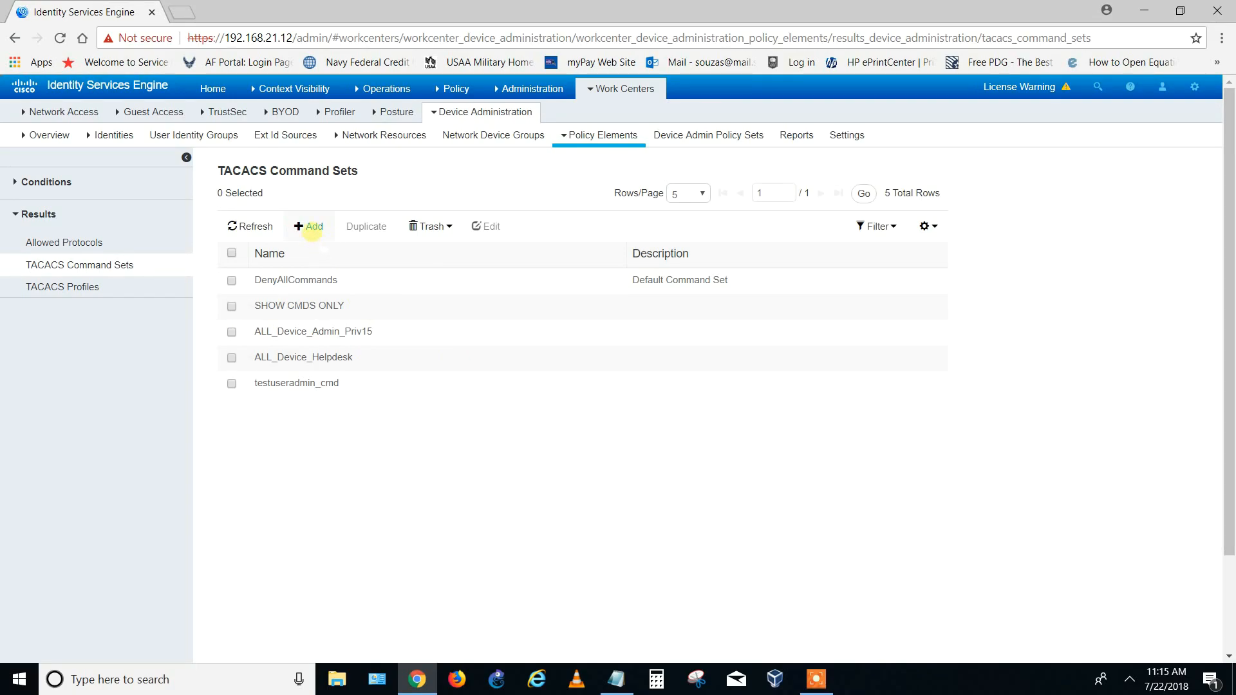
- Start command set testuserhd_cmd and add a PERMIT rule for enable 7
left_click(314, 226)
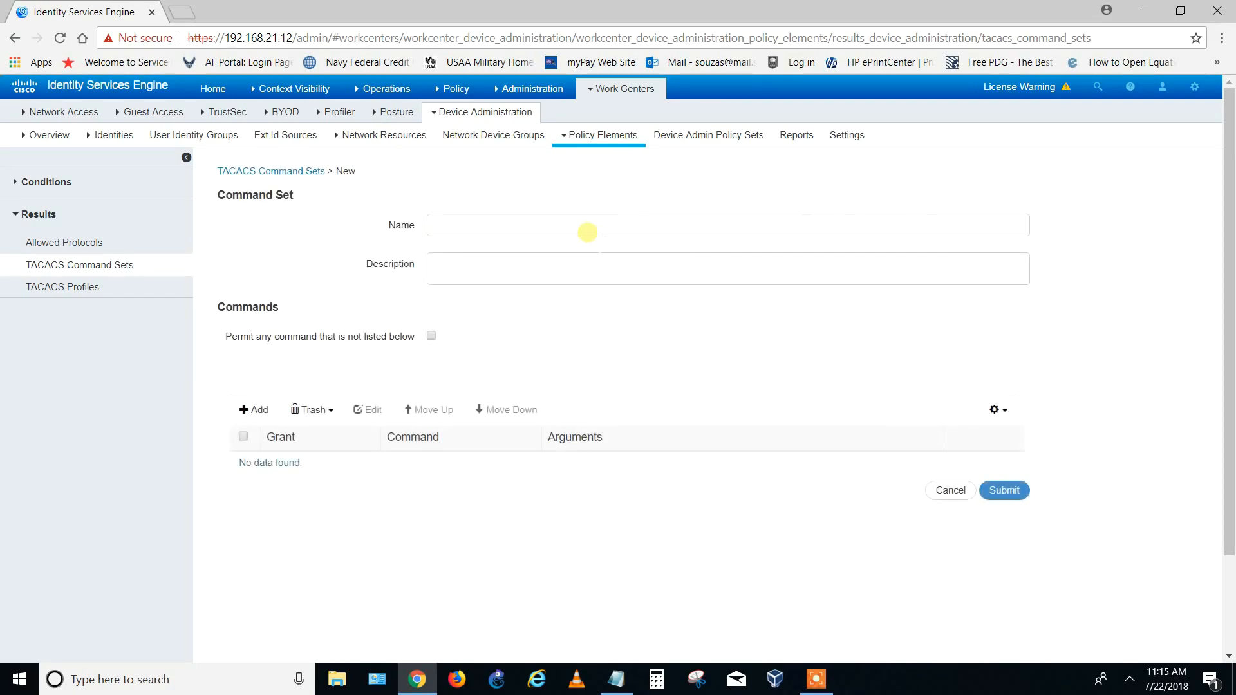
left_click(578, 224)
type("testuserhd_cmd")
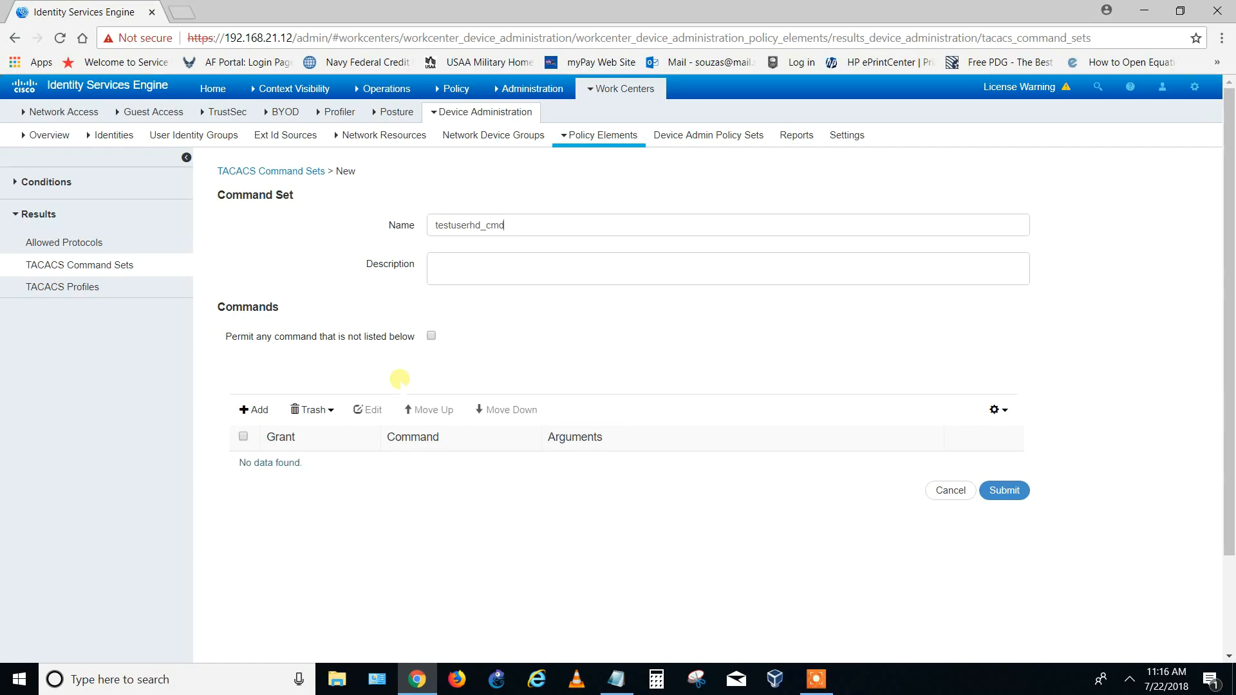
left_click(253, 409)
left_click(365, 487)
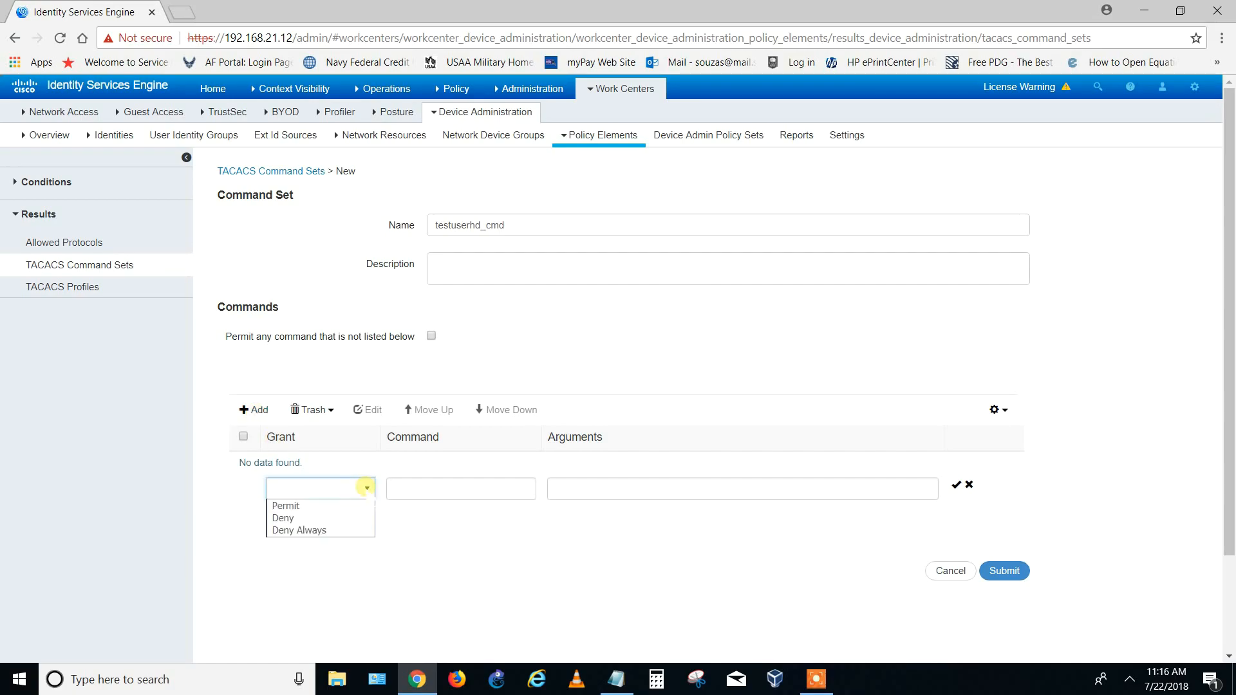
left_click(286, 505)
left_click(428, 488)
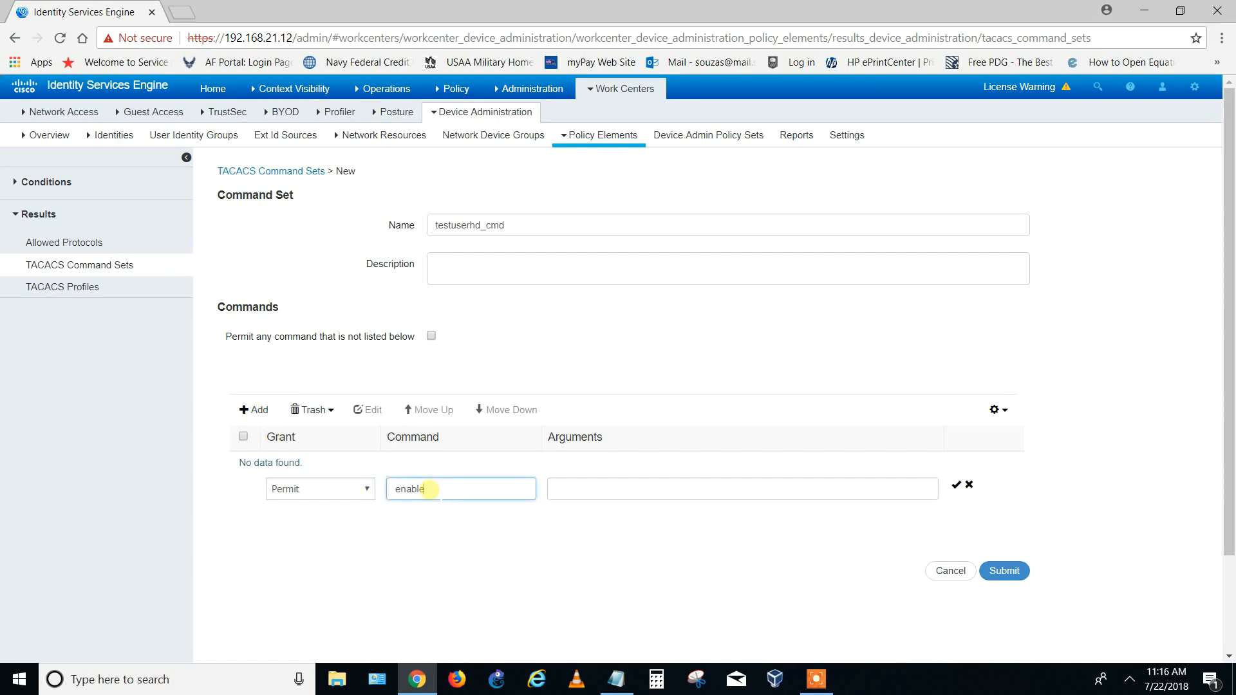
left_click(614, 490)
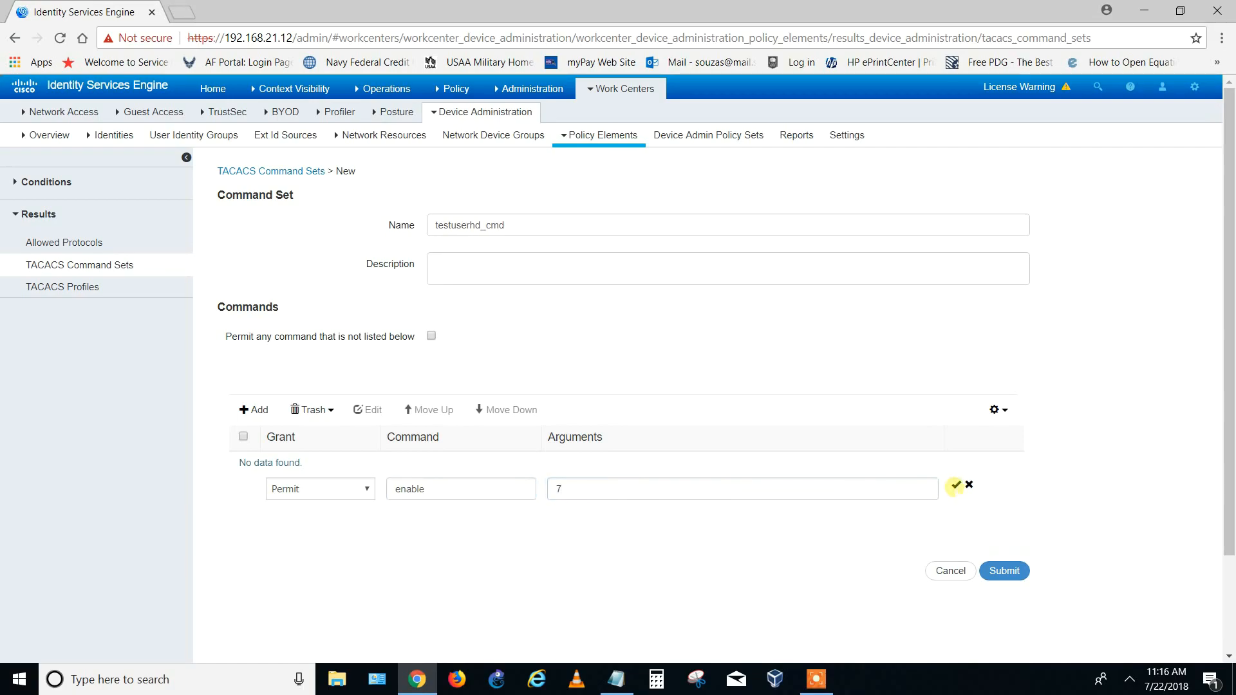
left_click(955, 486)
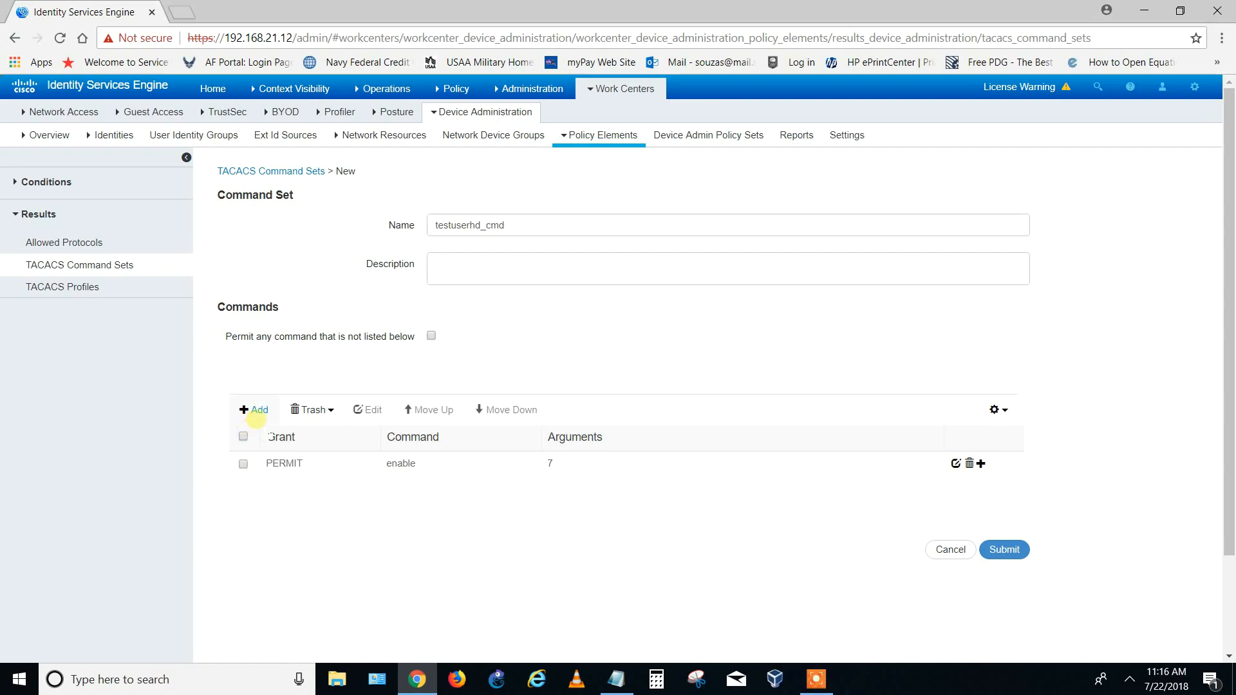
- Add PERMIT rules for show running-config and show ip interface brief
left_click(253, 410)
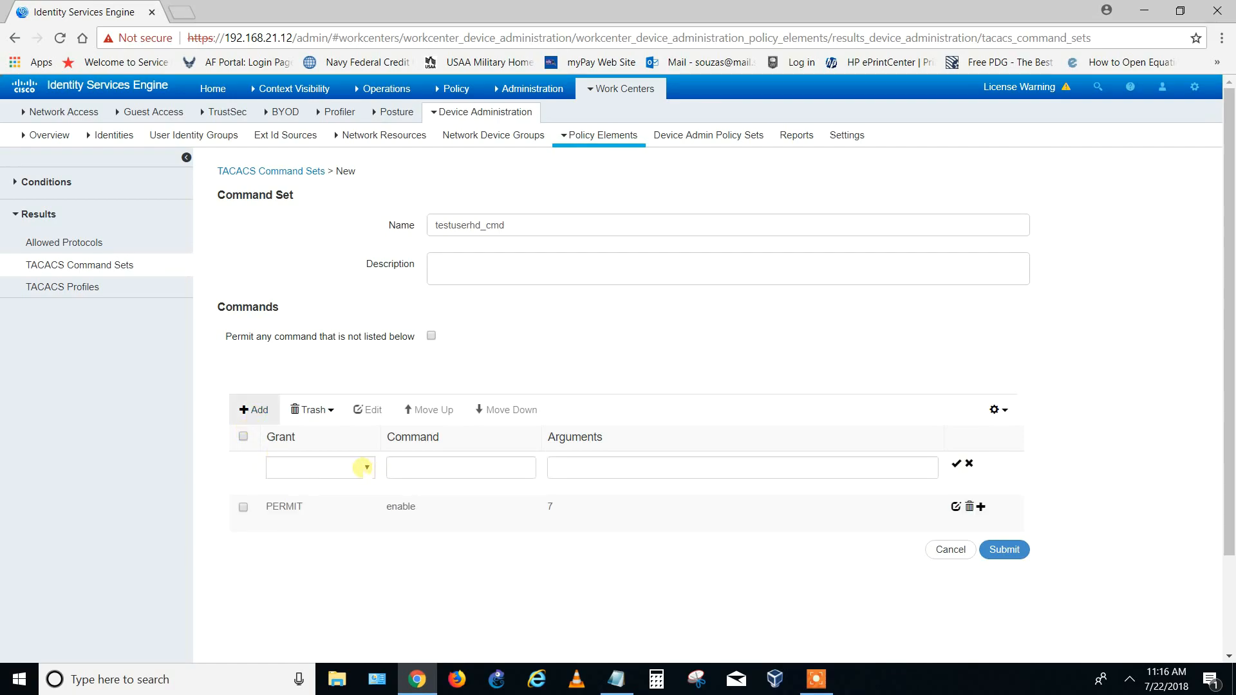
left_click(366, 467)
left_click(290, 483)
left_click(424, 467)
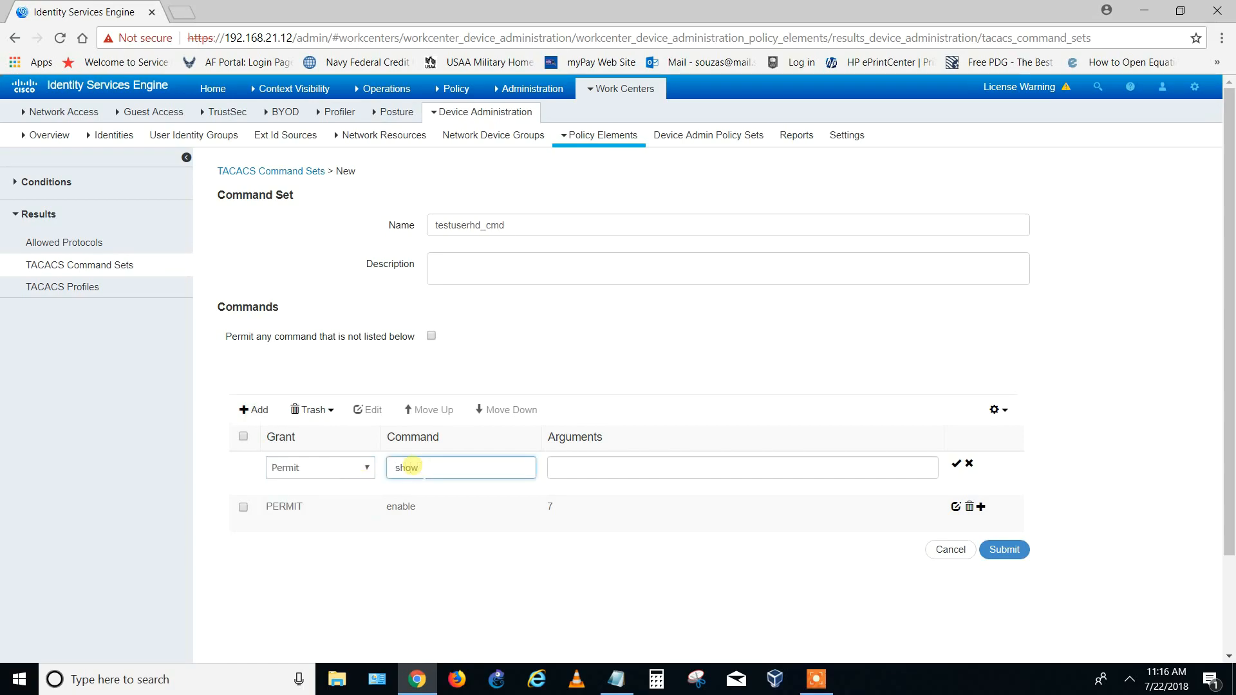
key("Tab")
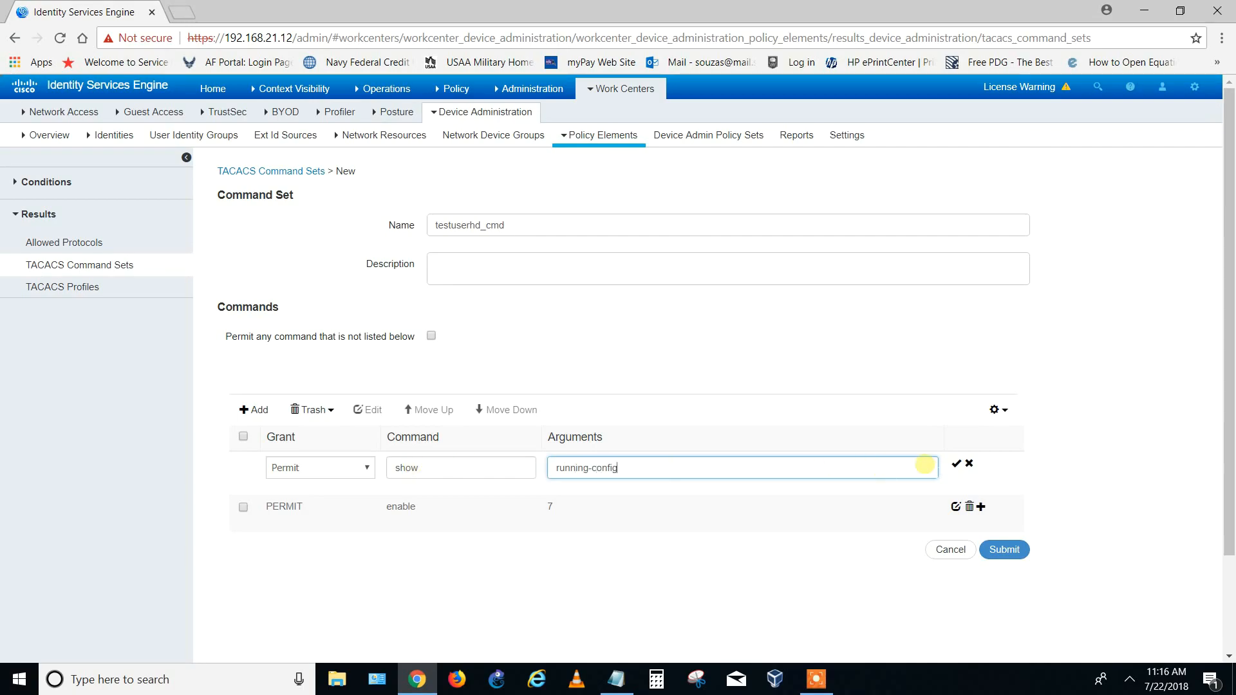
left_click(956, 464)
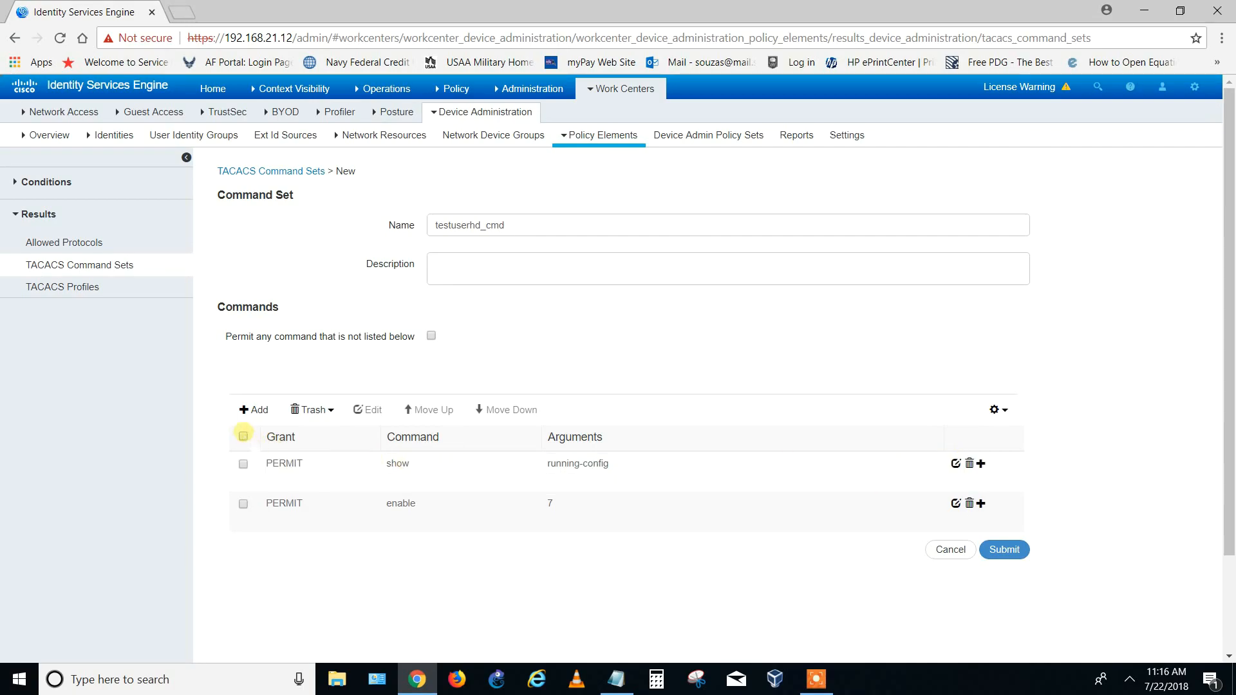
left_click(253, 410)
left_click(357, 468)
left_click(290, 471)
left_click(398, 467)
key("Tab")
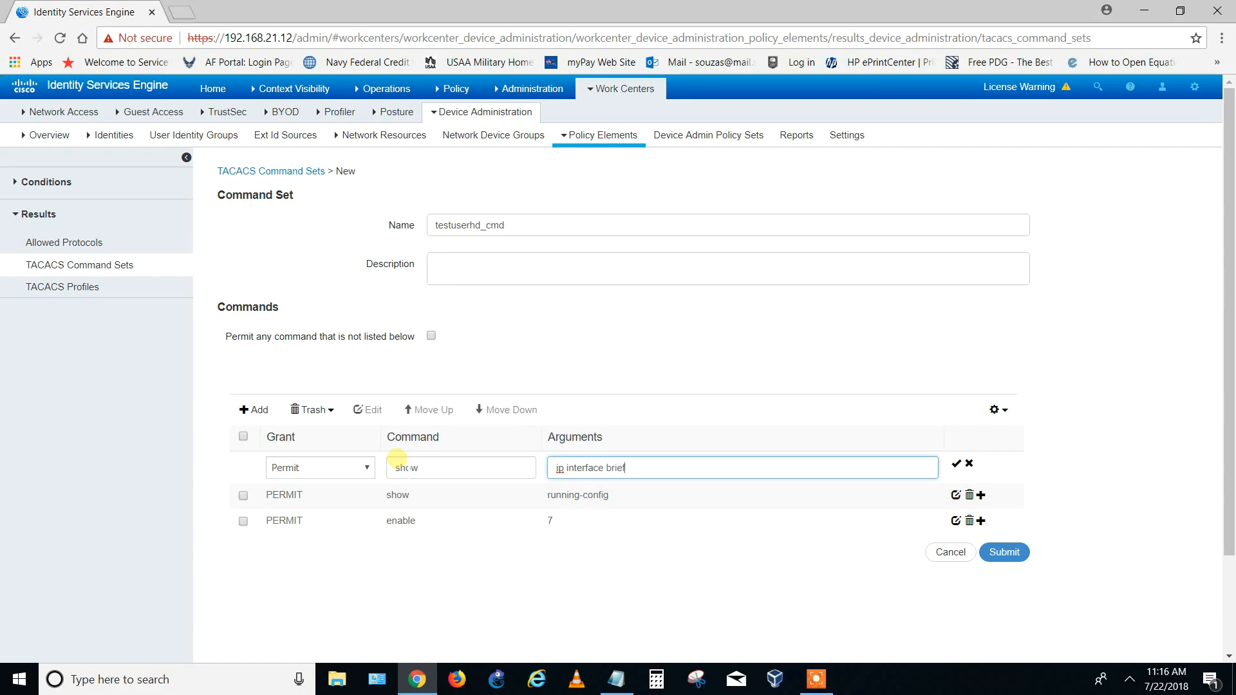
left_click(956, 464)
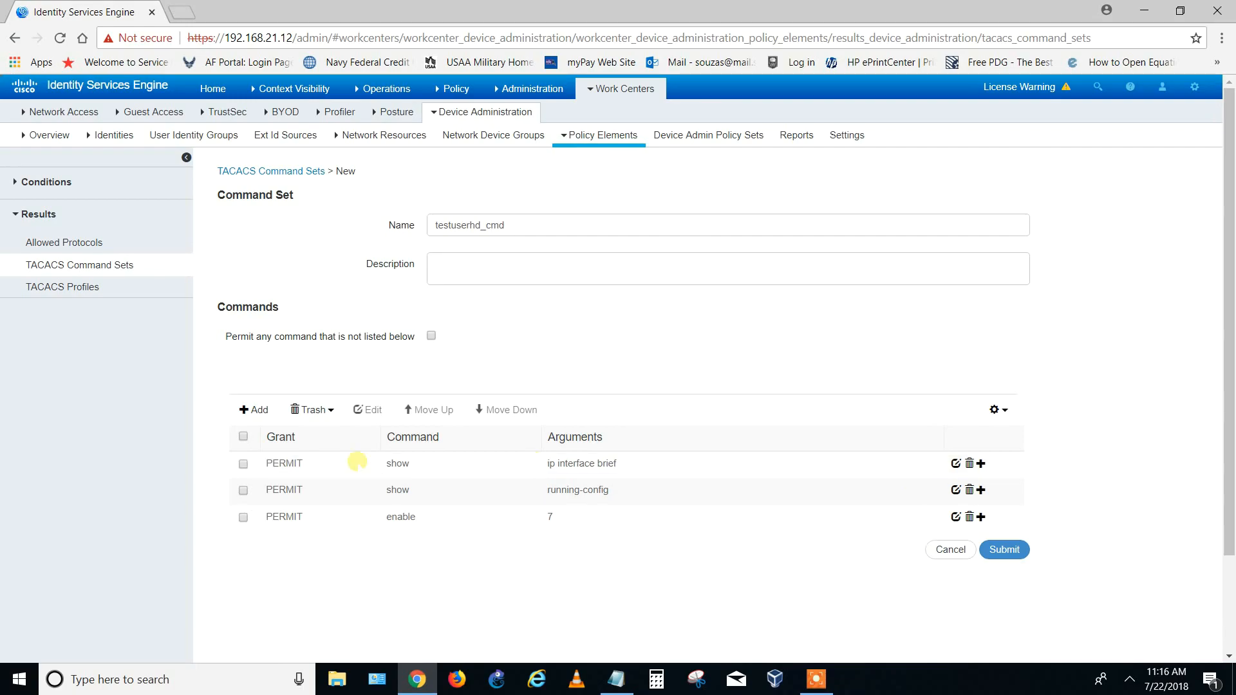
- Add a PERMIT rule for show interfaces status and submit testuserhd_cmd
left_click(254, 410)
left_click(319, 467)
left_click(403, 469)
key("Tab")
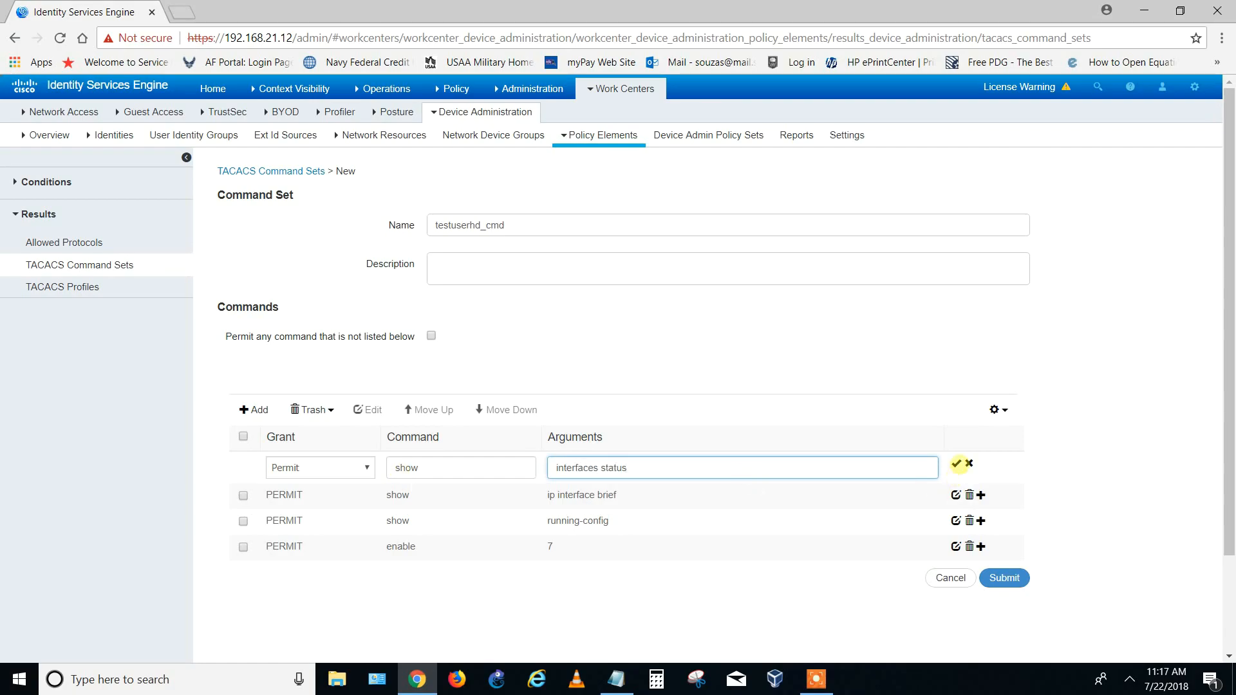
left_click(956, 464)
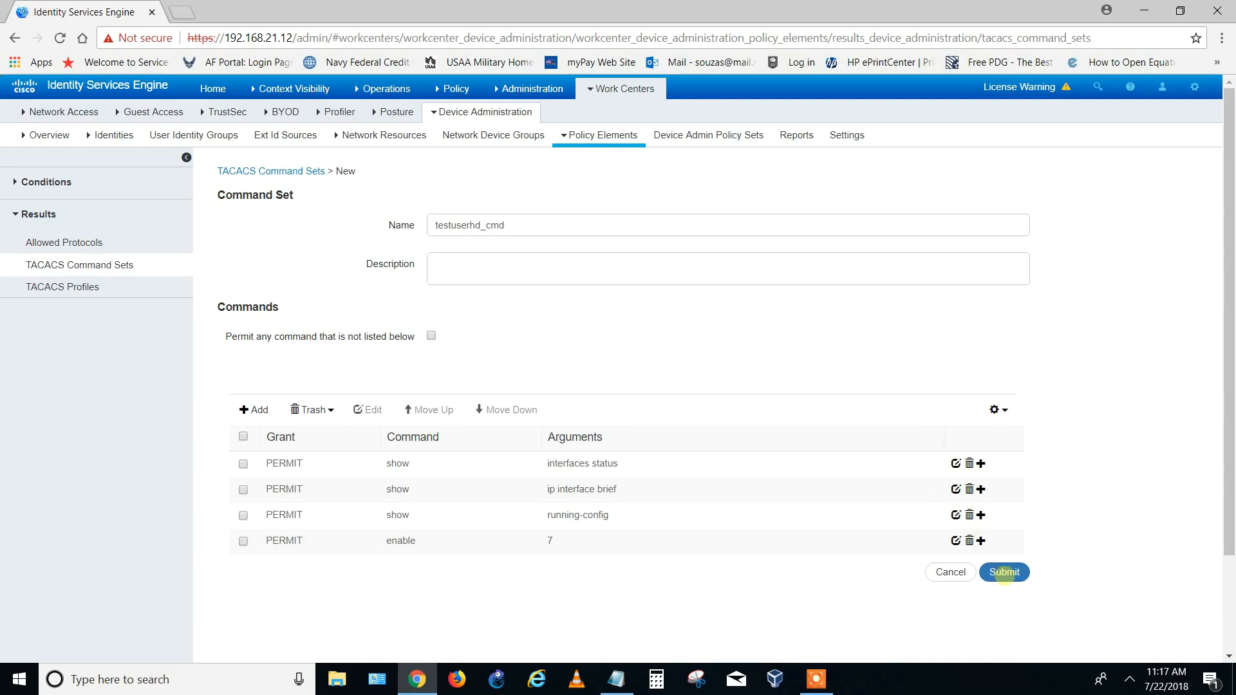
left_click(1005, 572)
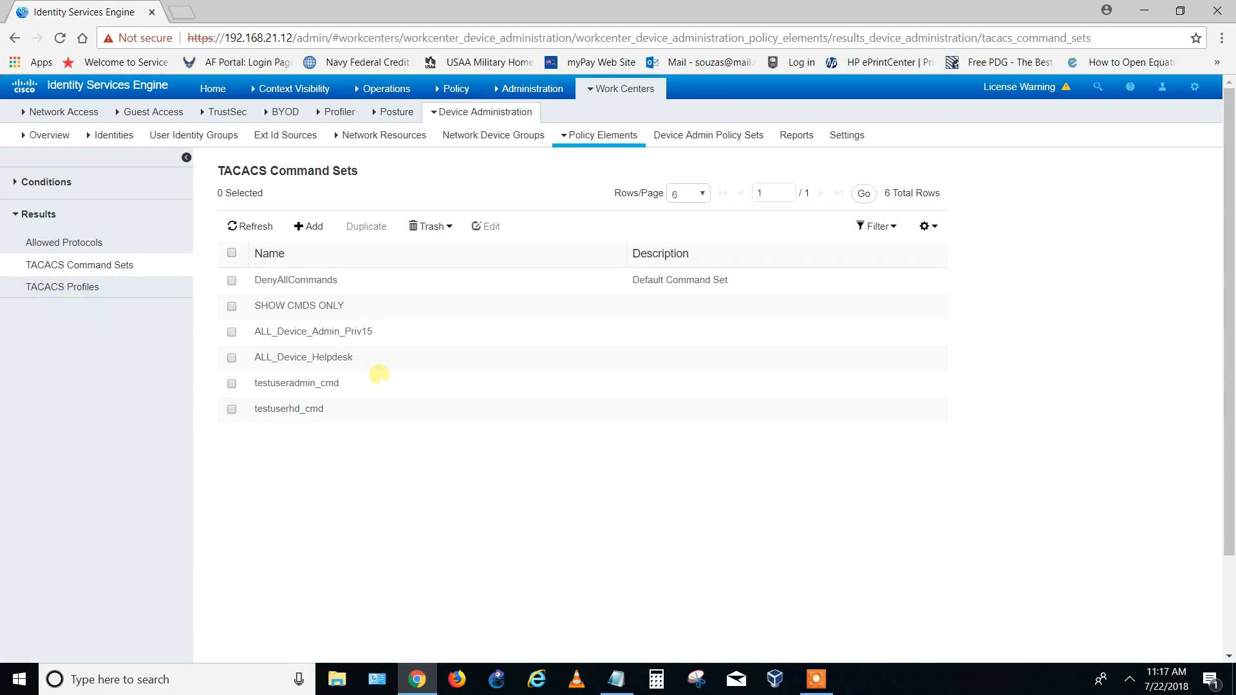
- Create a policy set above Cisco Device and replace its placeholder name with test_cmd_policy
left_click(697, 134)
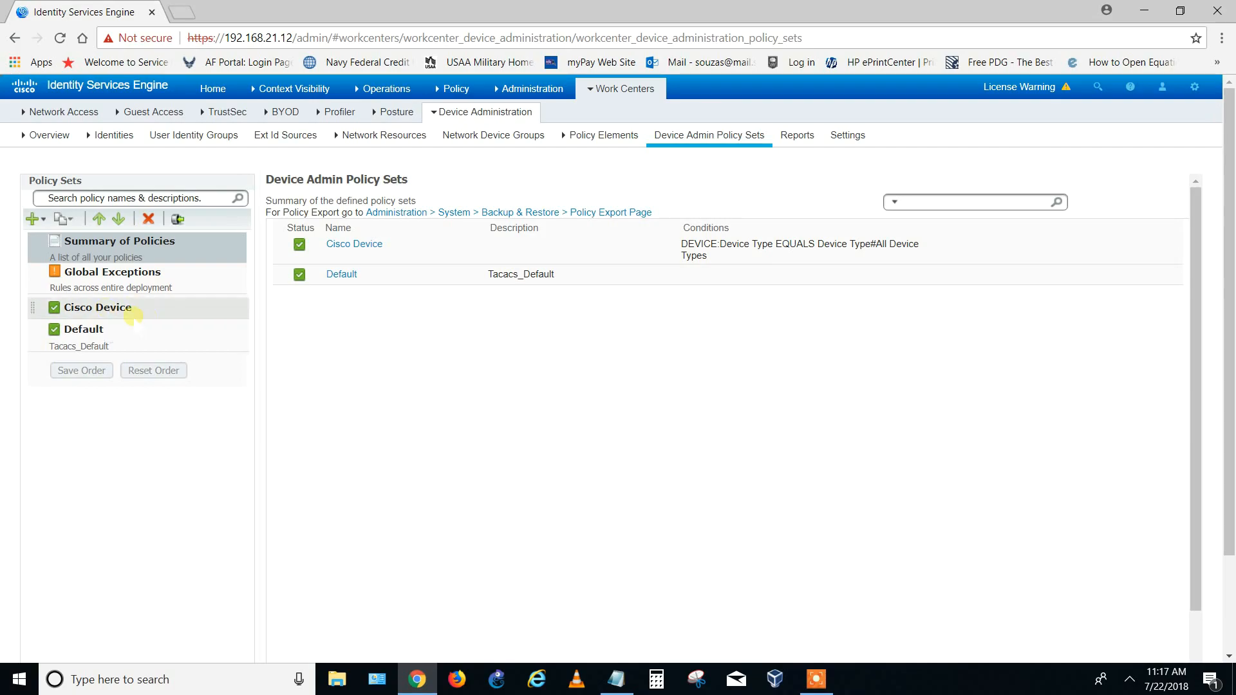
right_click(123, 311)
left_click(473, 445)
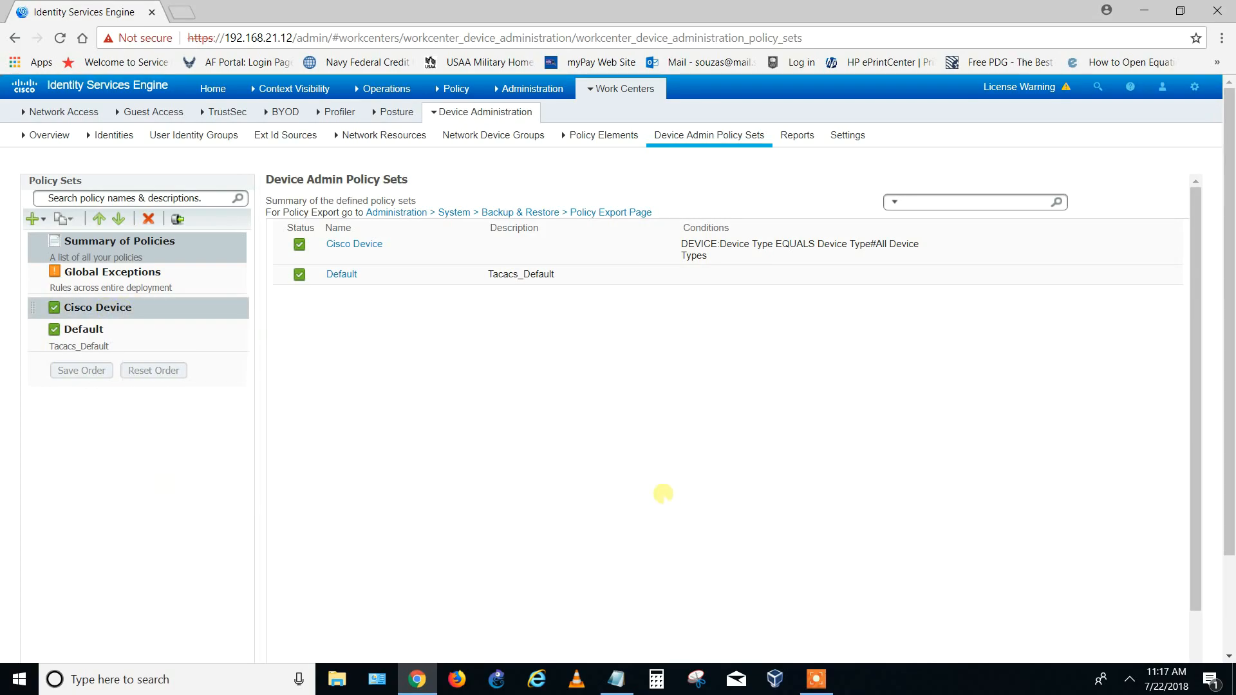
left_click(40, 218)
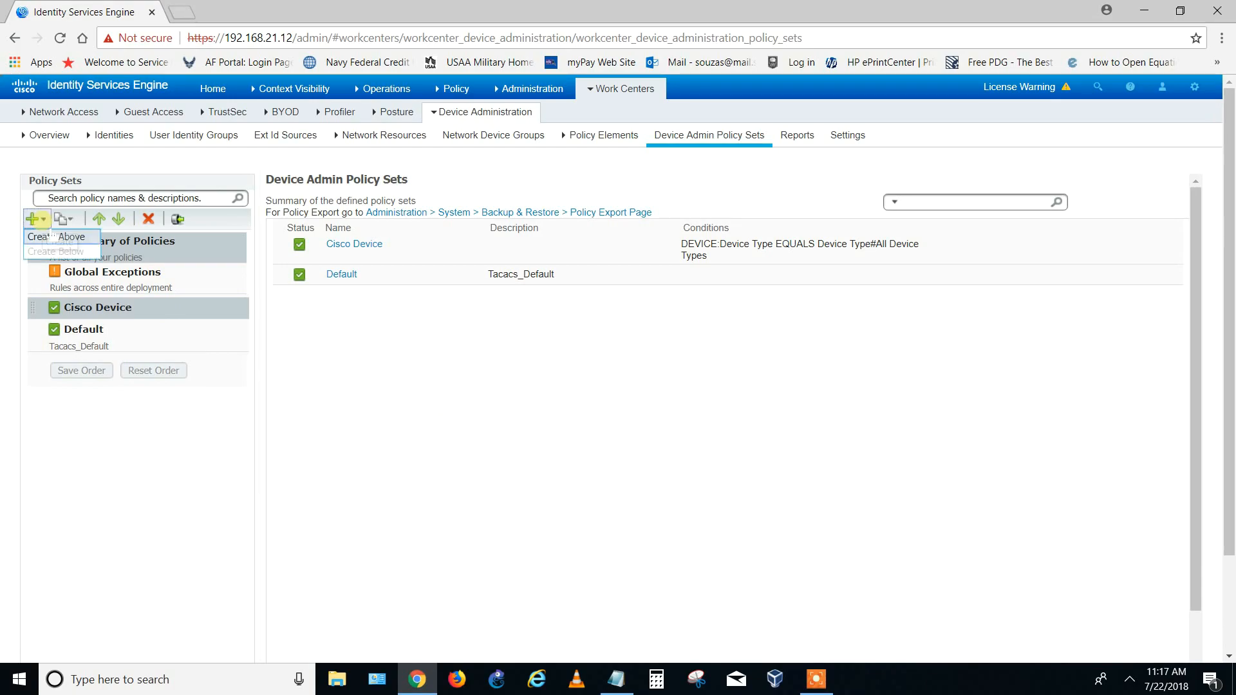
left_click(54, 237)
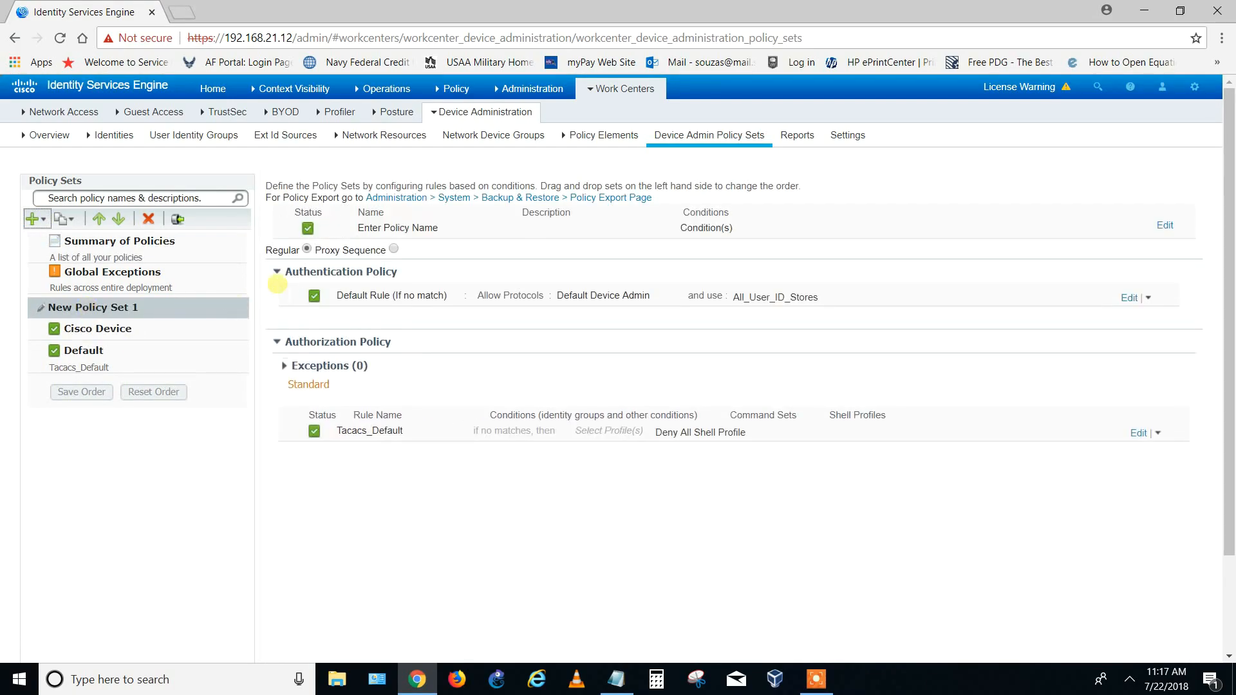
left_click(440, 228)
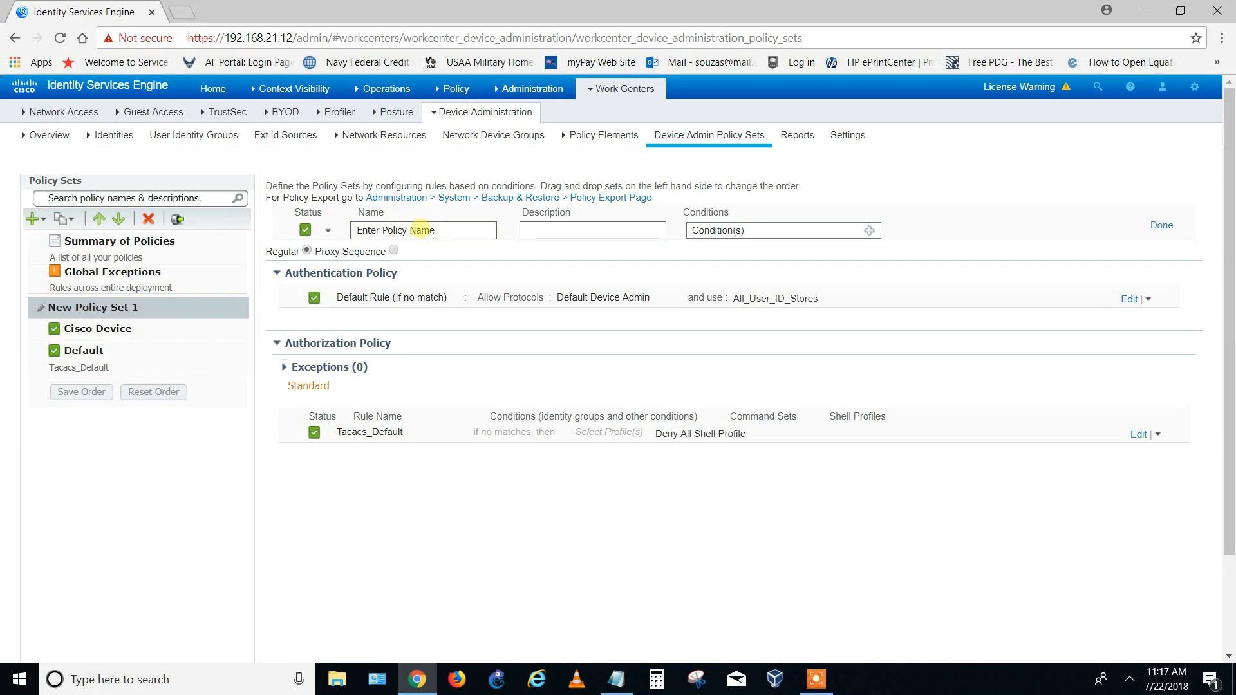
double_click(416, 231)
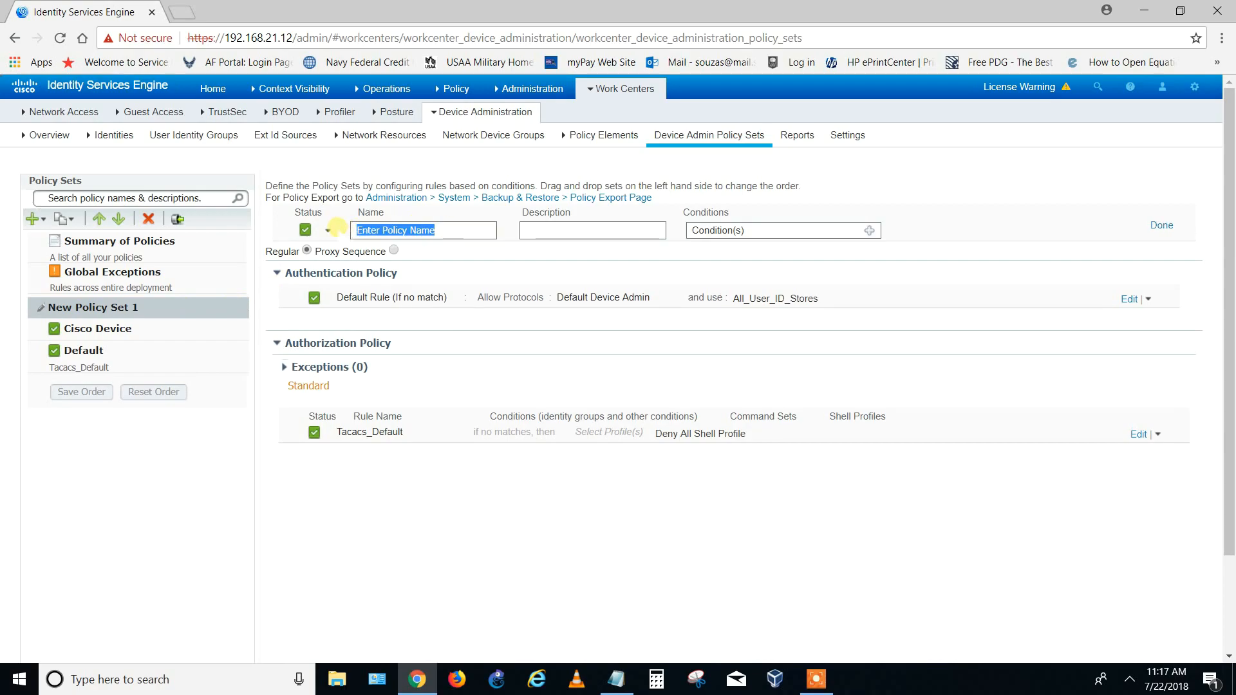
type("test_cmd")
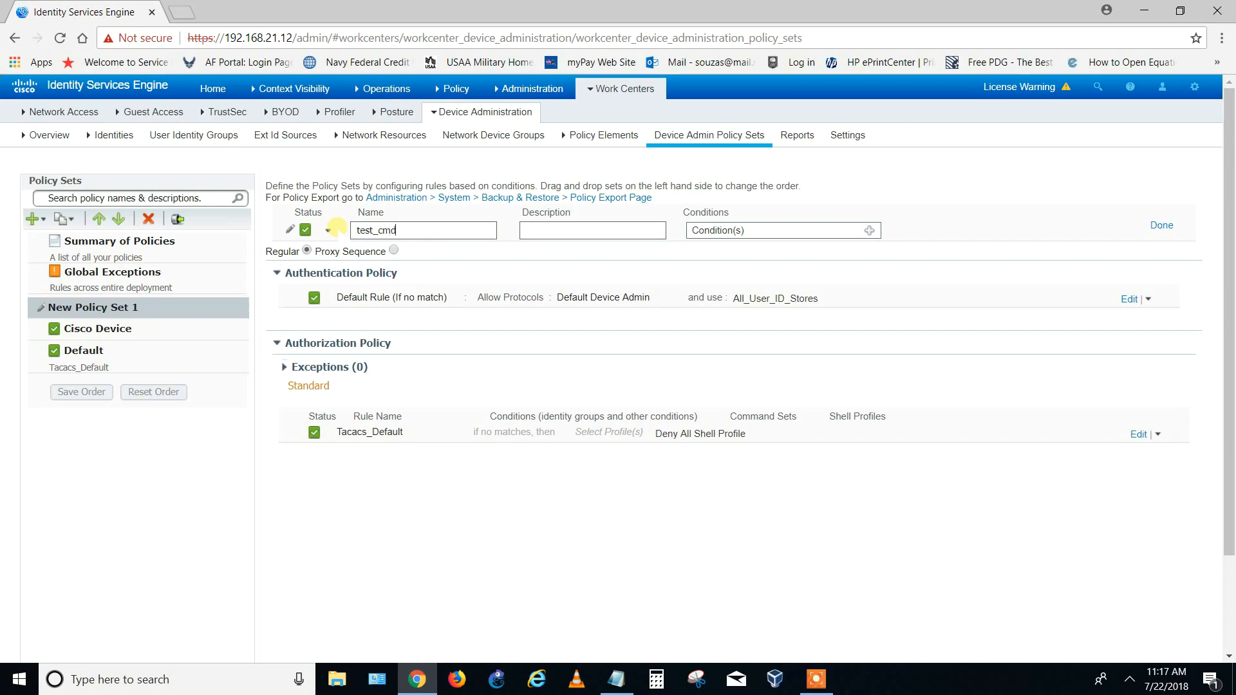
type("pol")
type("ci")
- Add the condition DEVICE:Device Type Equals All Device Types and save the policy set
left_click(868, 230)
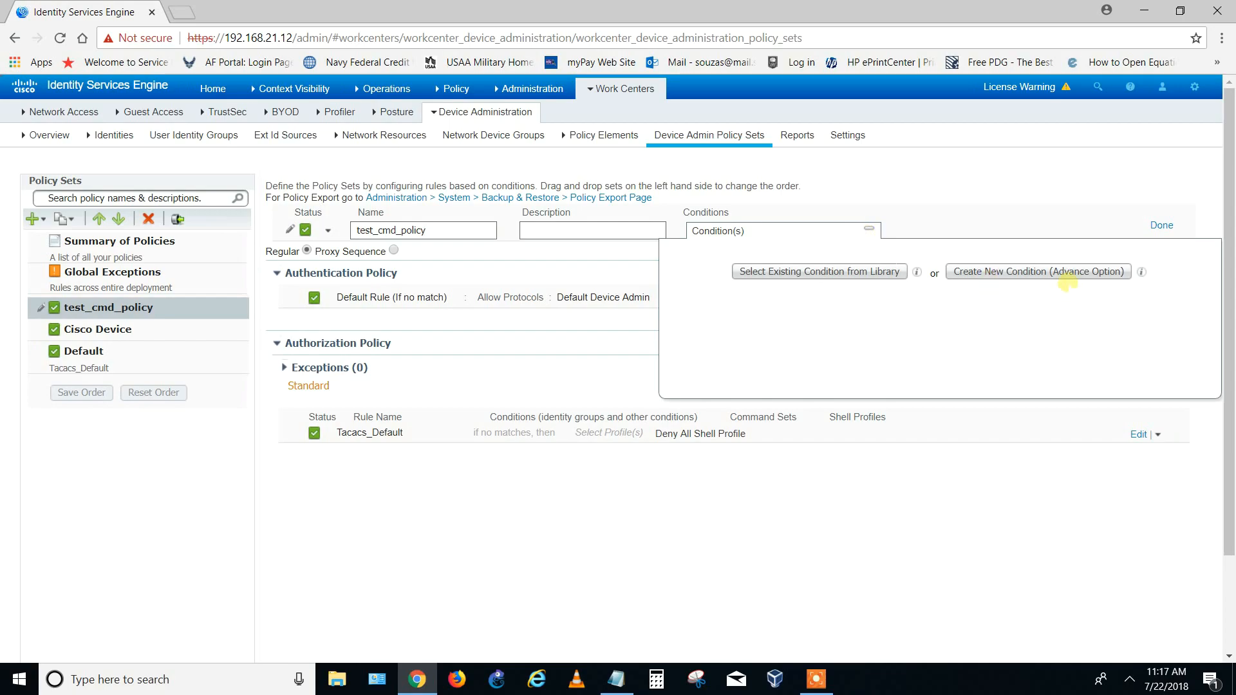
left_click(818, 272)
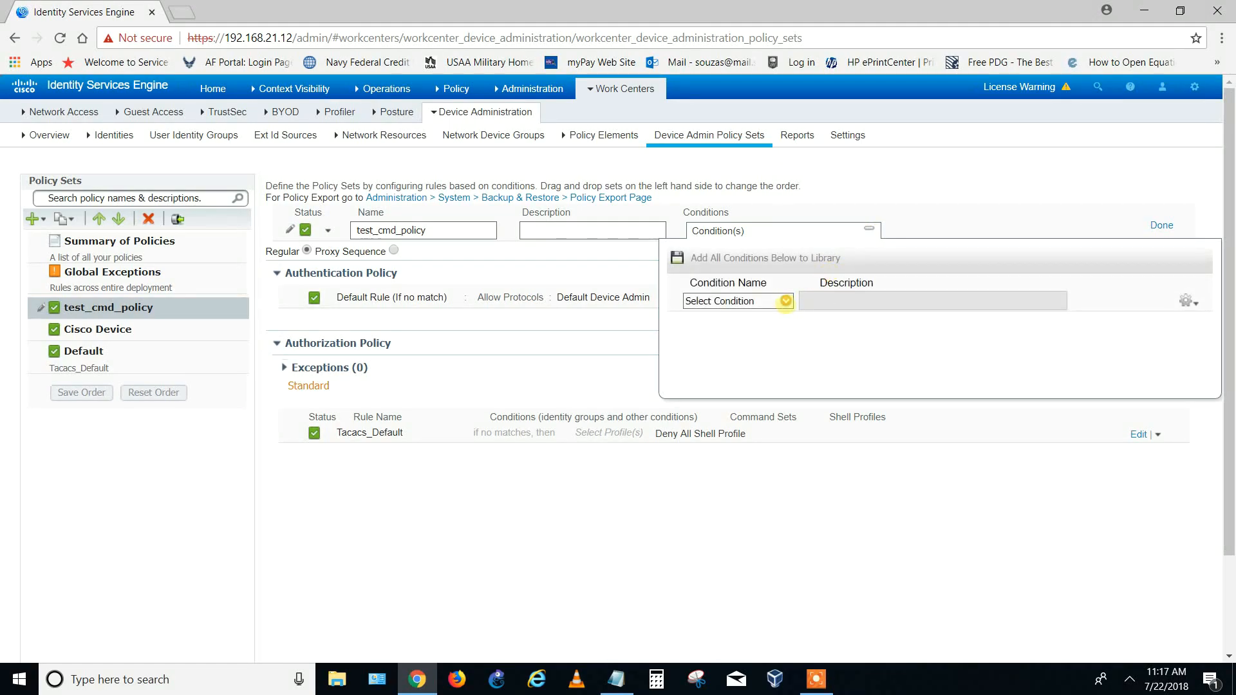
left_click(1194, 302)
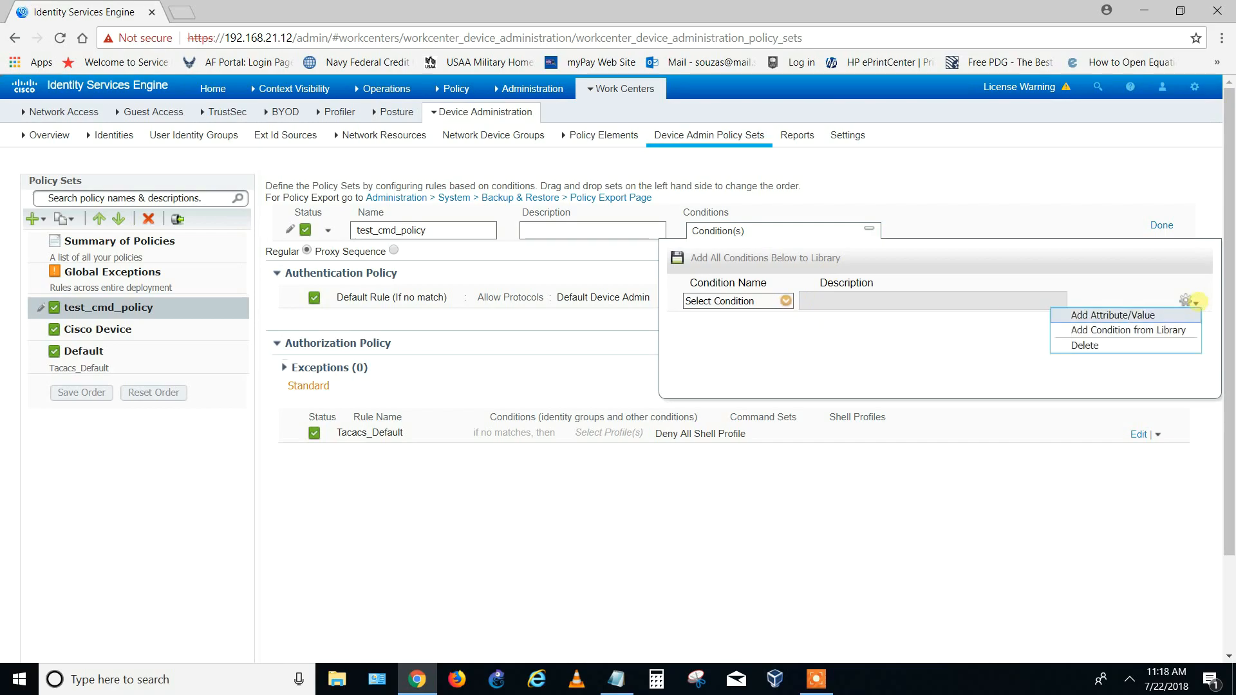
left_click(1101, 315)
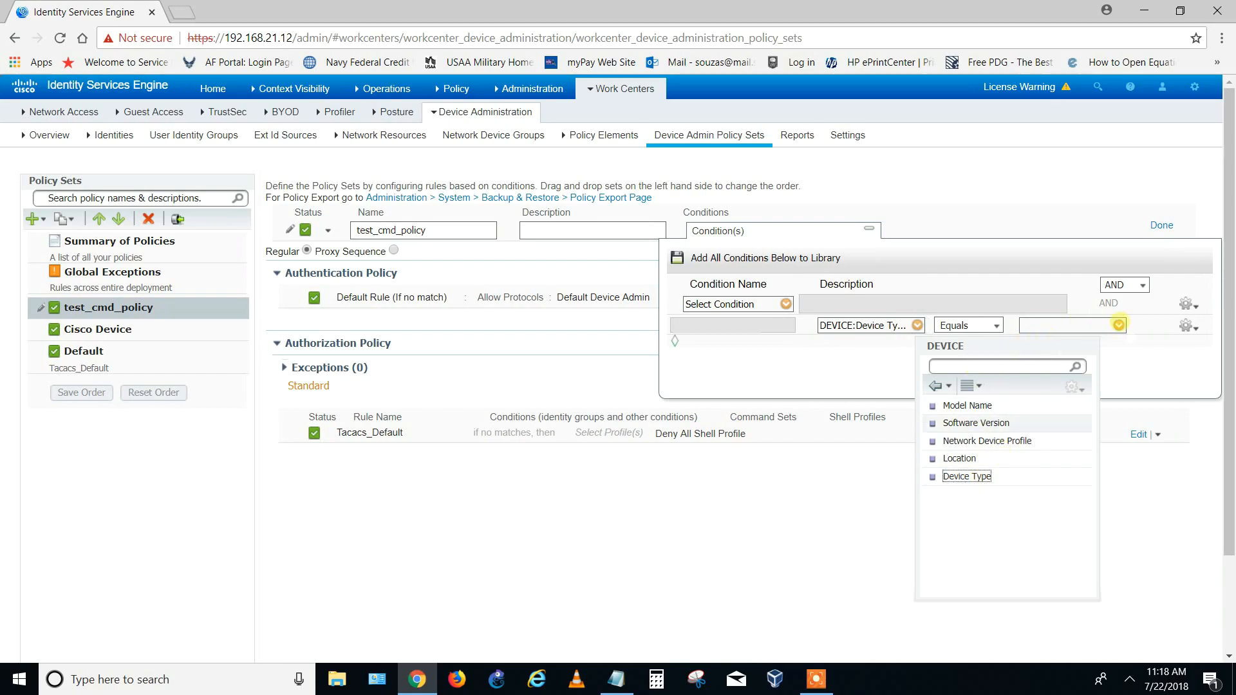
left_click(1118, 326)
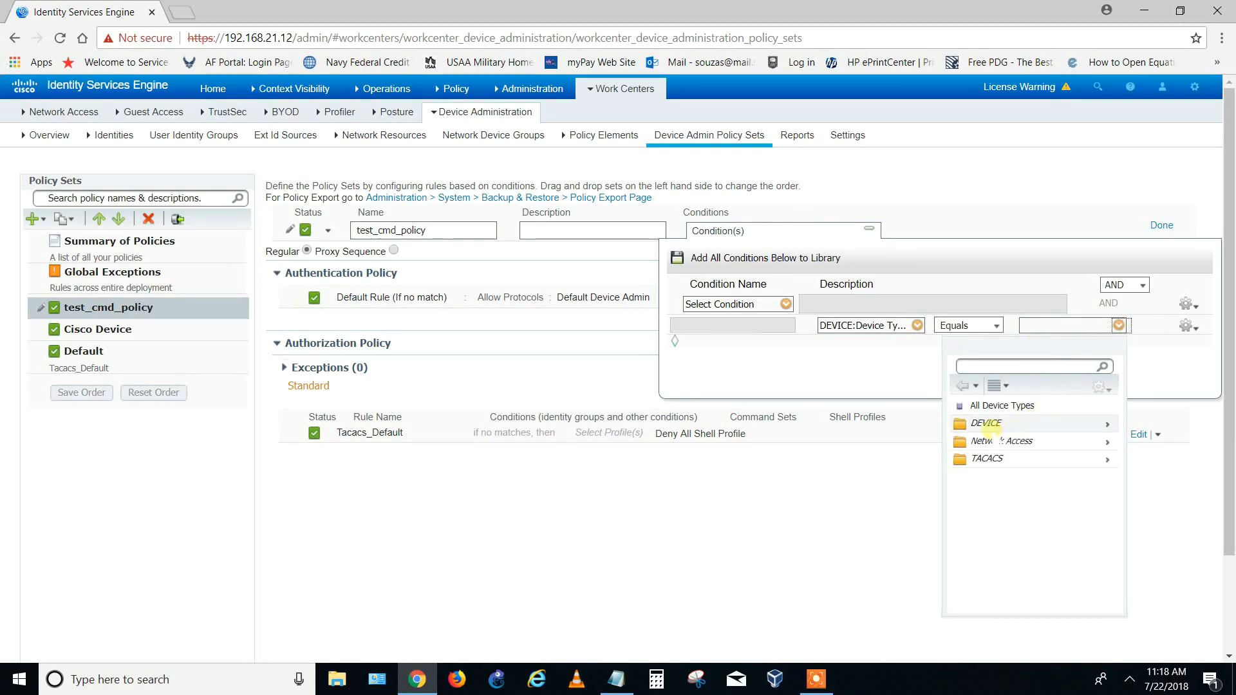
left_click(1002, 406)
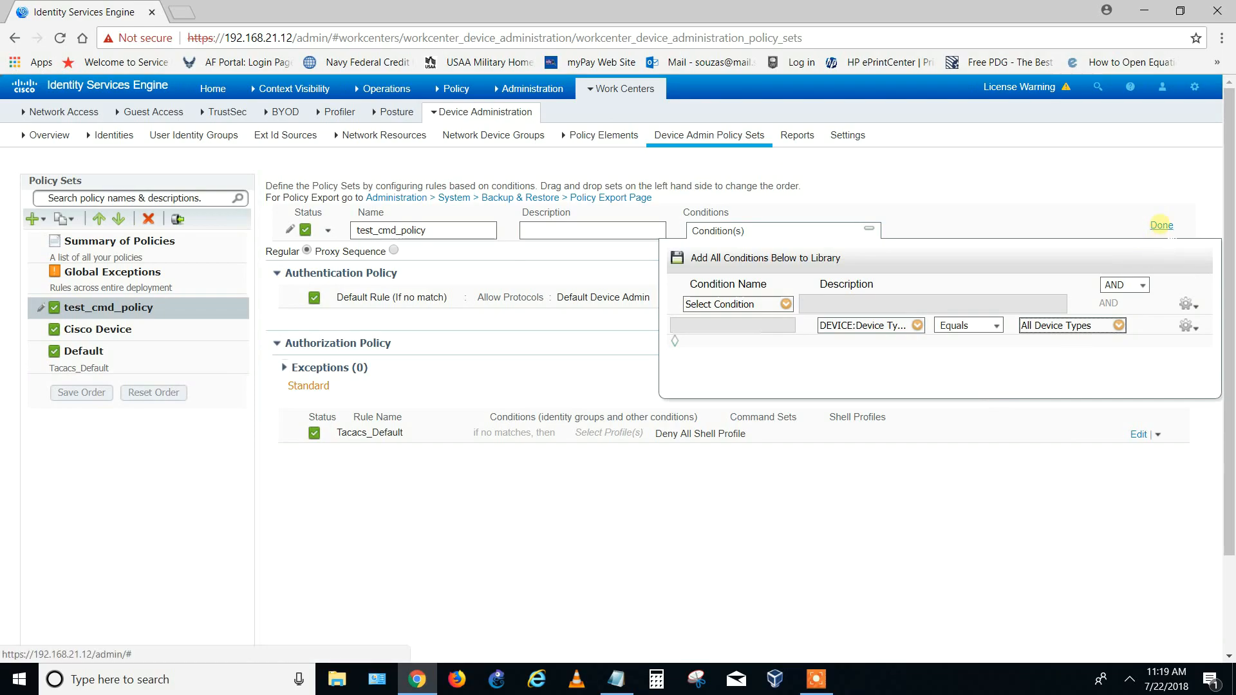
left_click(916, 326)
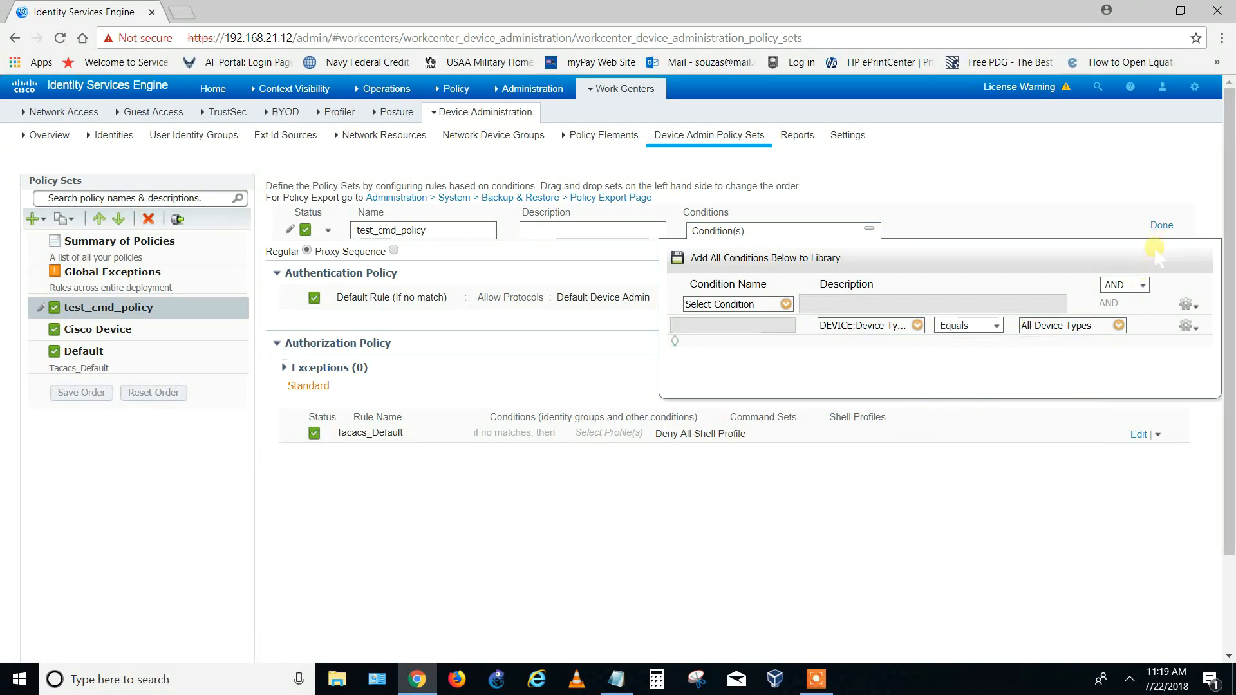
left_click(1161, 225)
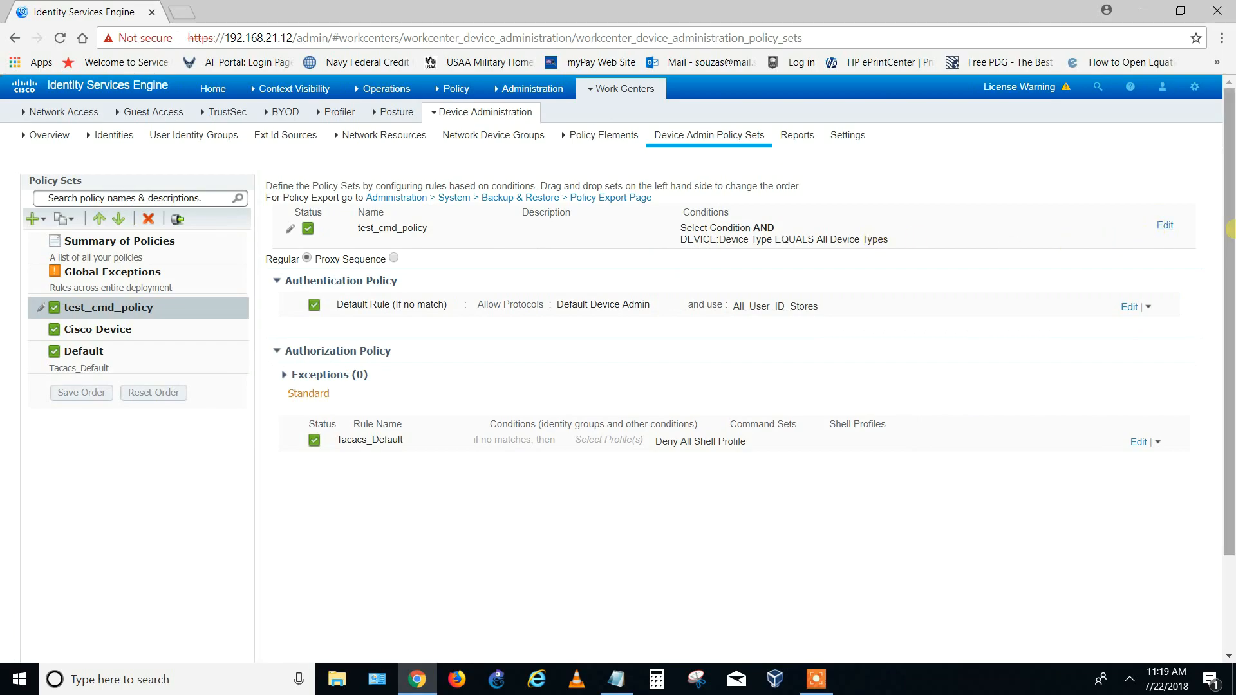
- Delete the empty Select Condition row, confirm, and resave with the single device type condition
left_click(1164, 225)
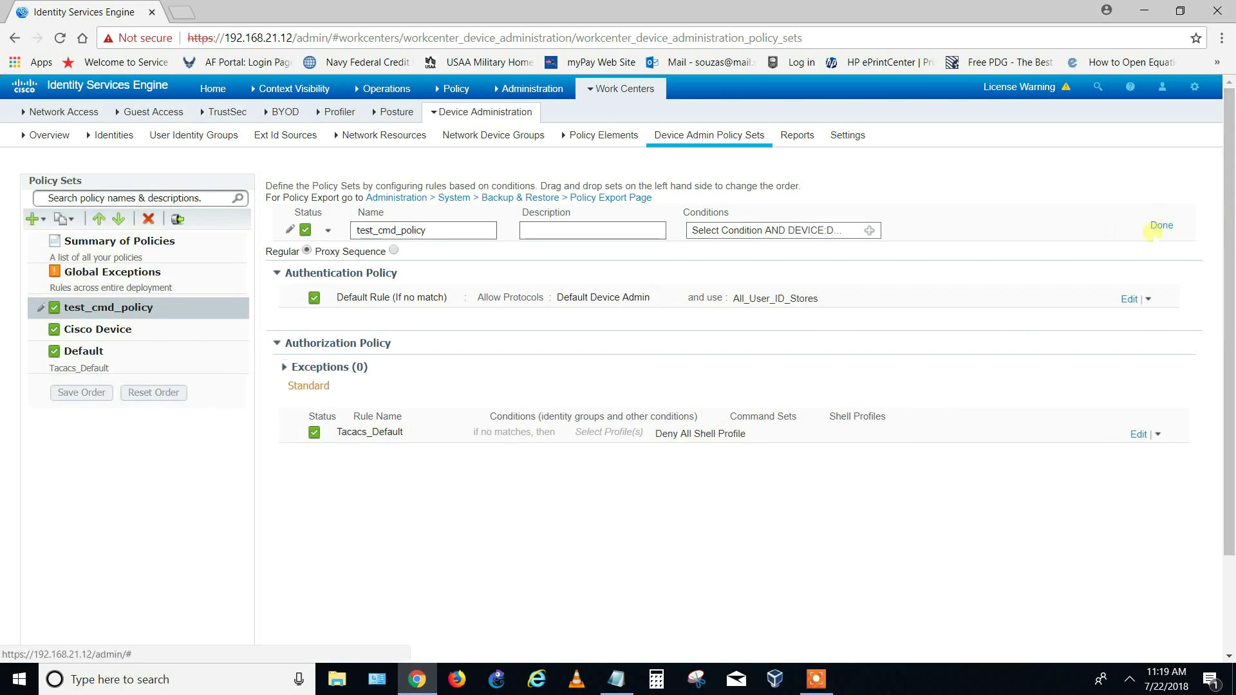
left_click(870, 229)
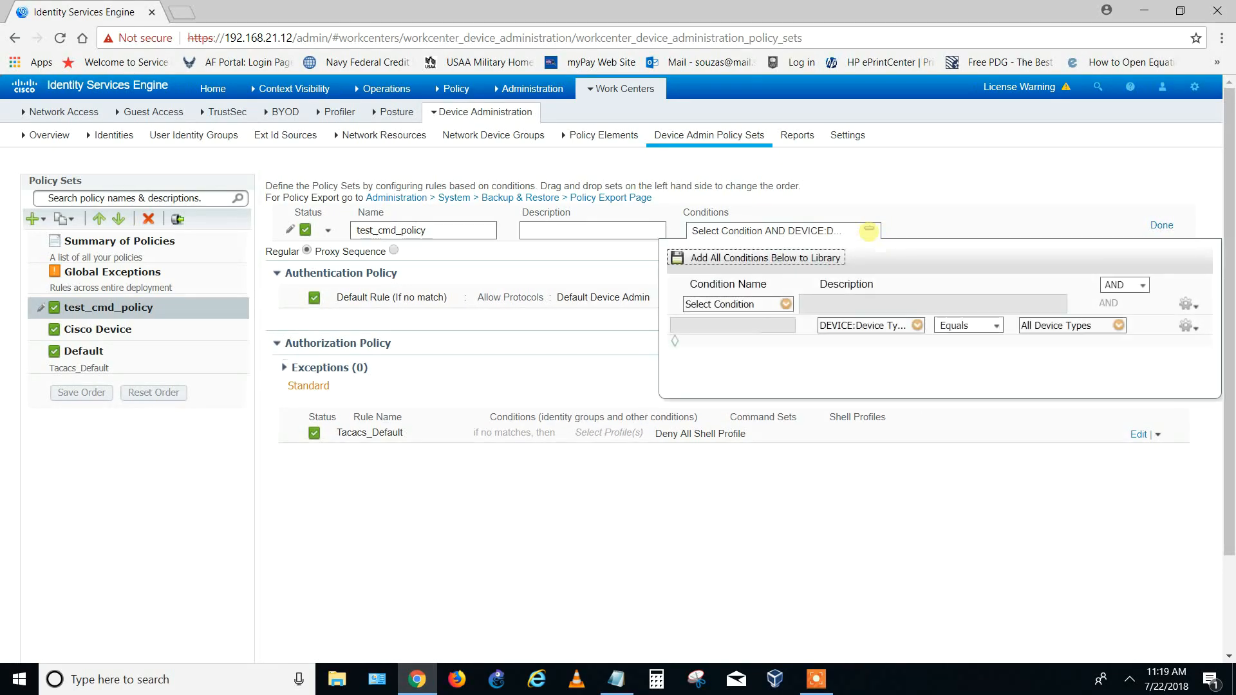
left_click(1195, 307)
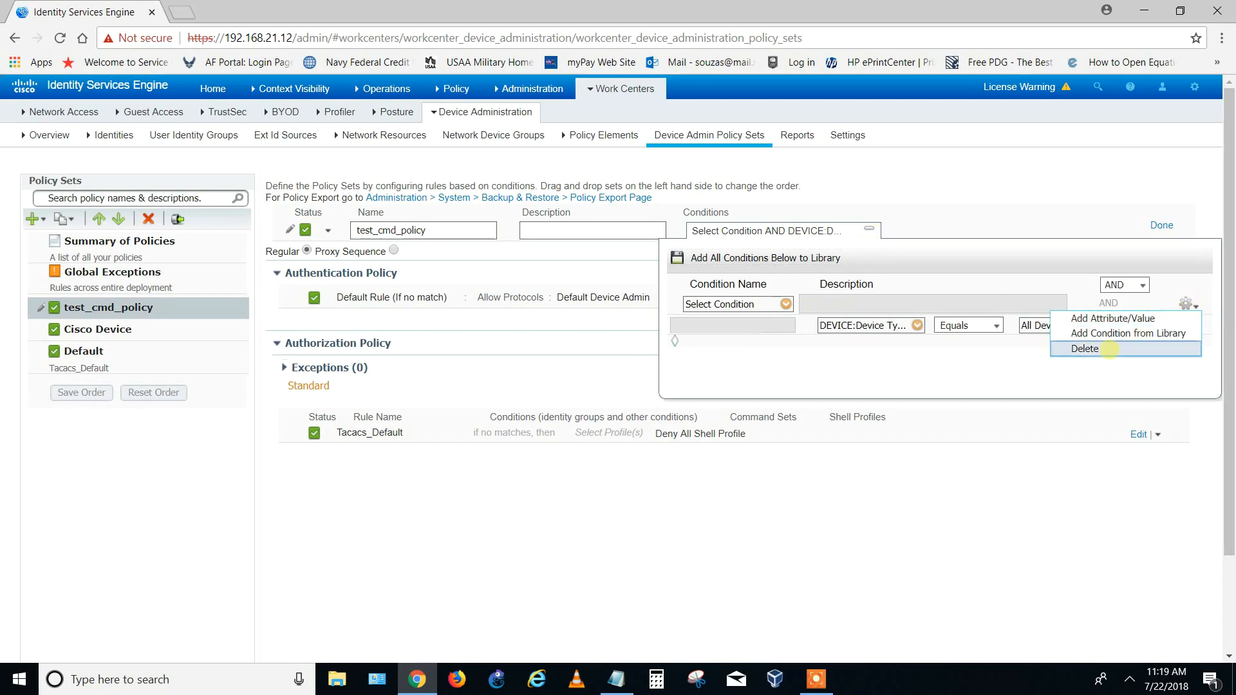
left_click(1092, 350)
left_click(745, 133)
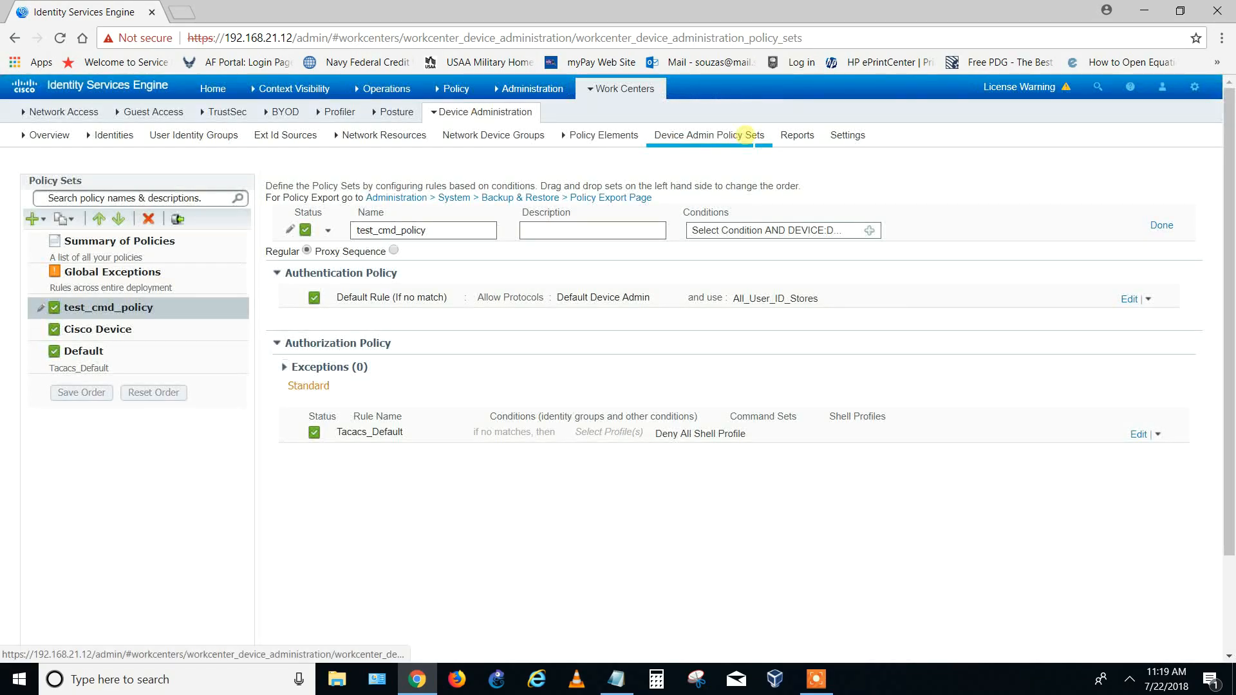
left_click(1162, 225)
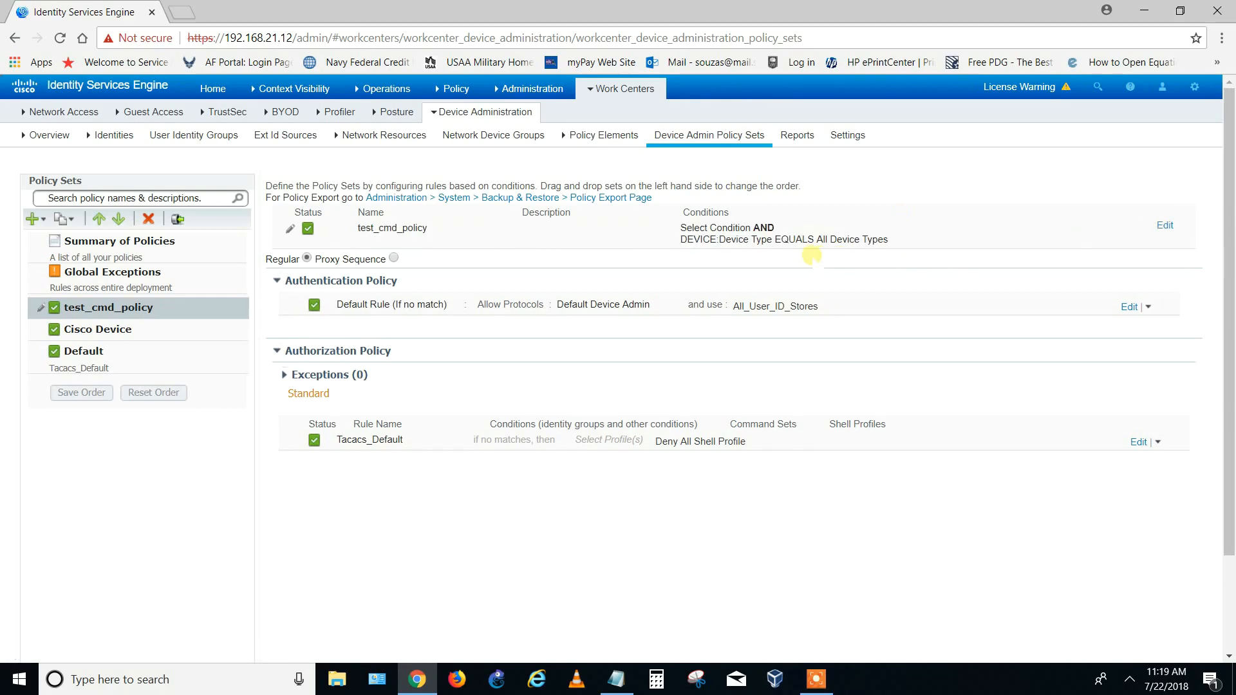
left_click(1165, 225)
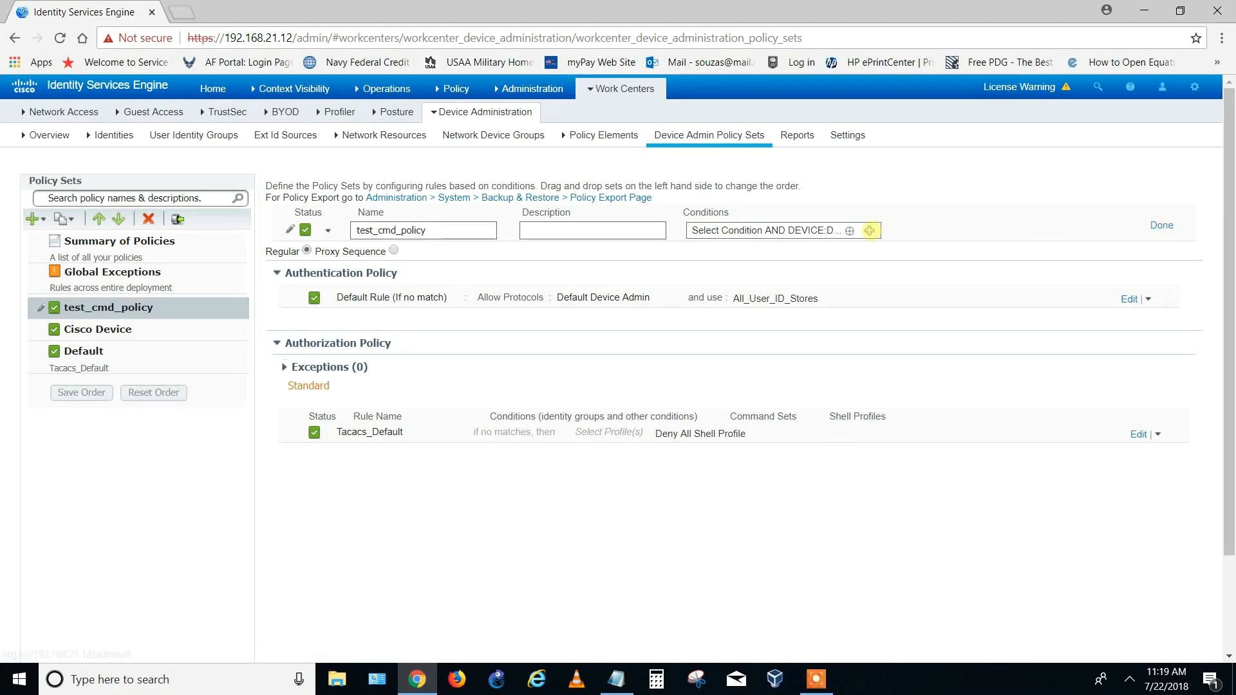
left_click(869, 230)
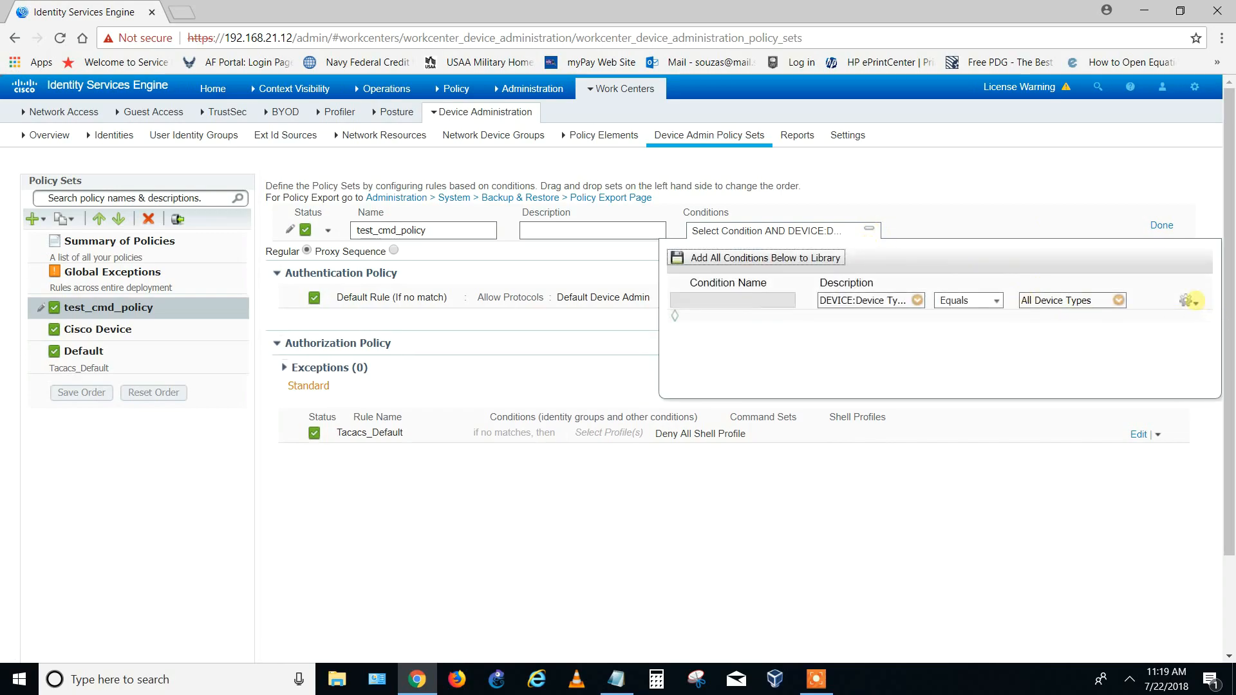
left_click(1162, 226)
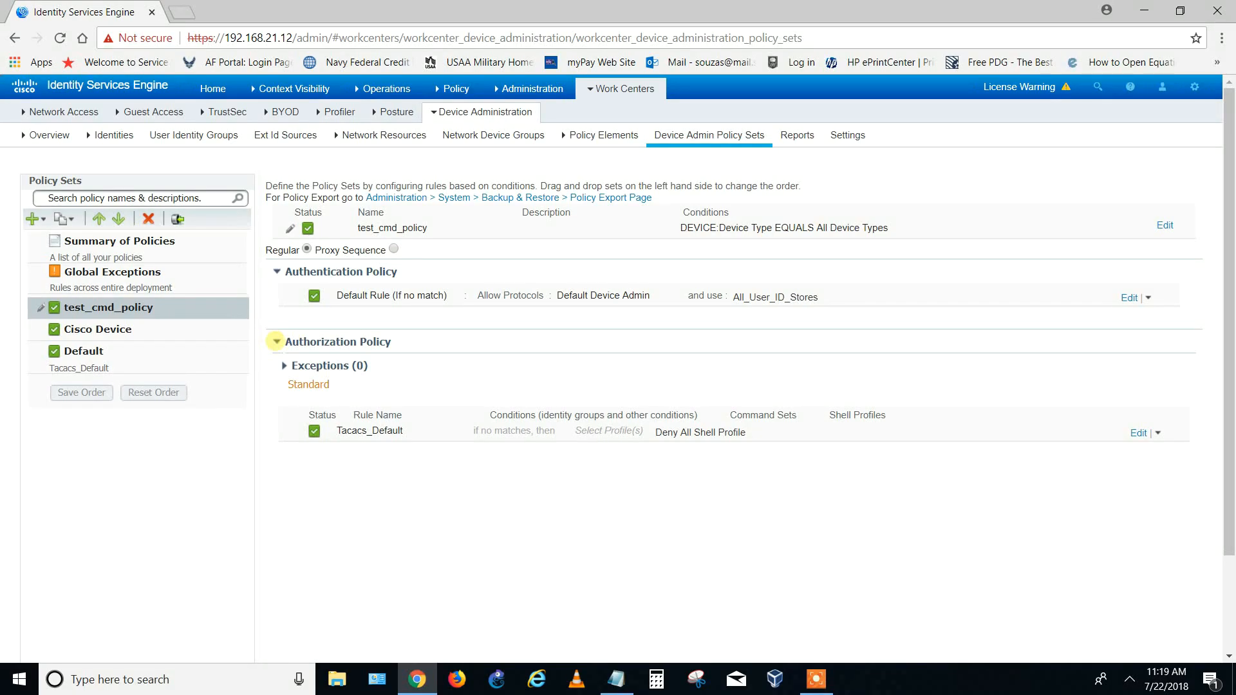
- Insert a new rule above Tacacs_Default with User Identity Groups testadmin as its condition
left_click(1158, 432)
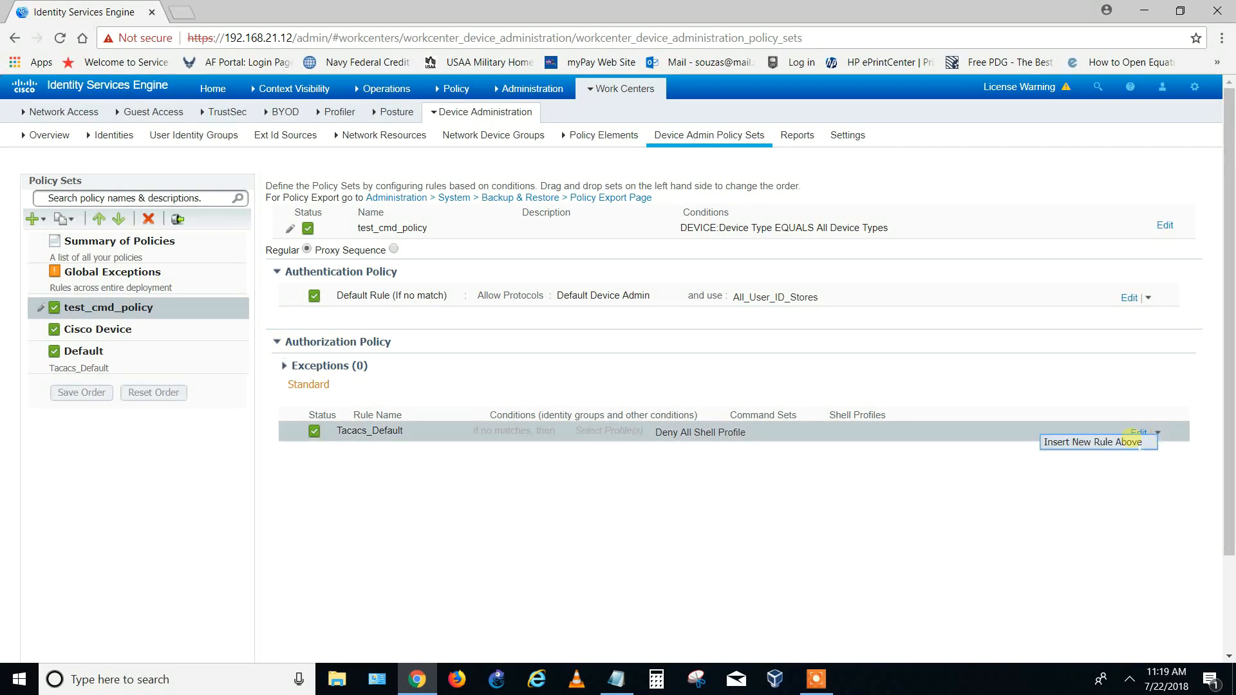
left_click(1092, 442)
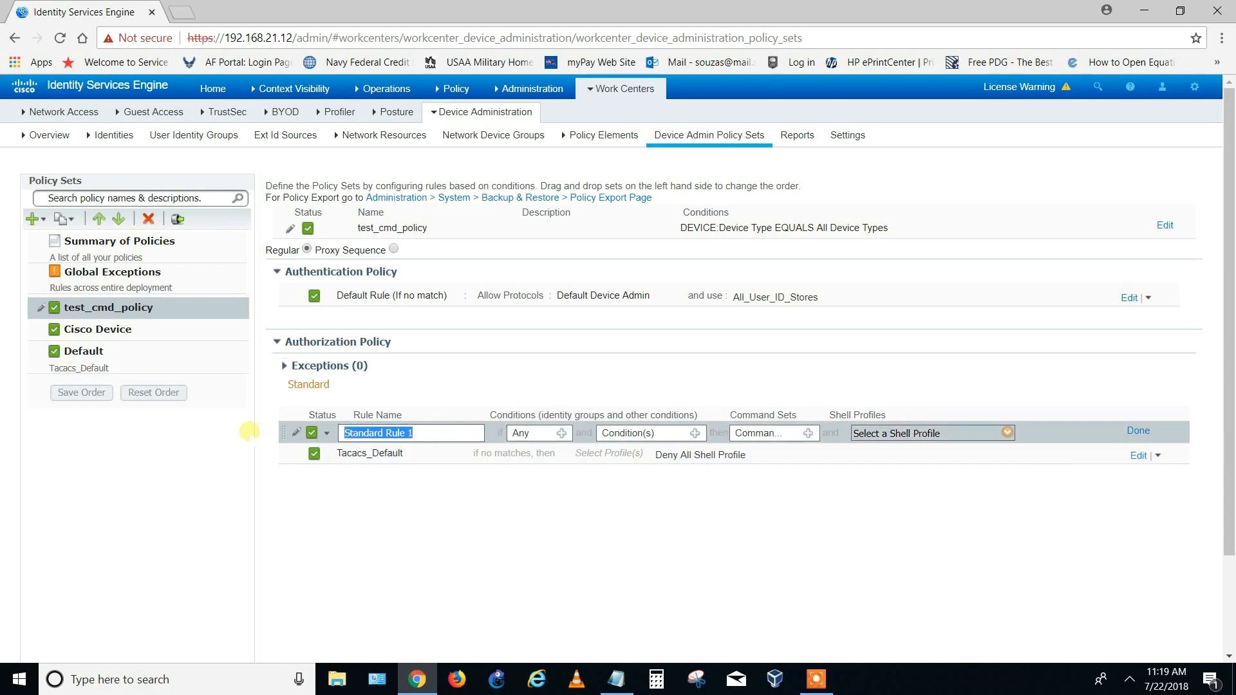
type("testcmd_")
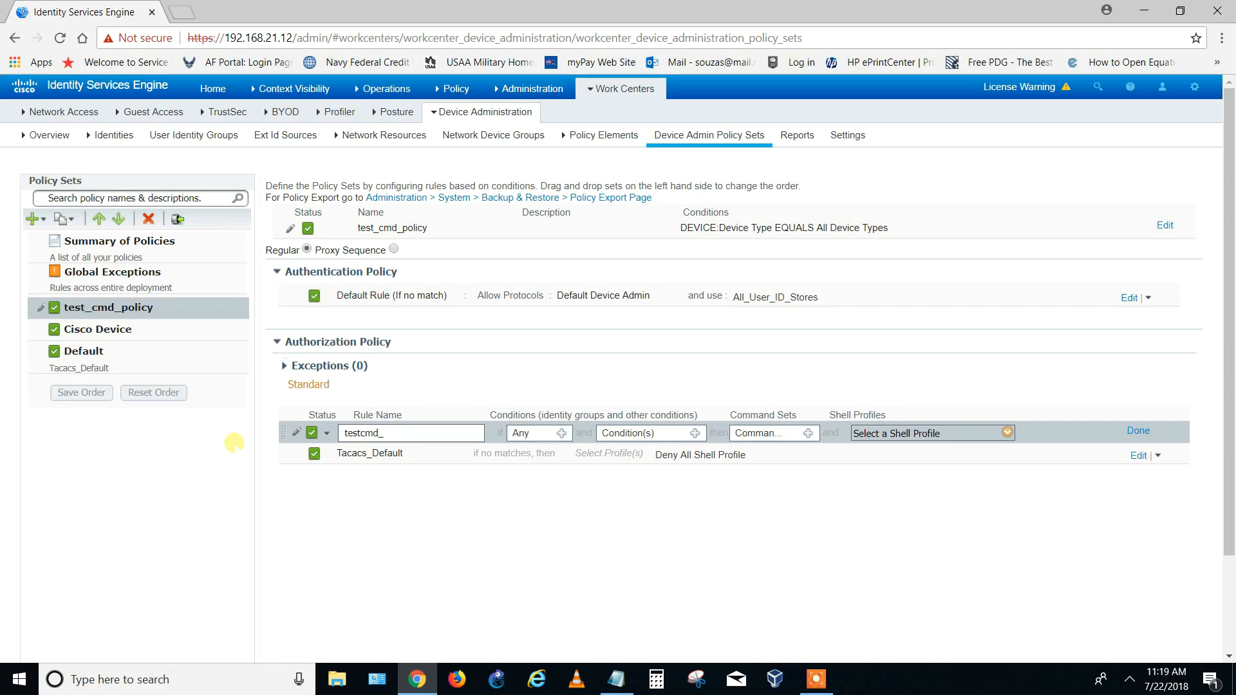
type("p")
type("policy")
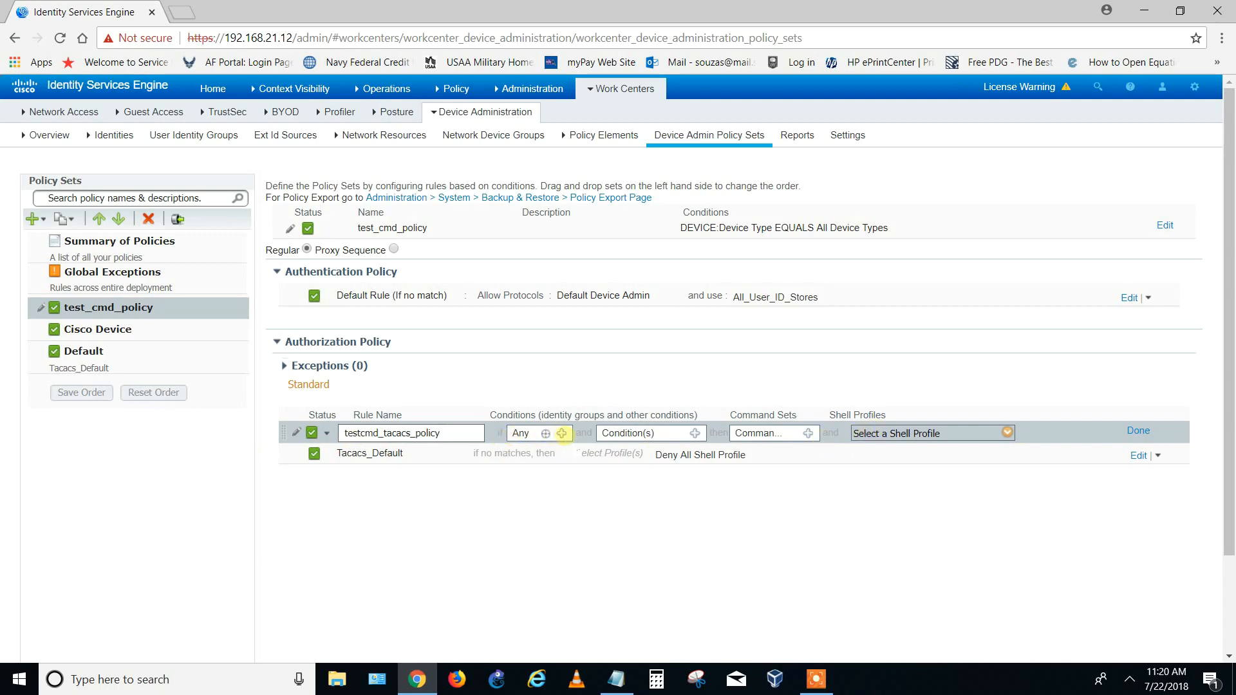
left_click(561, 433)
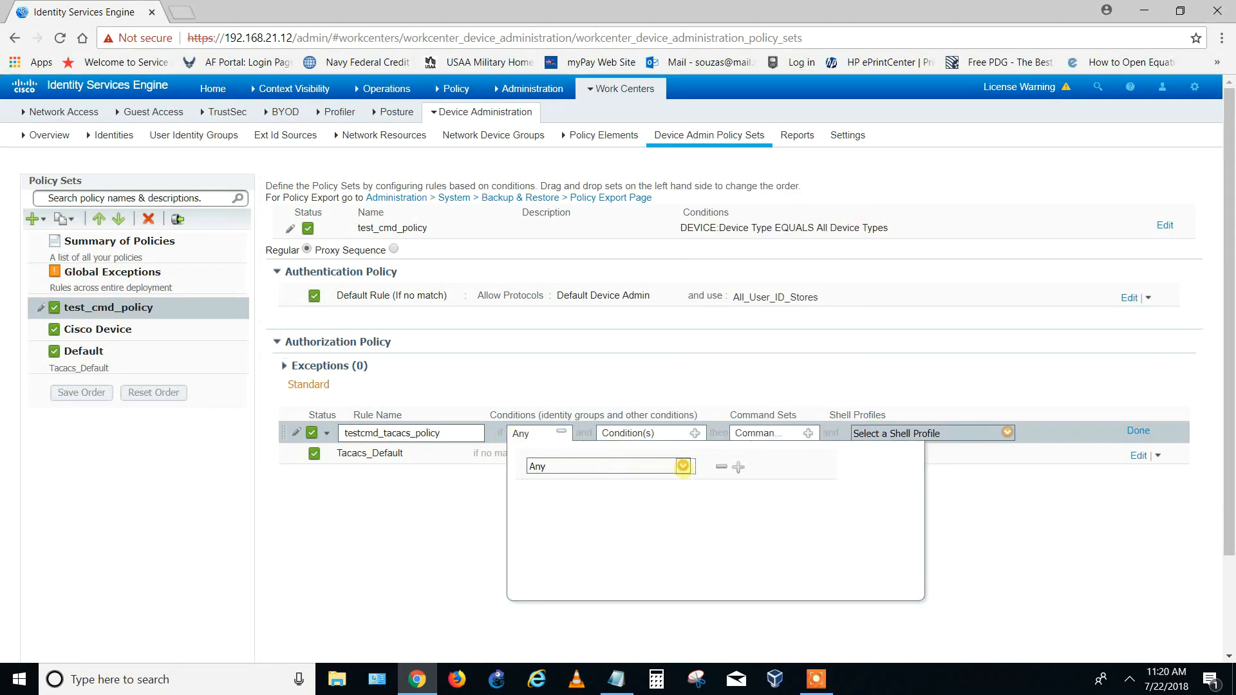
left_click(683, 467)
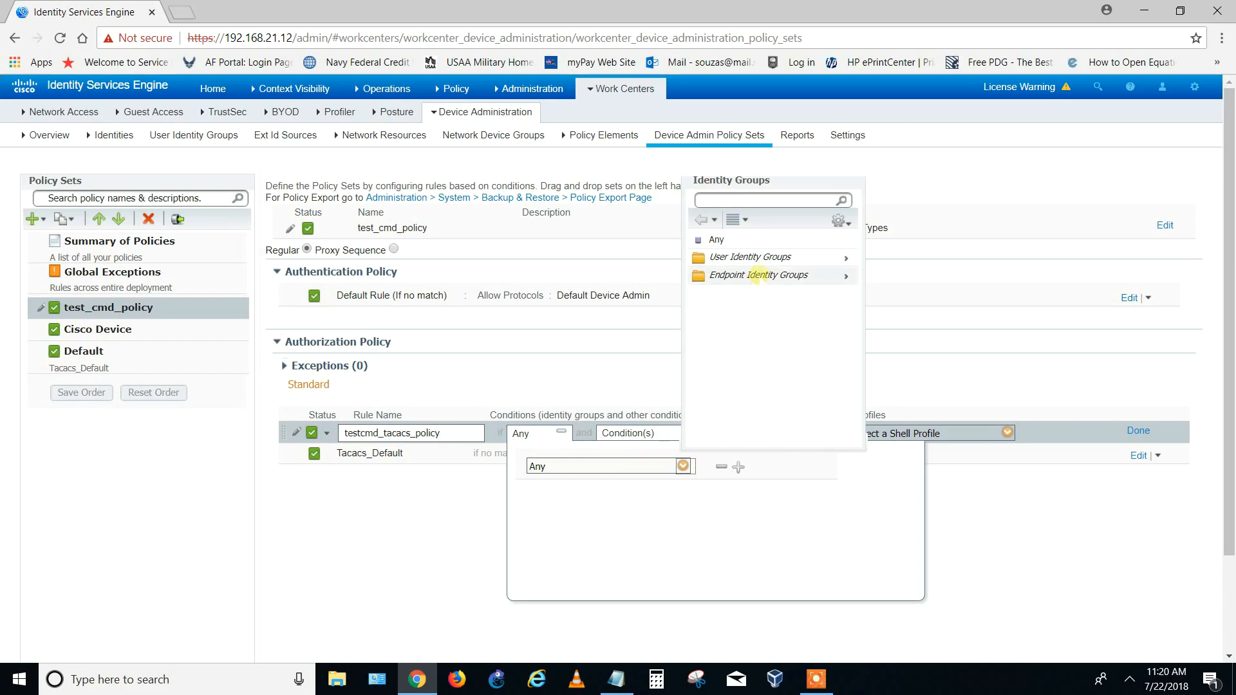
left_click(756, 276)
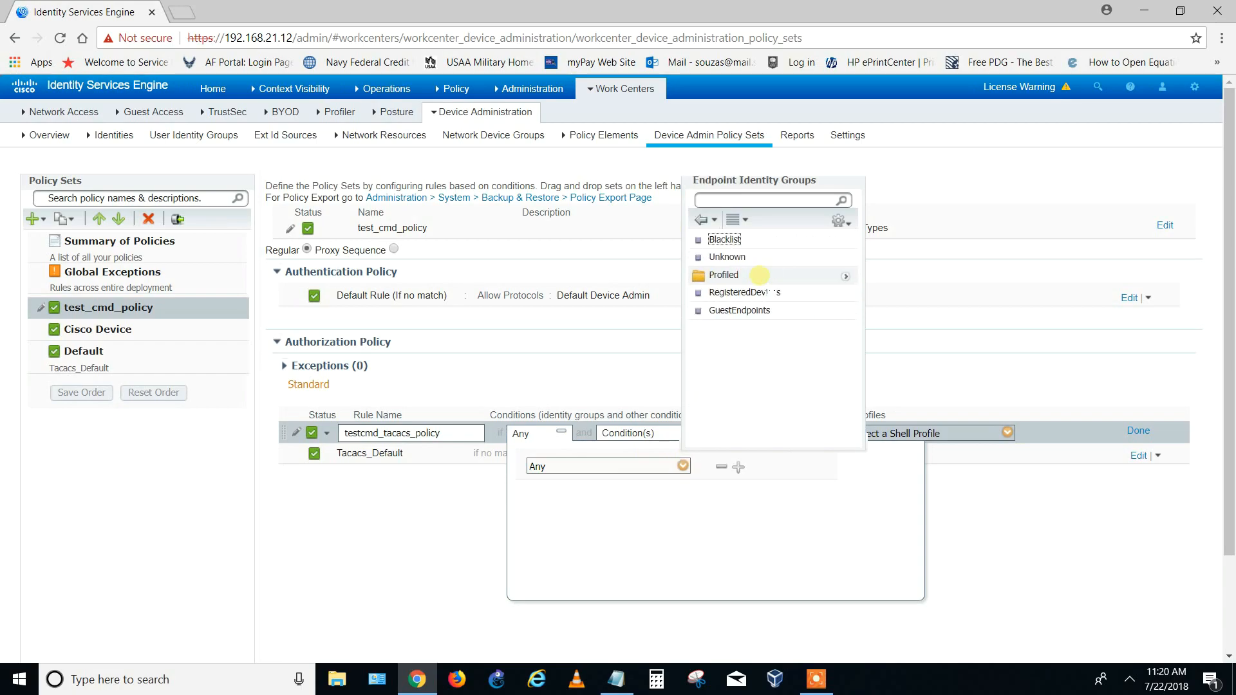
left_click(701, 221)
left_click(749, 257)
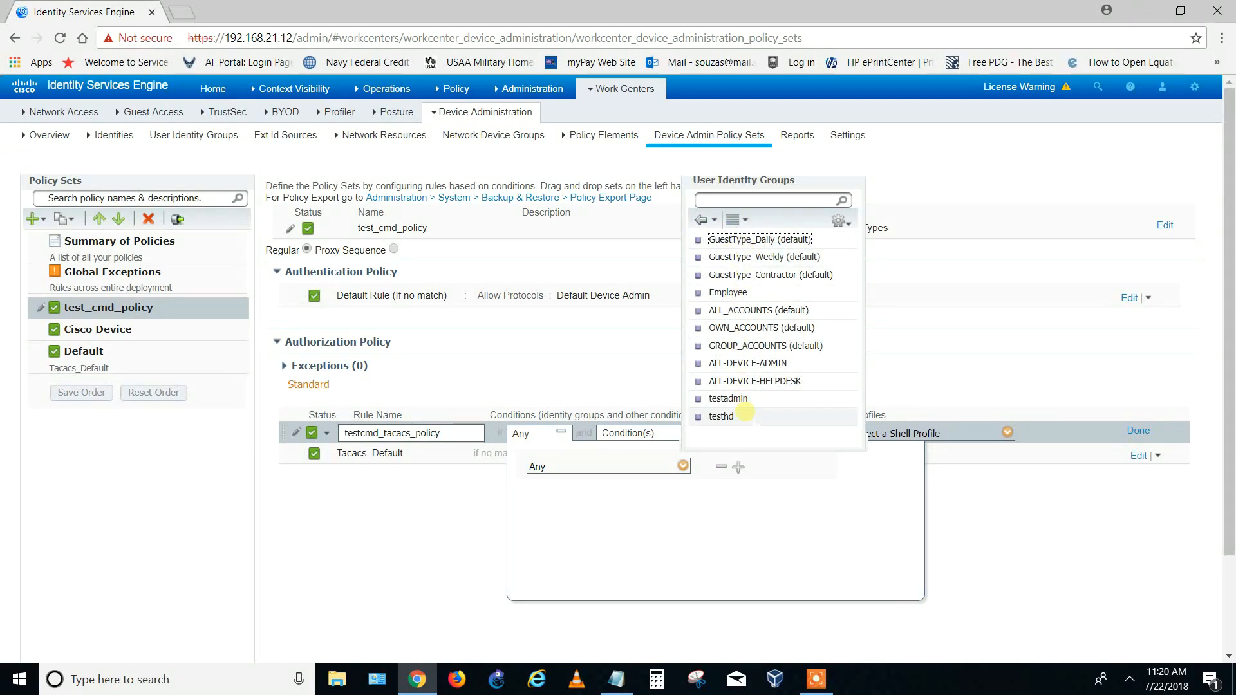
left_click(728, 397)
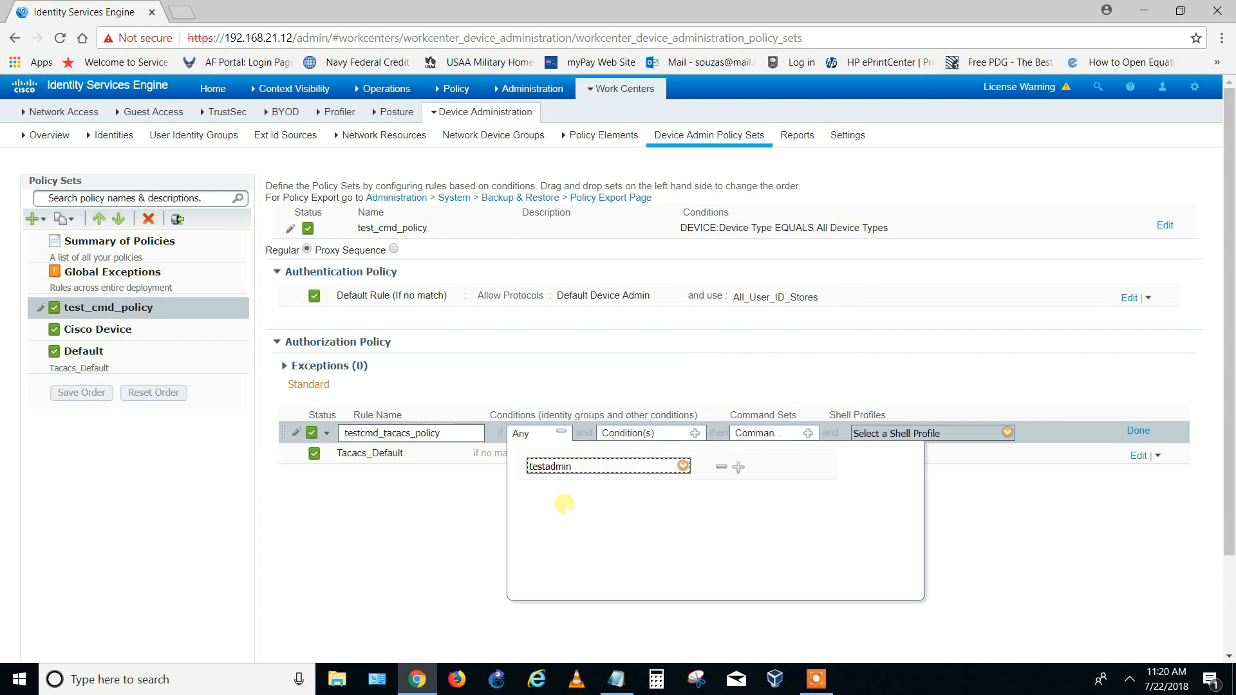
- Assign command set testuseradmin_cmd and shell profile testuseradmin_profile to the rule
left_click(454, 529)
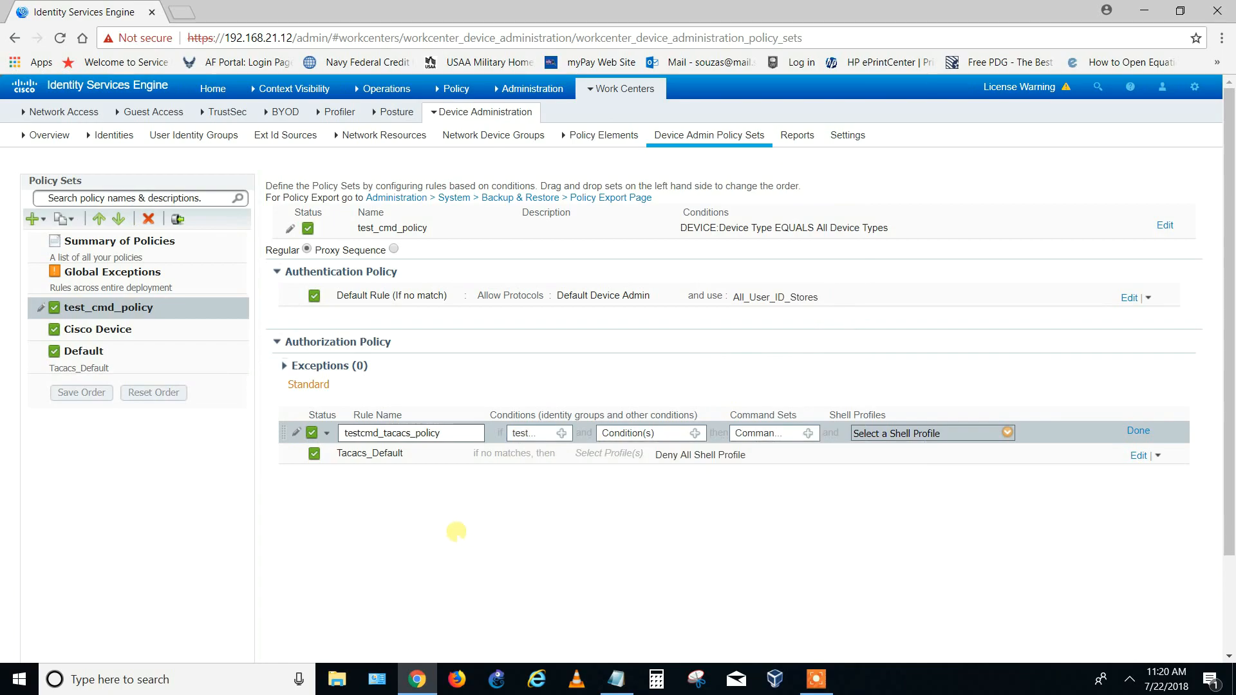
left_click(807, 432)
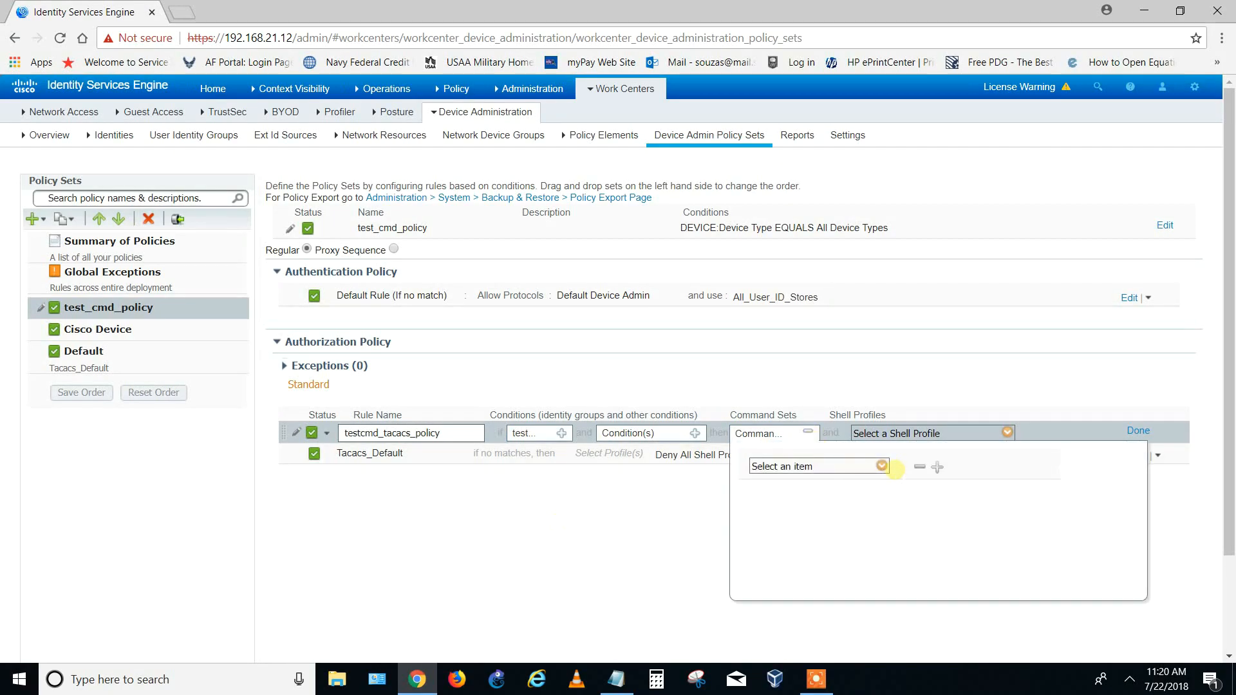
left_click(881, 466)
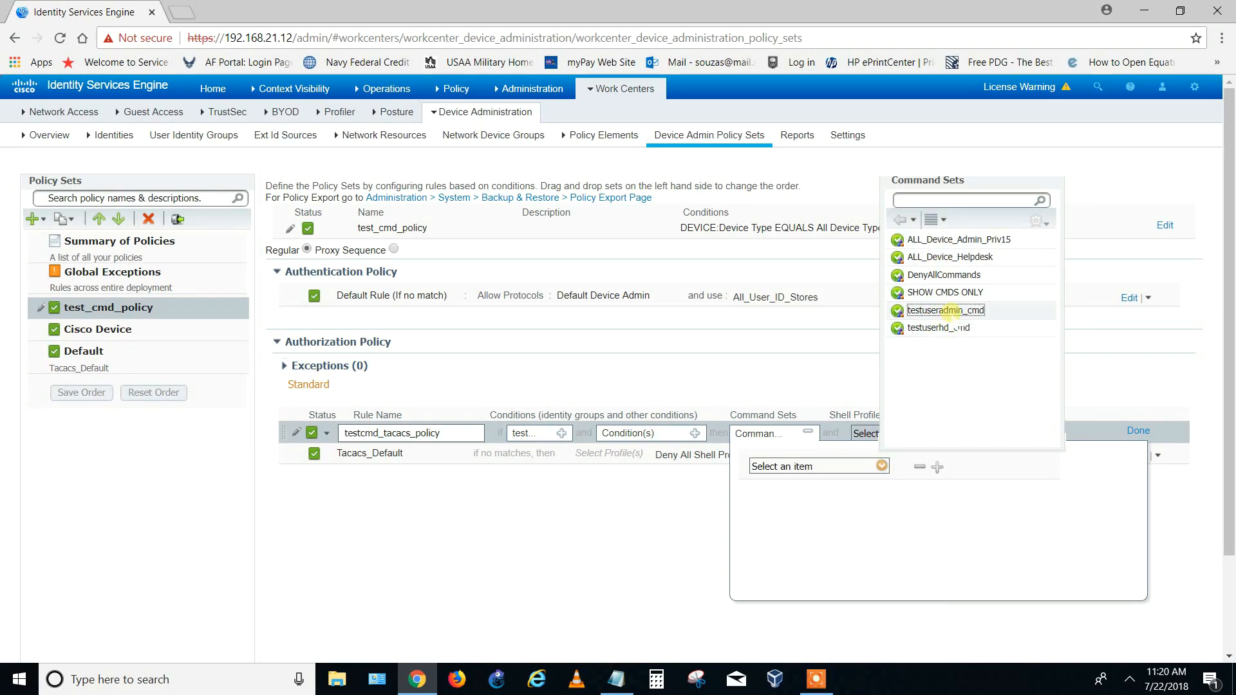
left_click(945, 311)
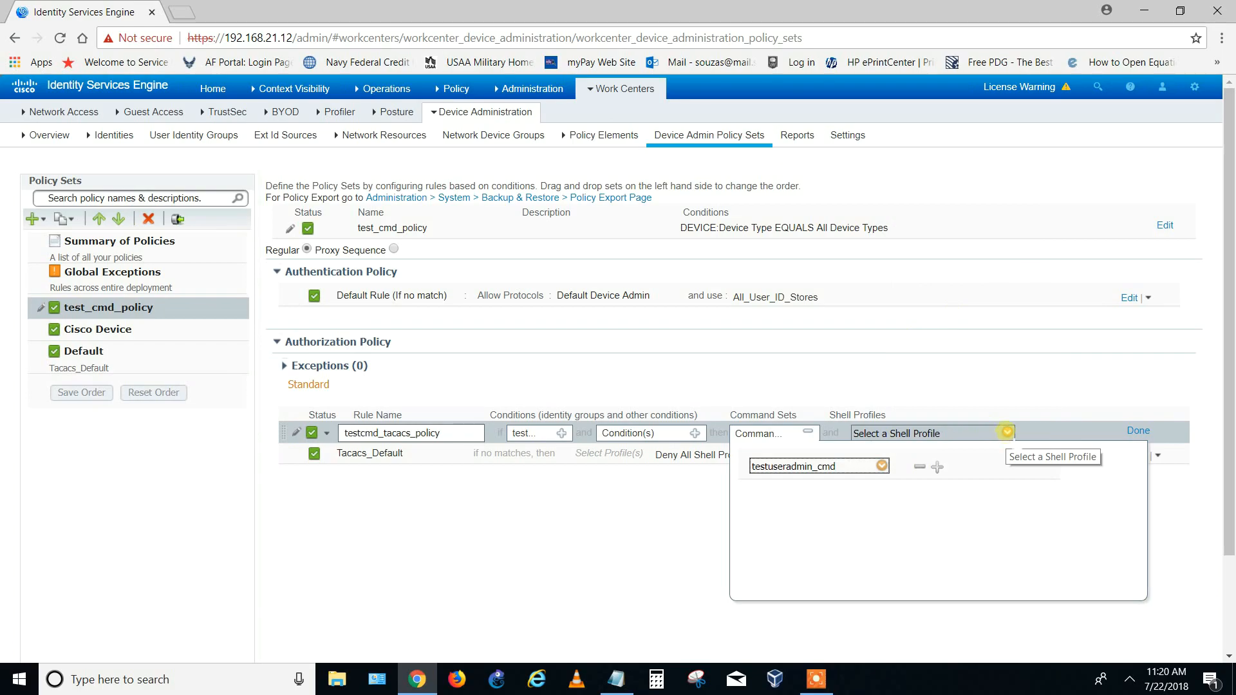
left_click(1008, 432)
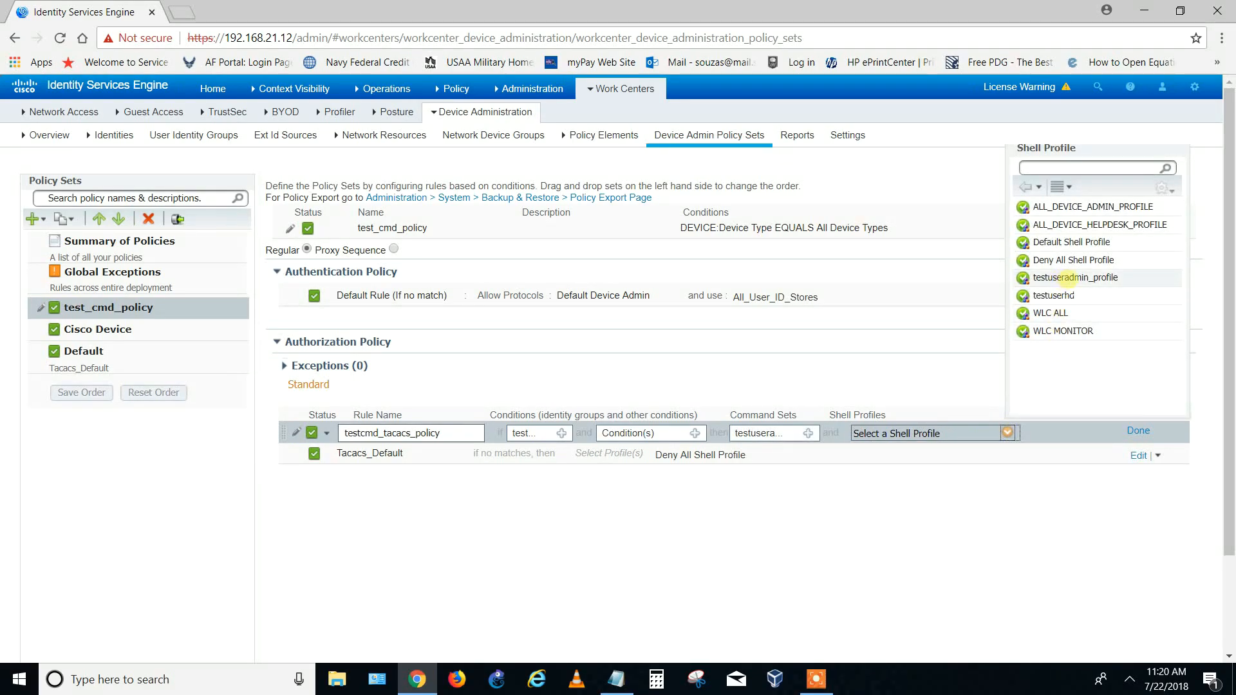
left_click(1069, 278)
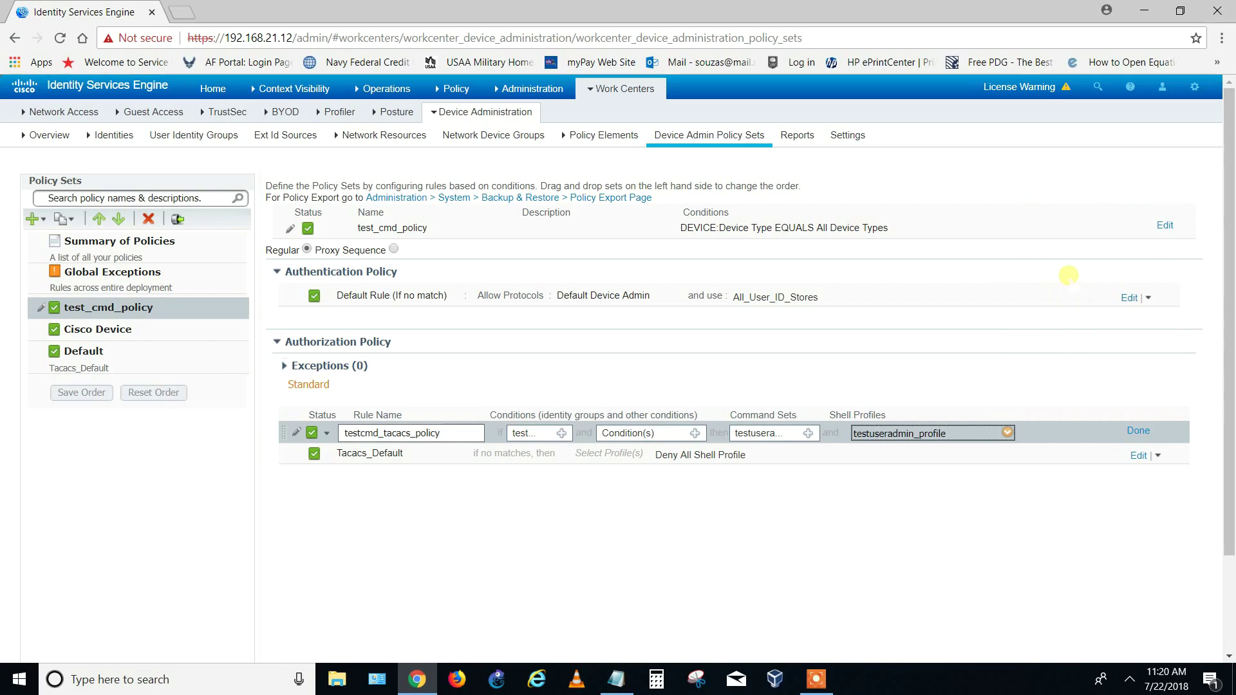
- Insert rule testcmd_tacacs_policy_hd below the admin rule with identity group testhd as condition
left_click(1138, 431)
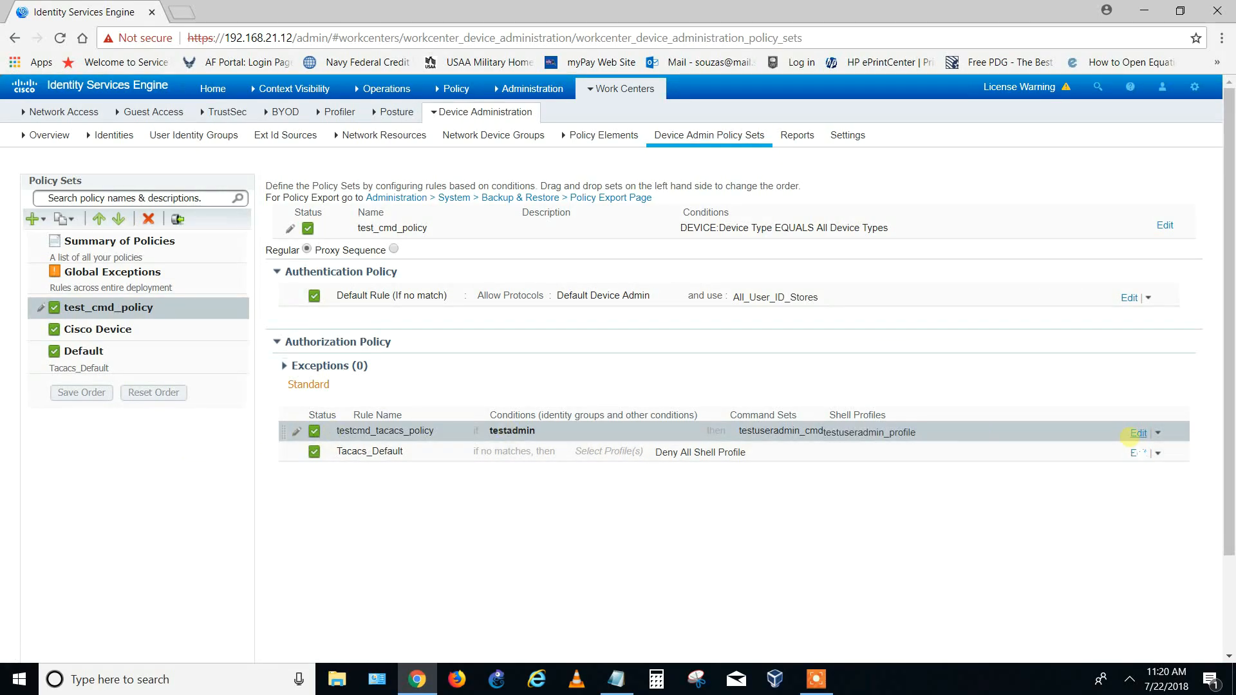
left_click(1158, 433)
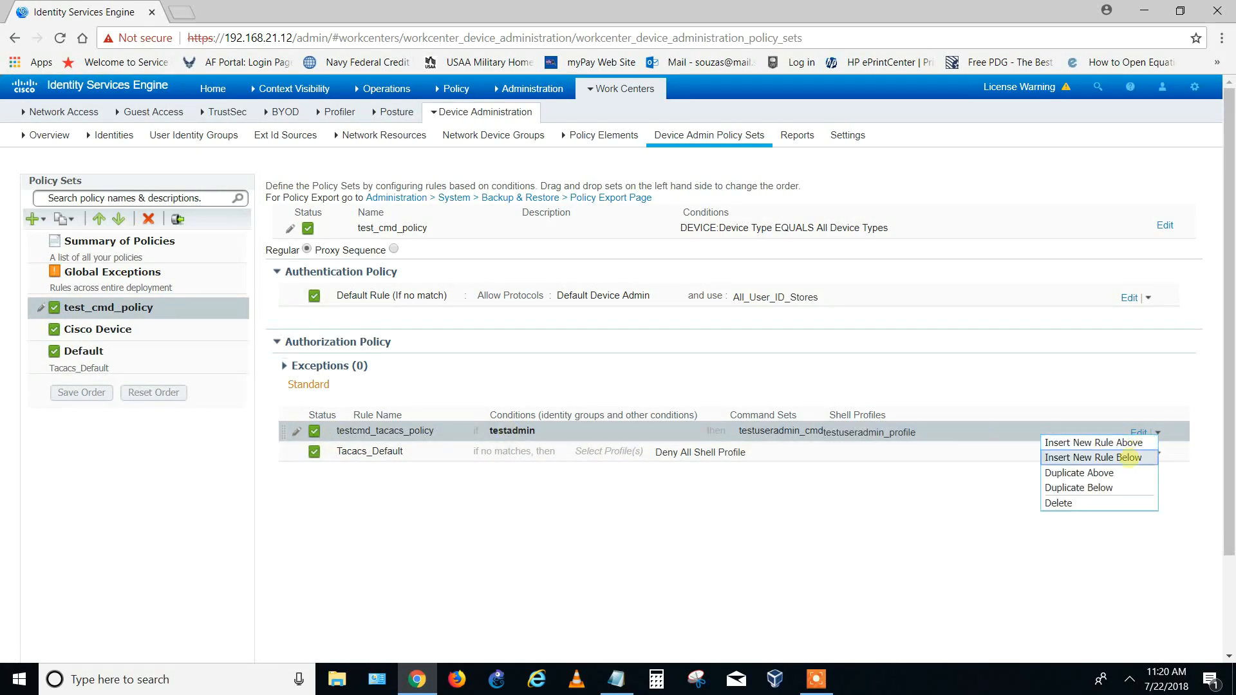
left_click(1092, 458)
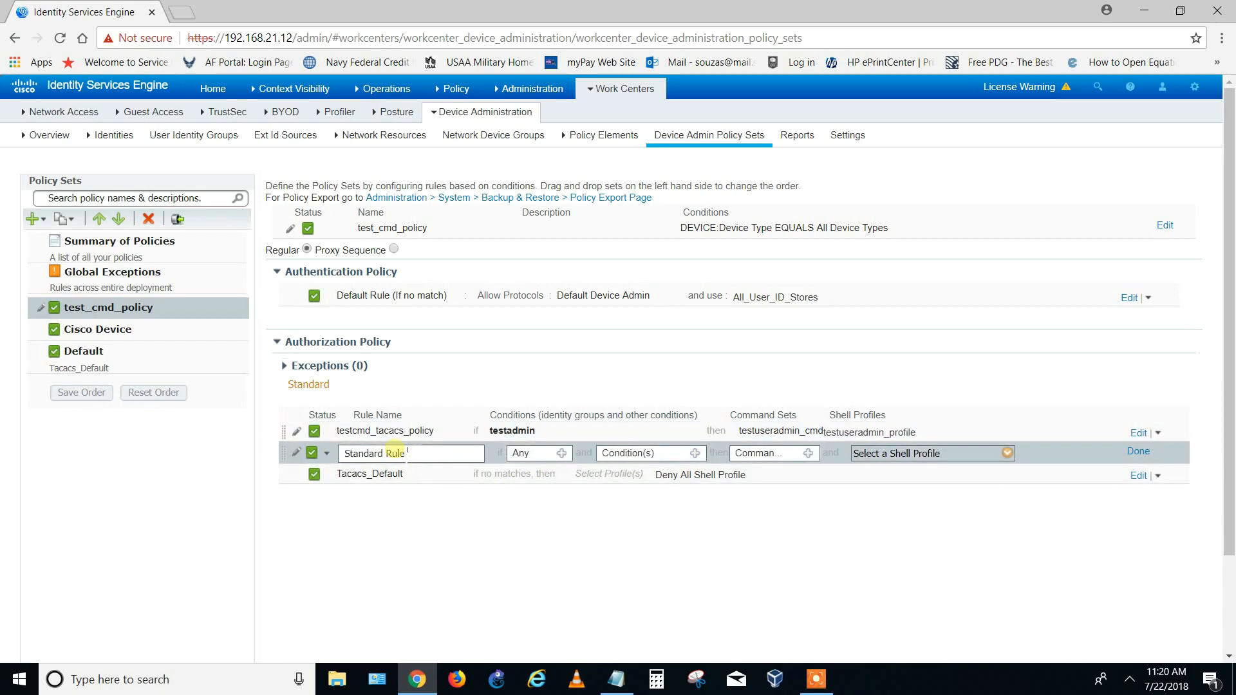
key("ctrl+a")
key("BackSpace")
type("tac")
type("_h")
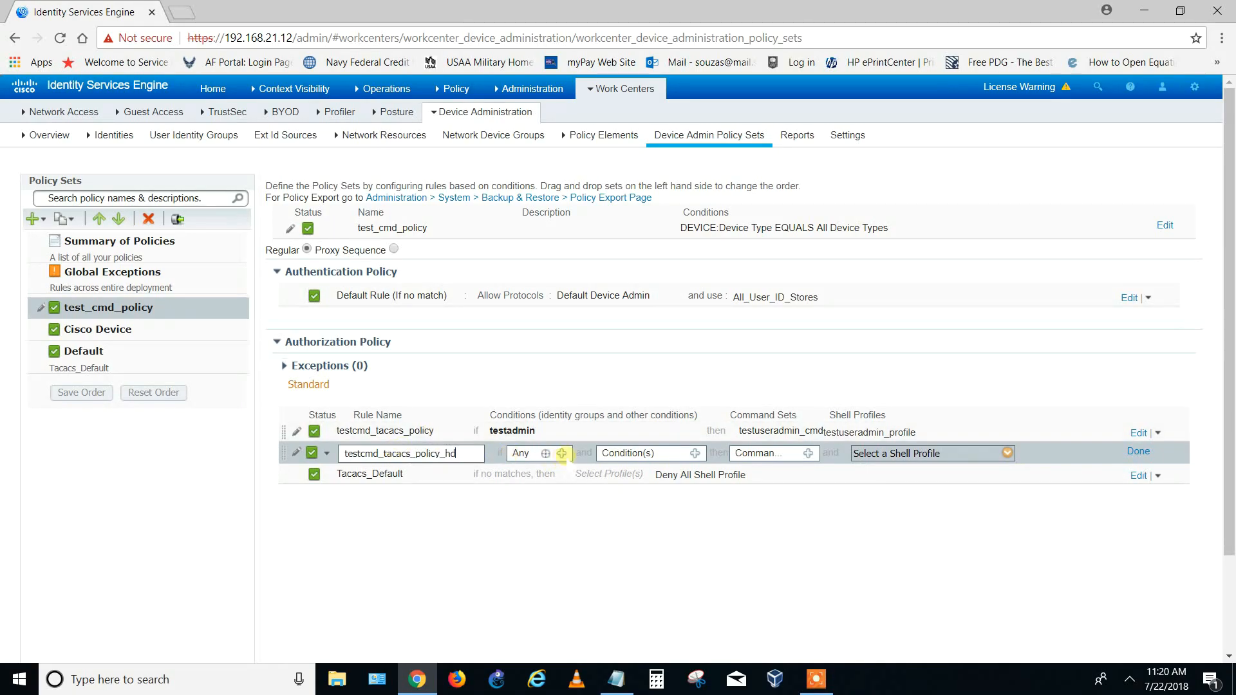
left_click(561, 453)
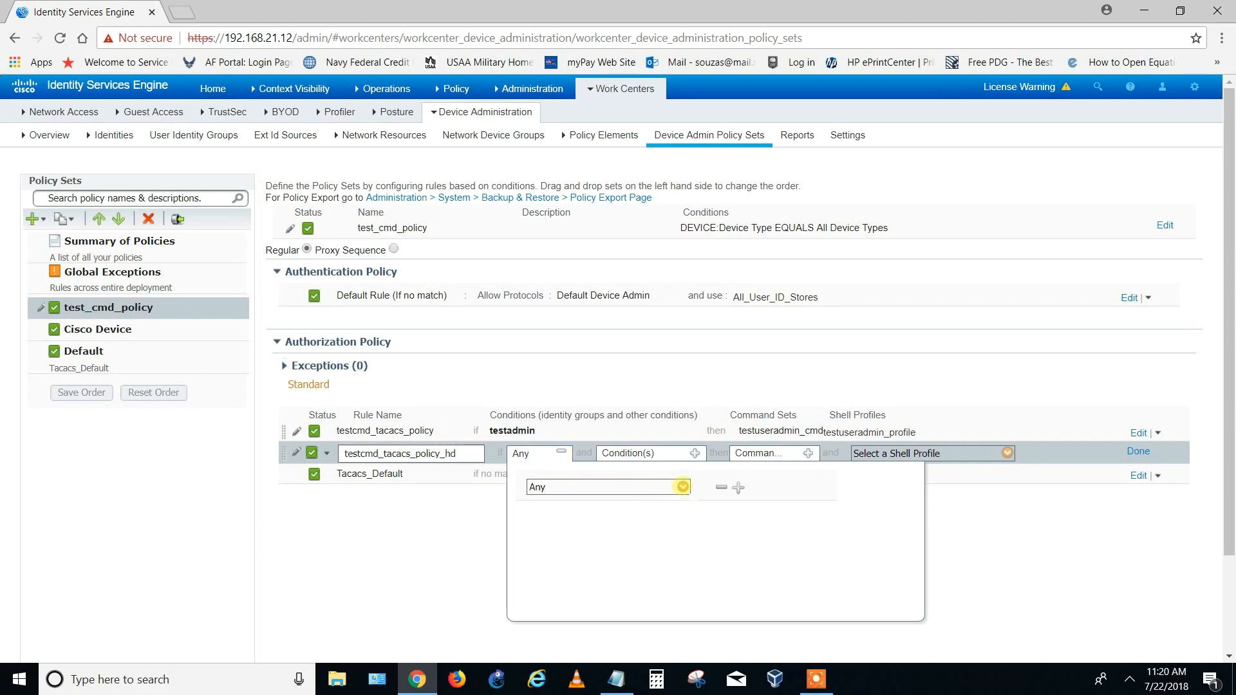
left_click(682, 487)
left_click(750, 278)
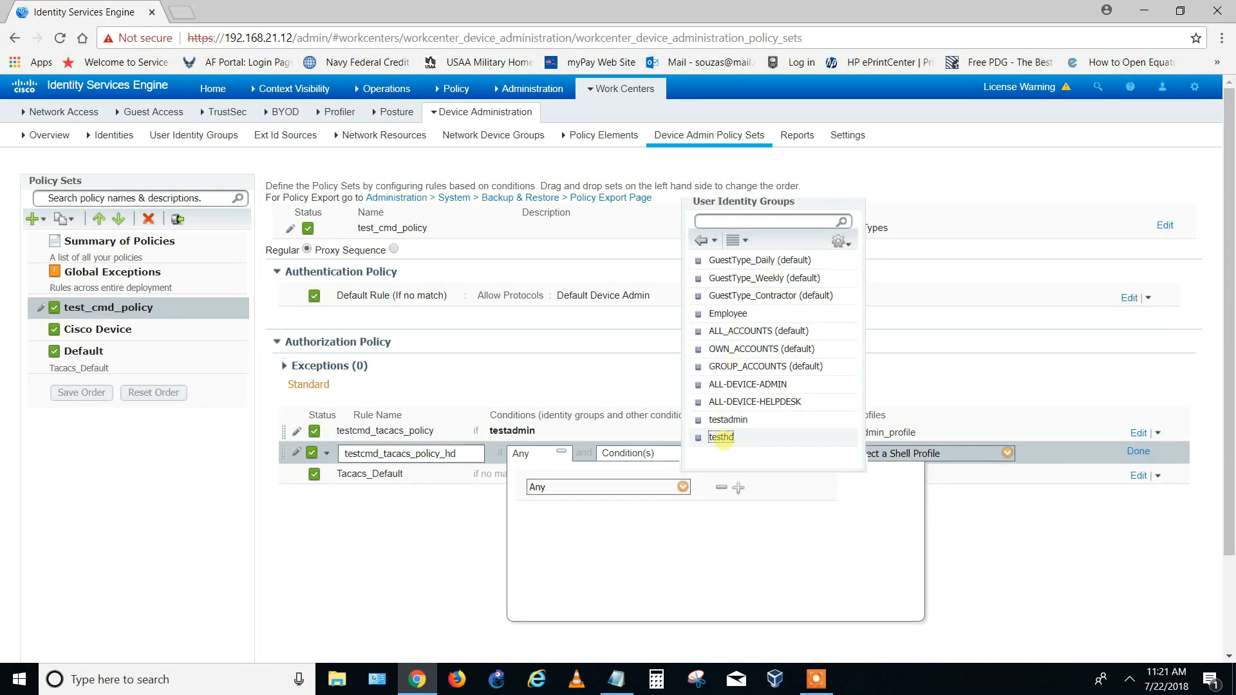
left_click(722, 437)
- Assign command set testuserhd_cmd and shell profile testuserhd, then submit the policy set
left_click(808, 453)
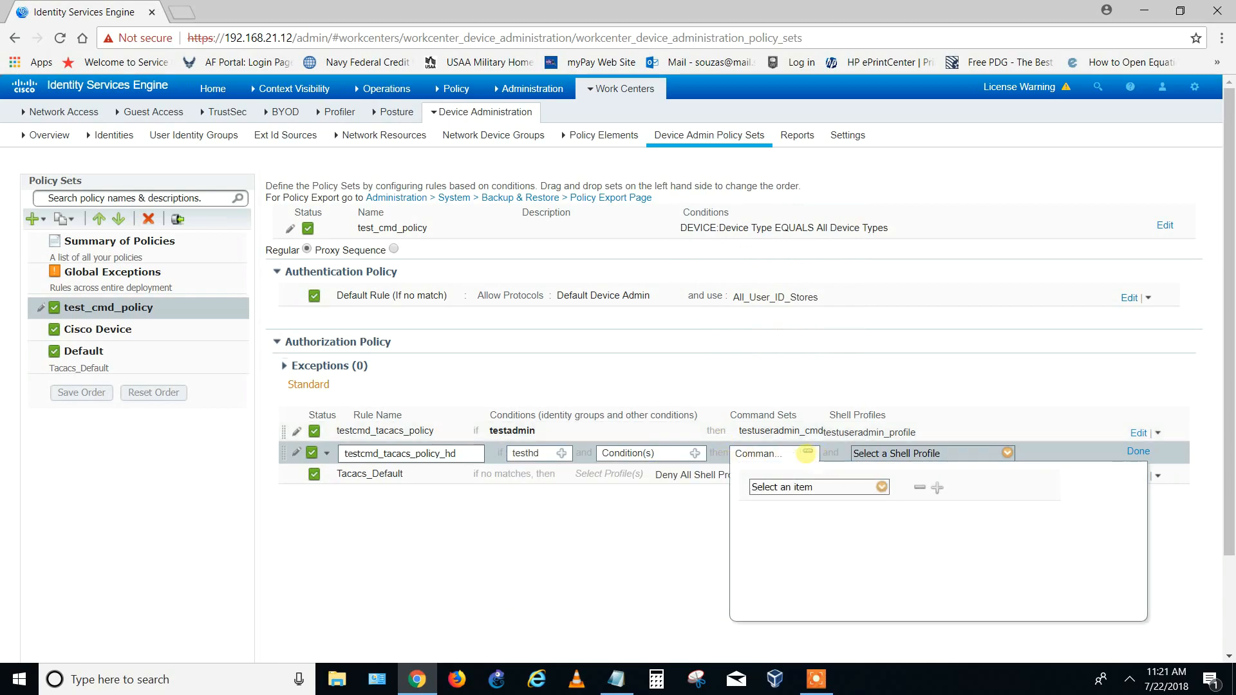
left_click(881, 486)
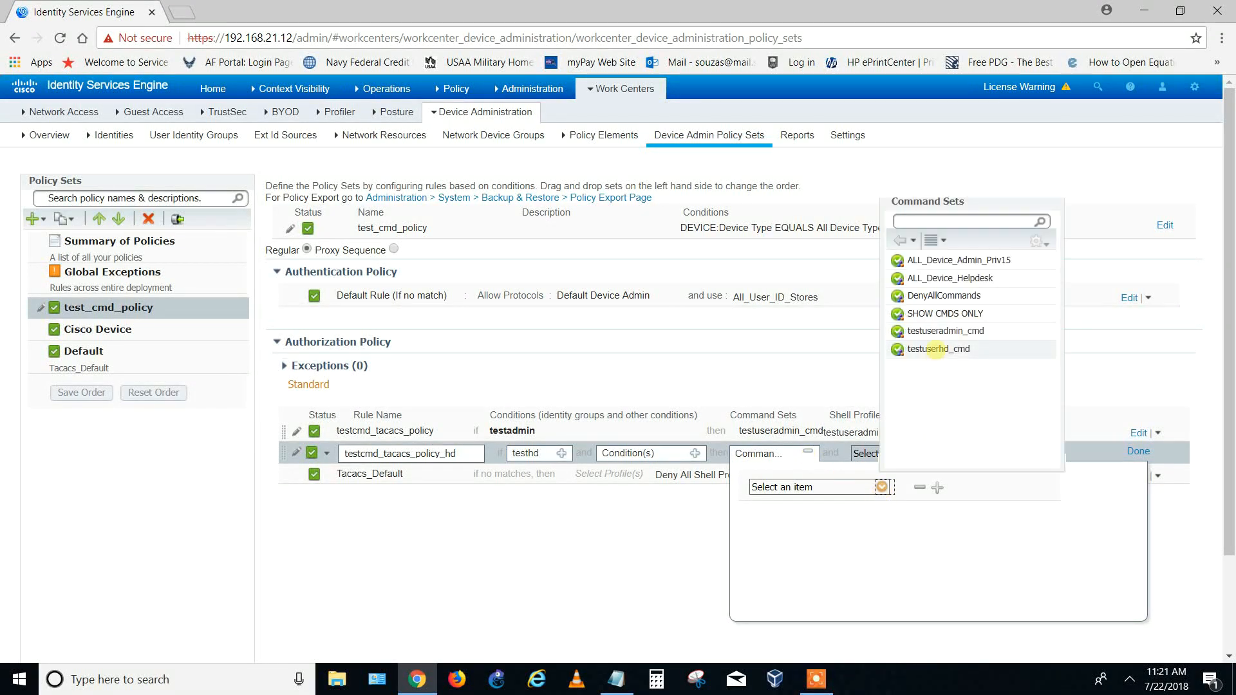
left_click(939, 349)
left_click(1007, 453)
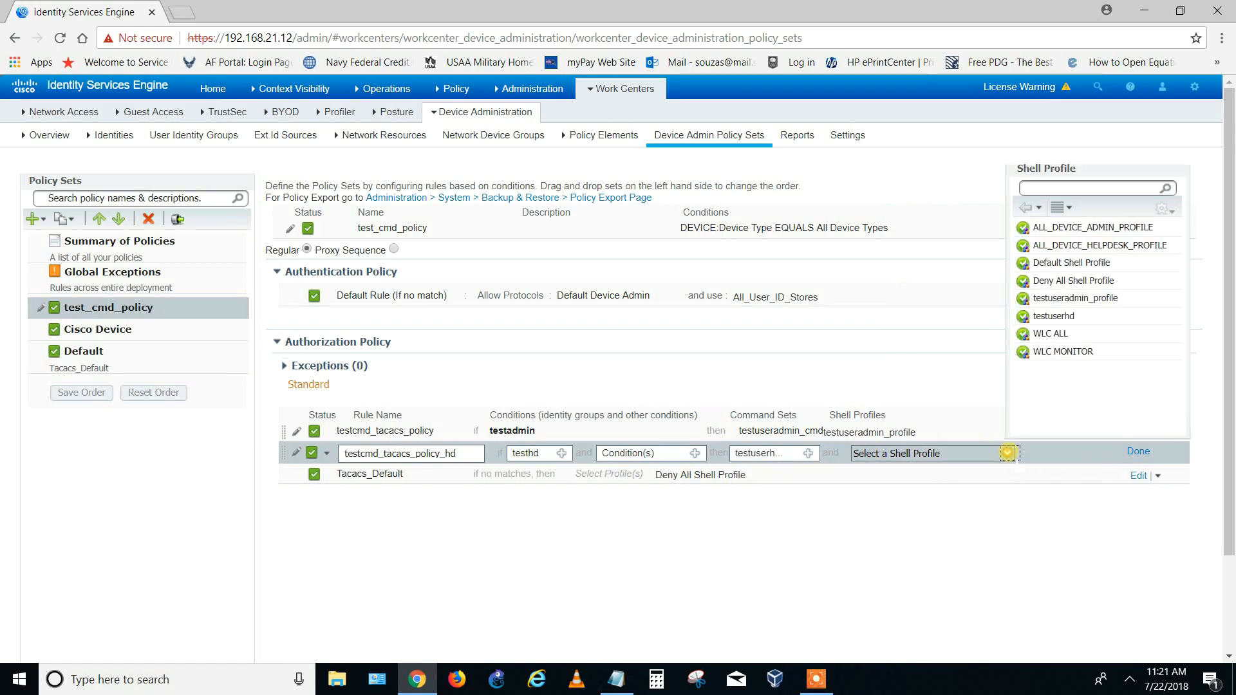
left_click(1053, 317)
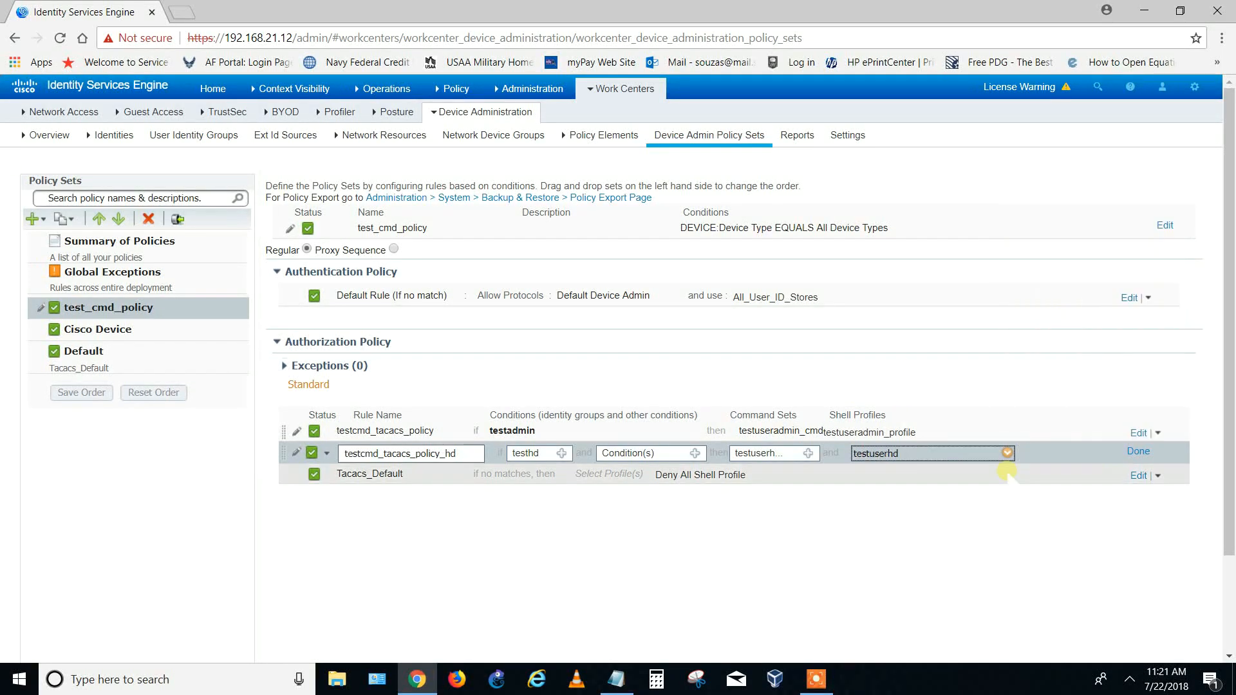
left_click(1139, 451)
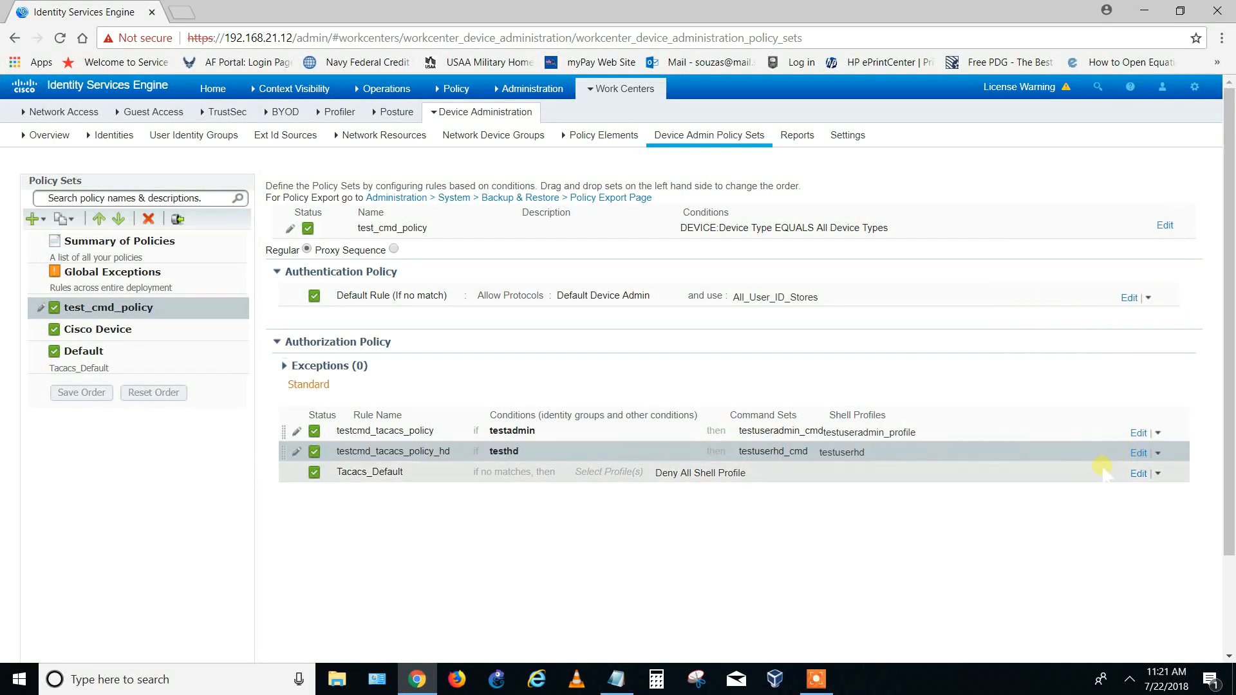
scroll(541, 580, "down", 3)
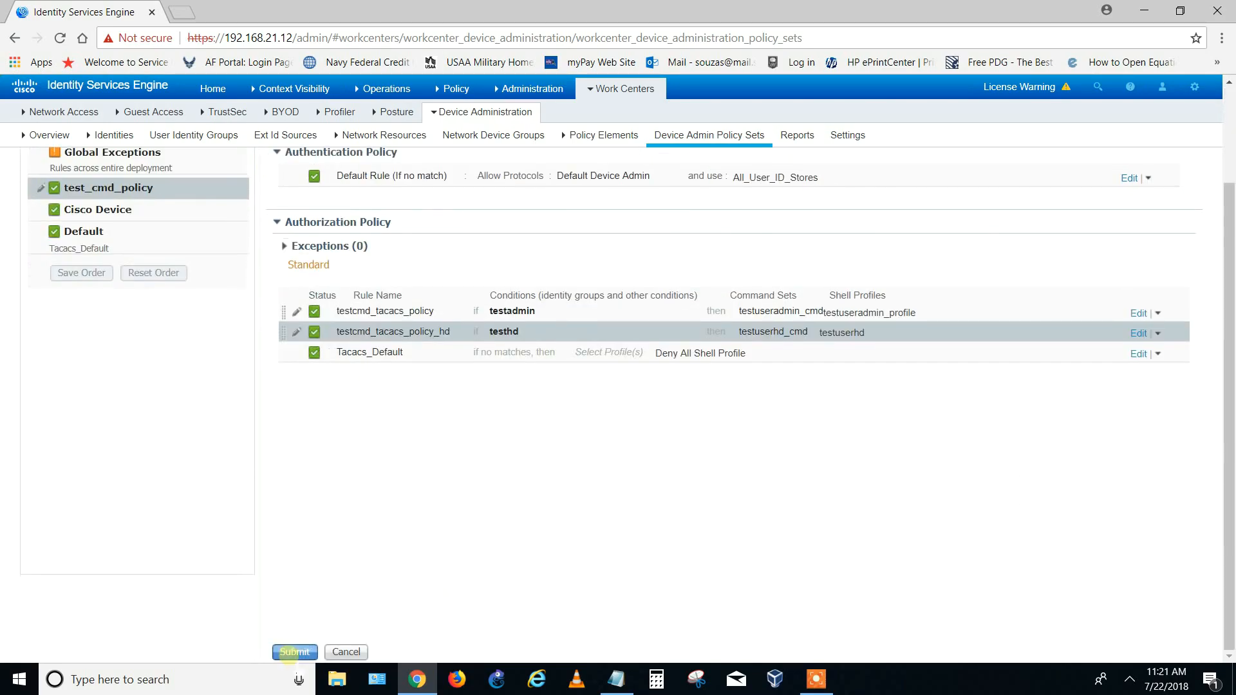
left_click(293, 653)
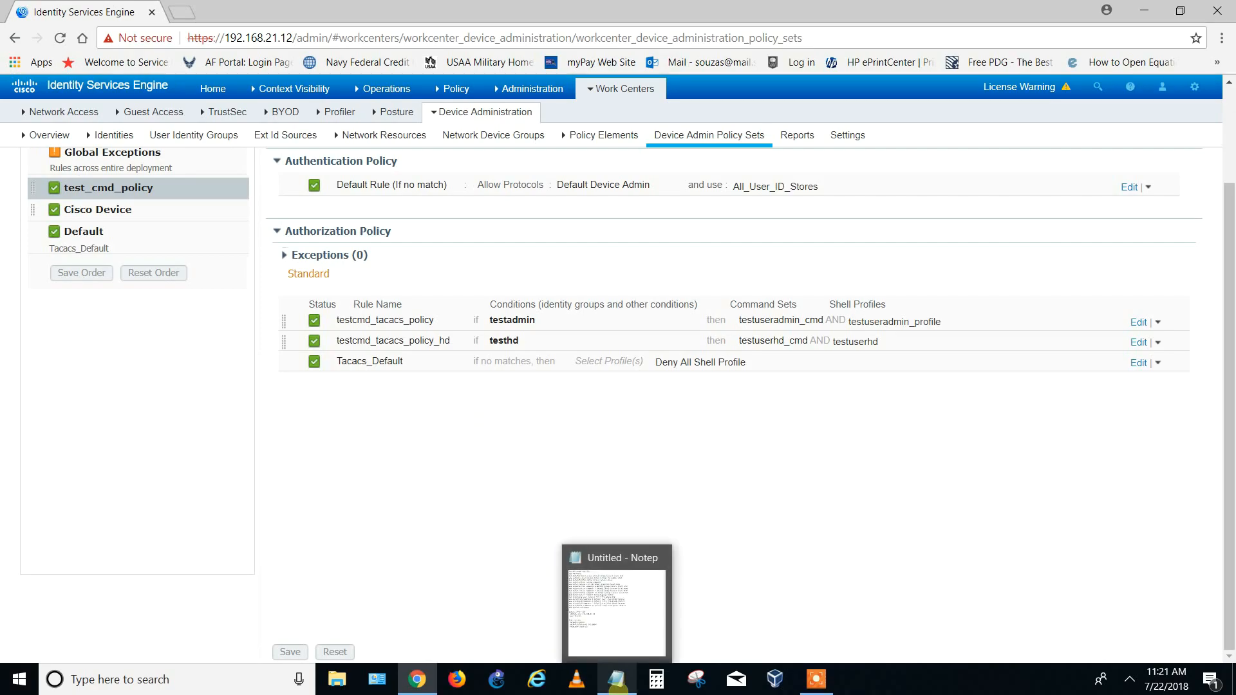
- Bring up the Notepad config and review the tacacs server ISE block with its address and key
left_click(616, 679)
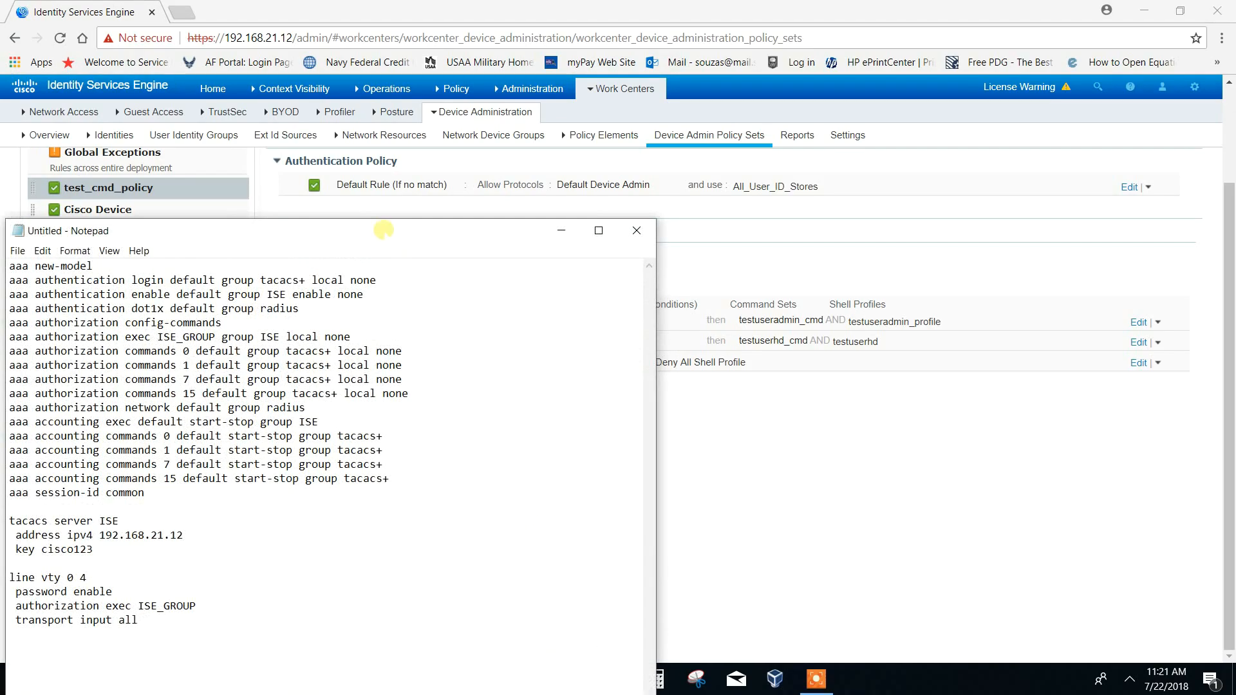
mouse_move(386, 226)
left_mouse_down()
mouse_move(693, 120)
mouse_move(764, 43)
left_mouse_up()
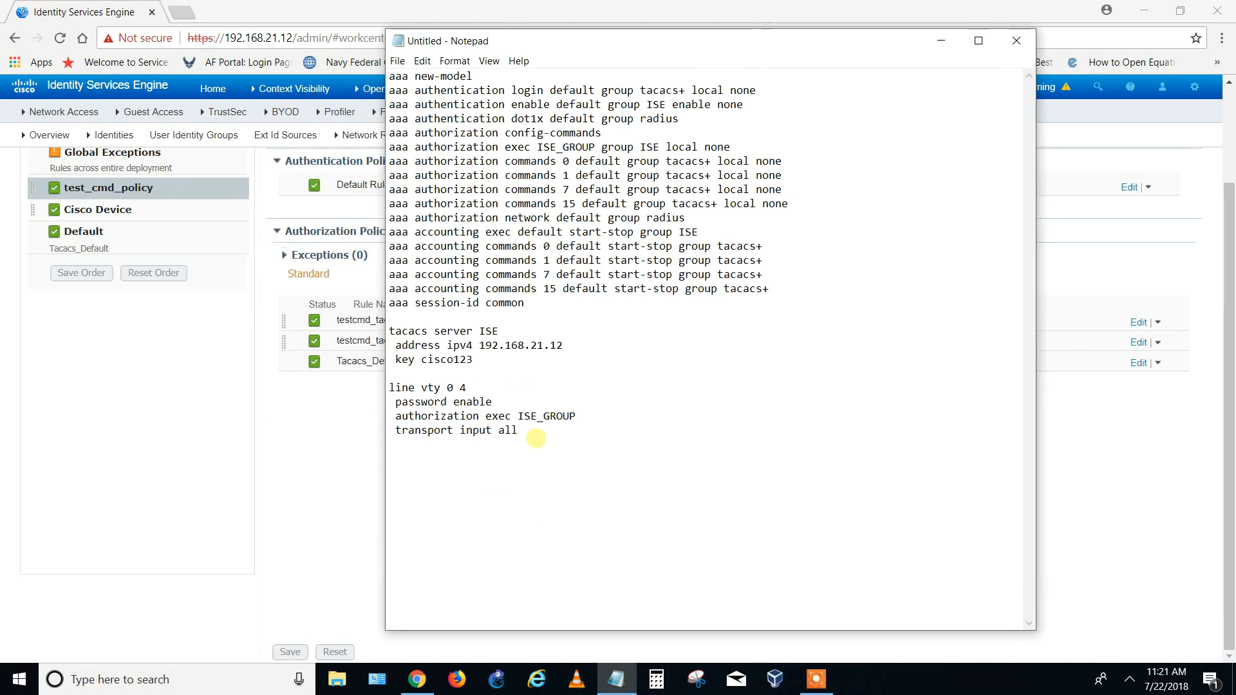
mouse_move(522, 432)
left_mouse_down()
mouse_move(461, 422)
mouse_move(390, 78)
left_mouse_up()
left_click(715, 465)
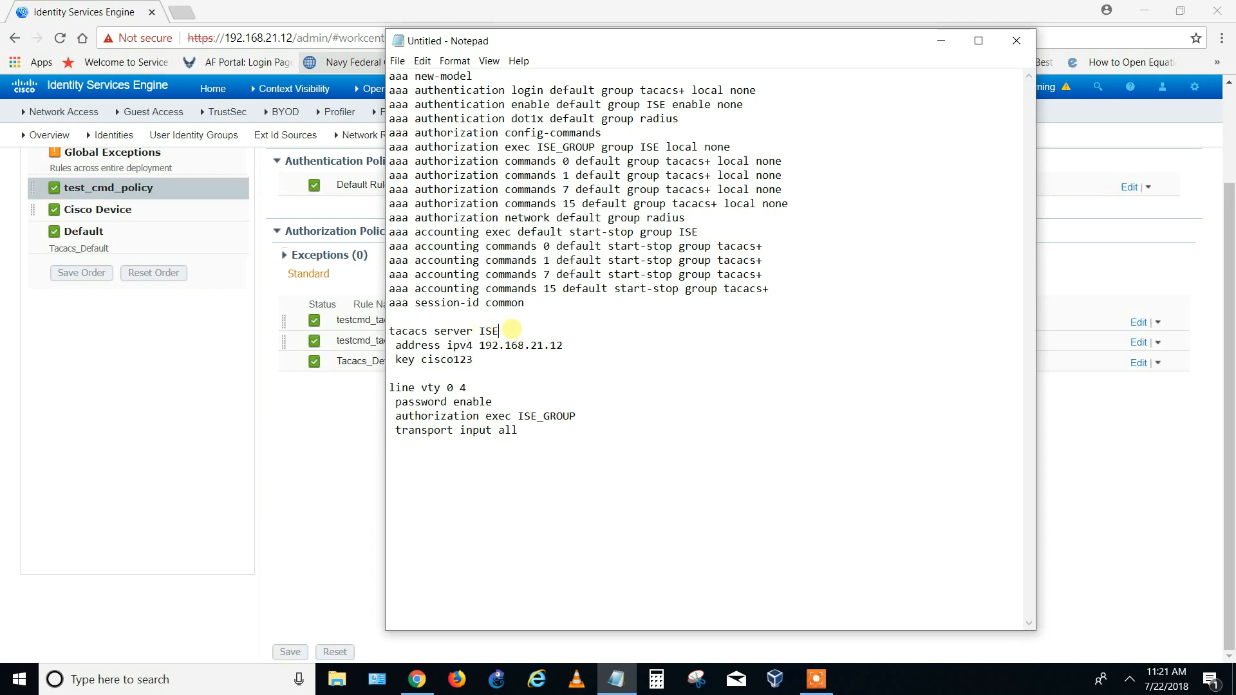
left_click_drag(501, 330, 391, 331)
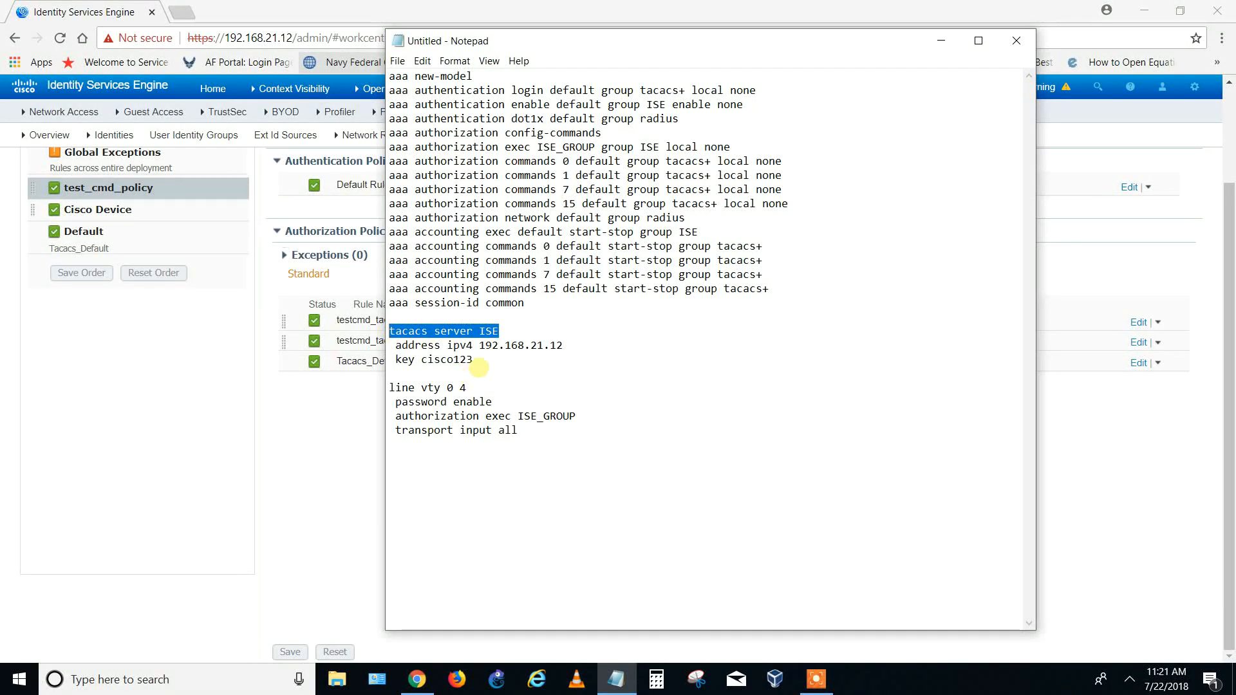
double_click(489, 331)
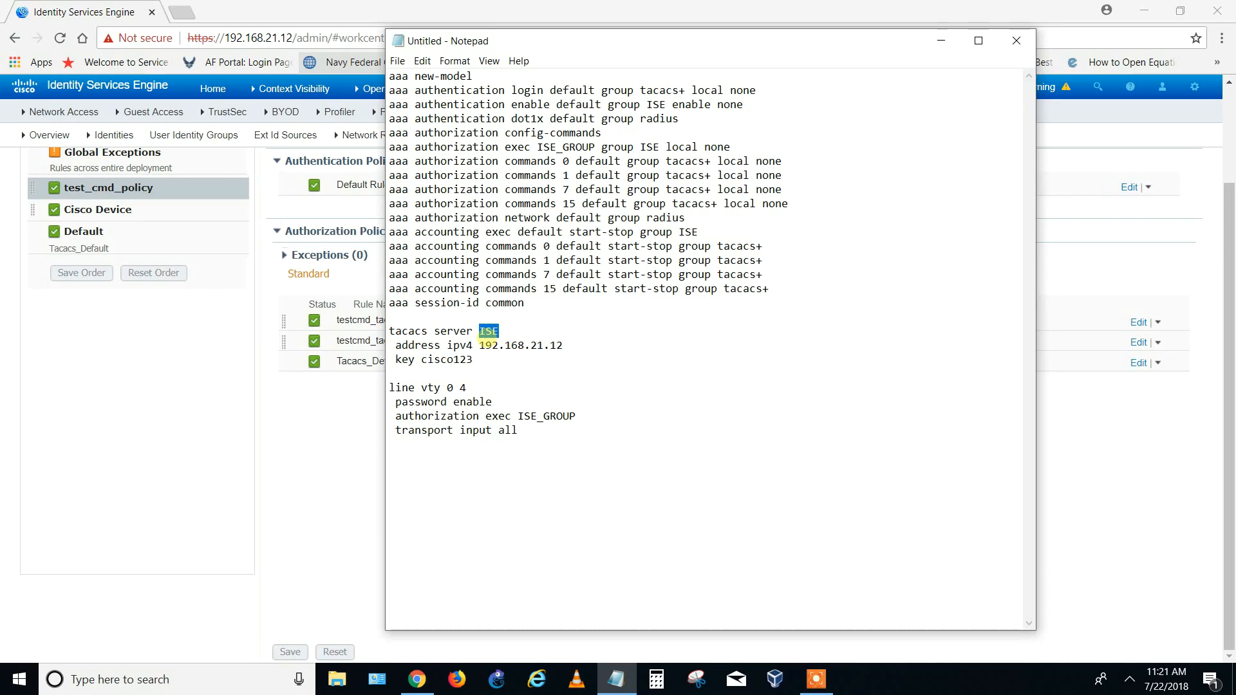
left_click(489, 332)
left_click_drag(473, 360, 394, 333)
left_click(589, 375)
- Review ISE_GROUP on the authorization exec, vty and aaa authorization exec lines
left_click_drag(576, 416, 396, 415)
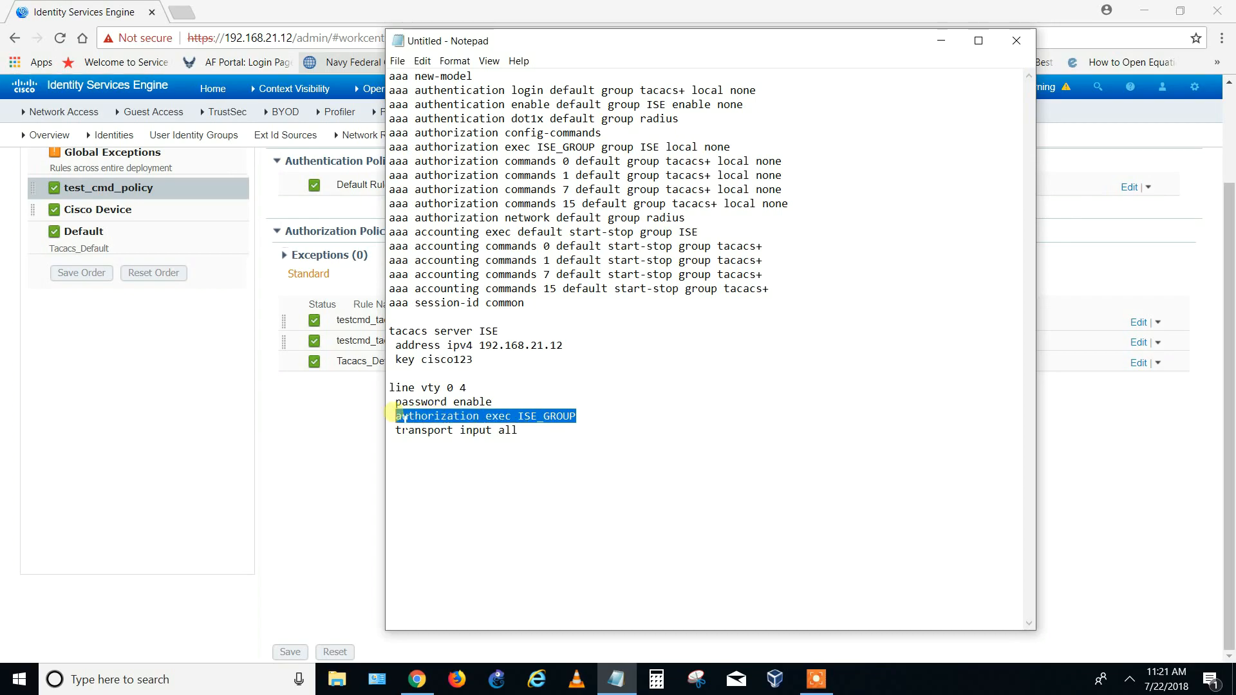
left_click(468, 430)
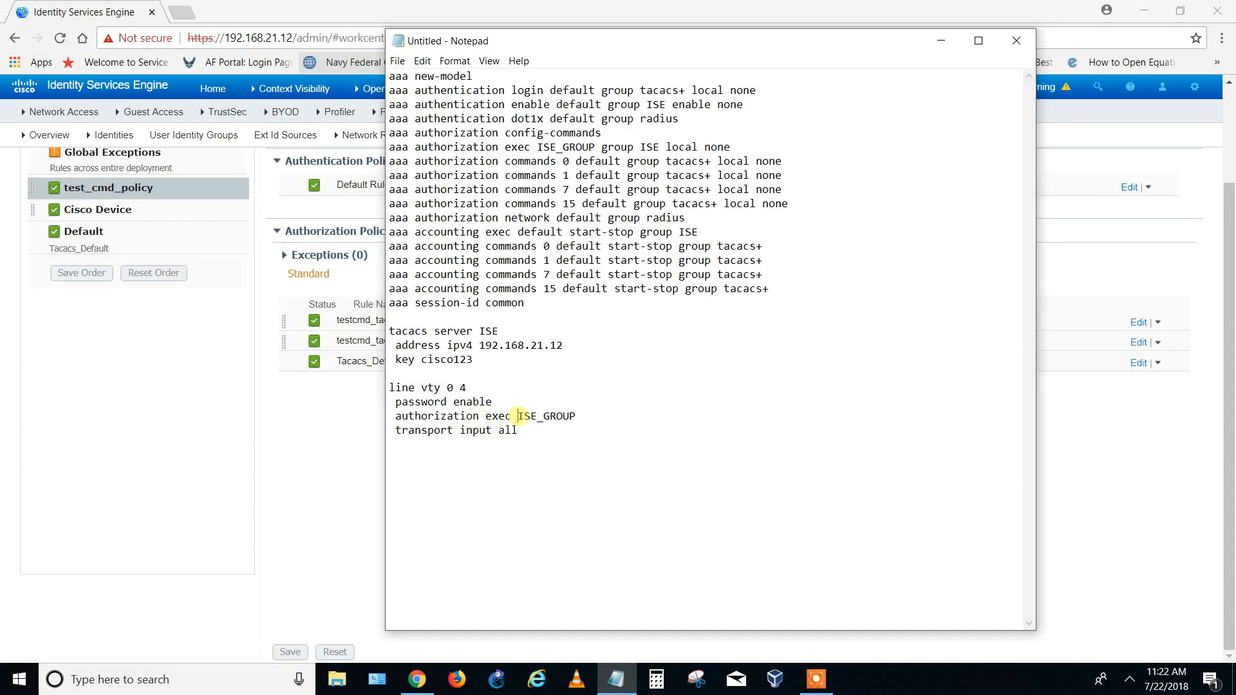
left_click_drag(518, 416, 576, 415)
left_click(579, 155)
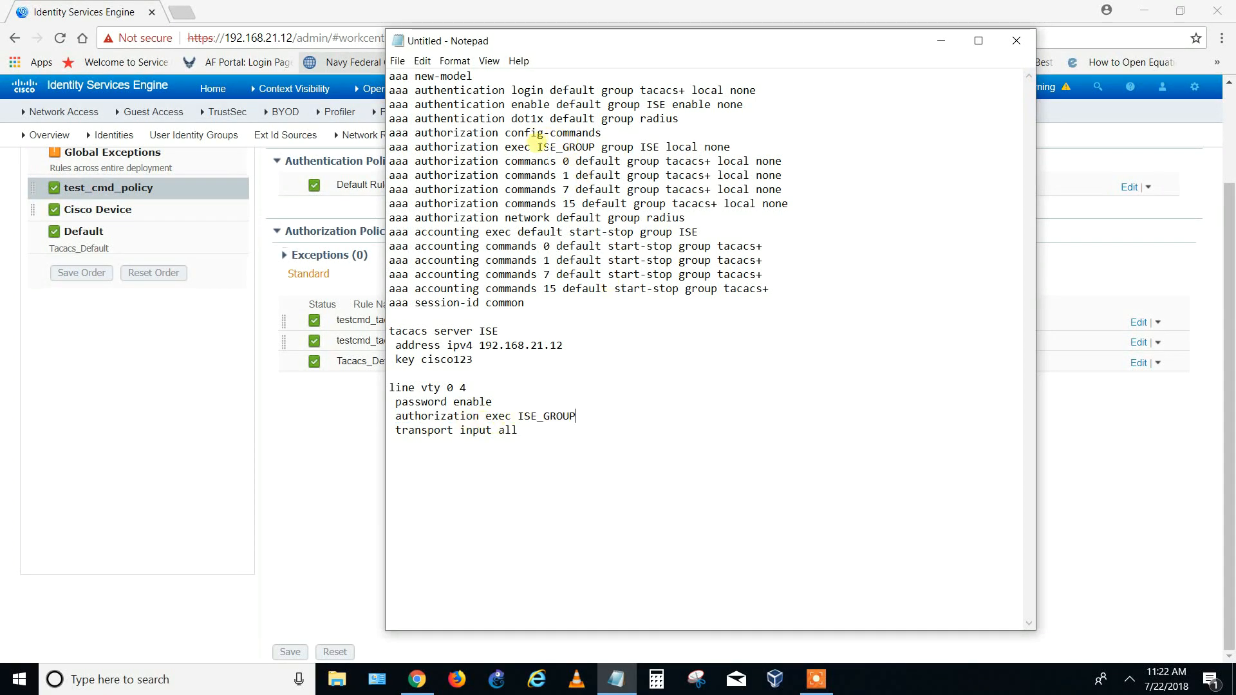
left_click_drag(537, 147, 597, 147)
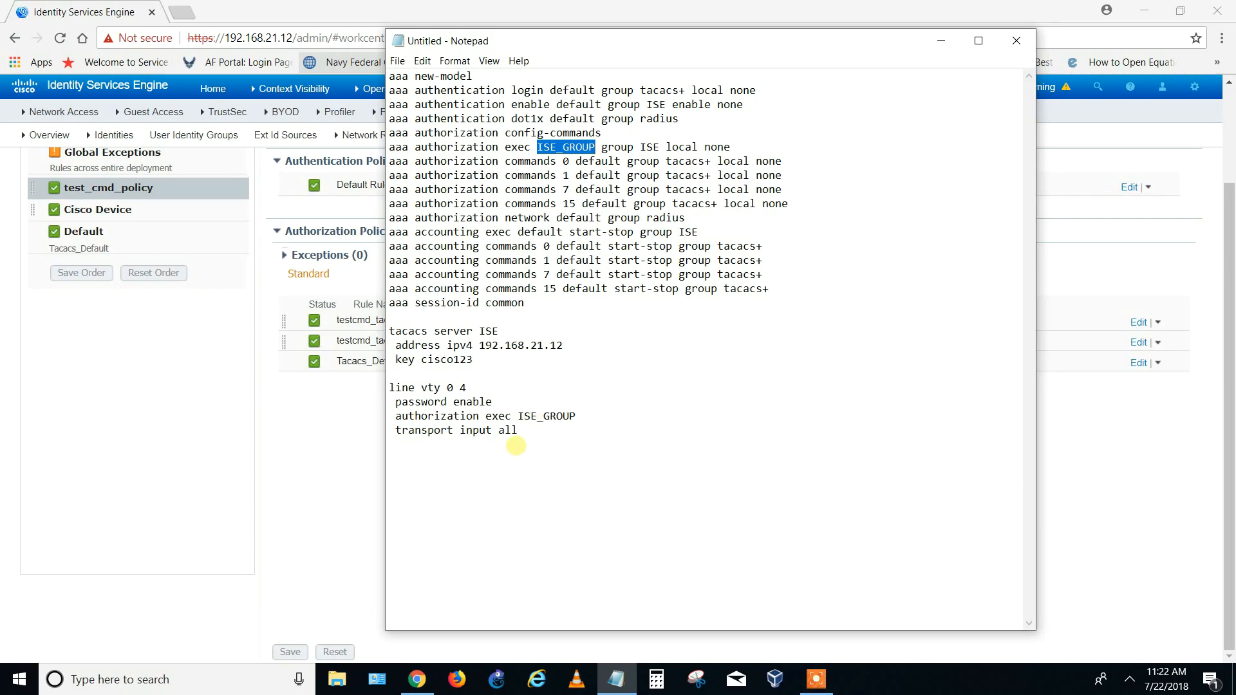
left_click(603, 260)
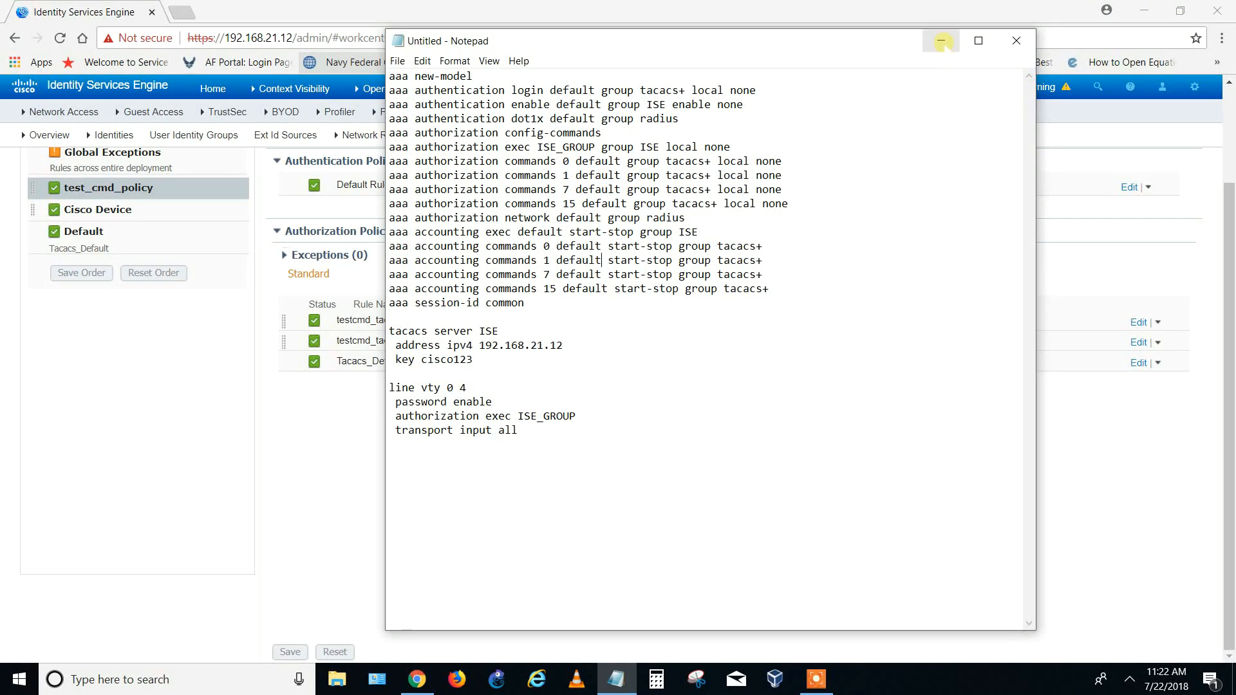
- Launch PuTTY's saved Switch session and attempt a testadmin login, which fails
left_click(941, 41)
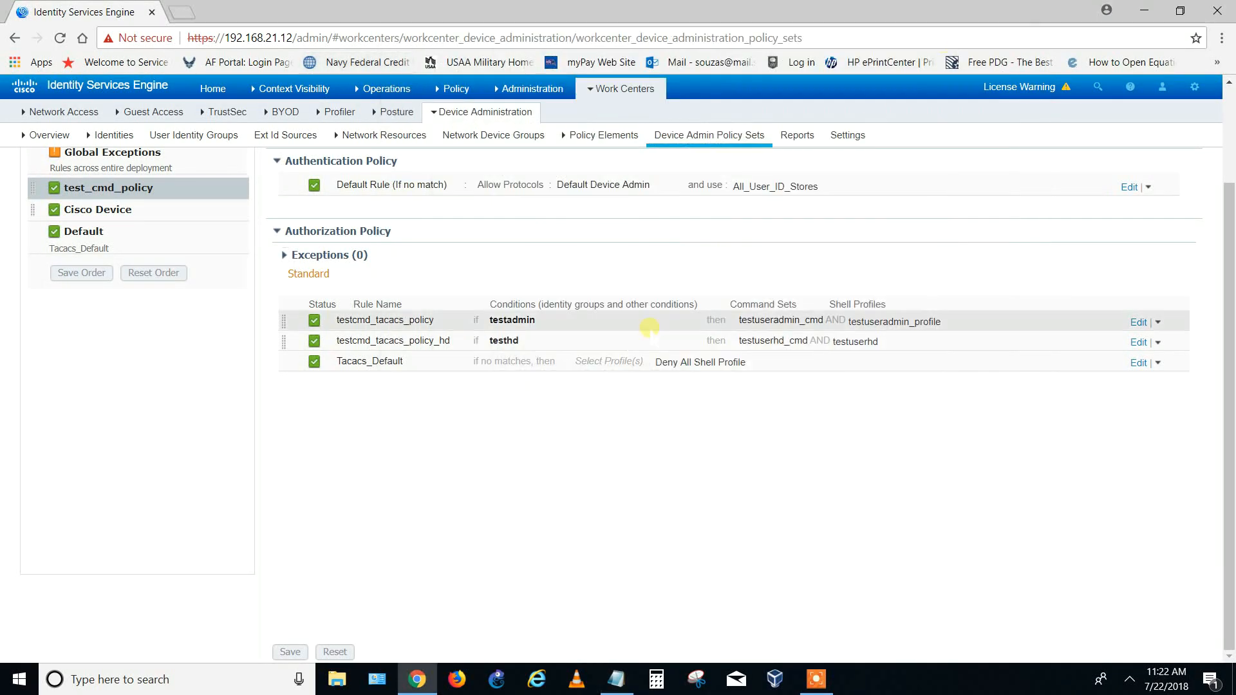
left_click(127, 678)
type("putty")
key("Return")
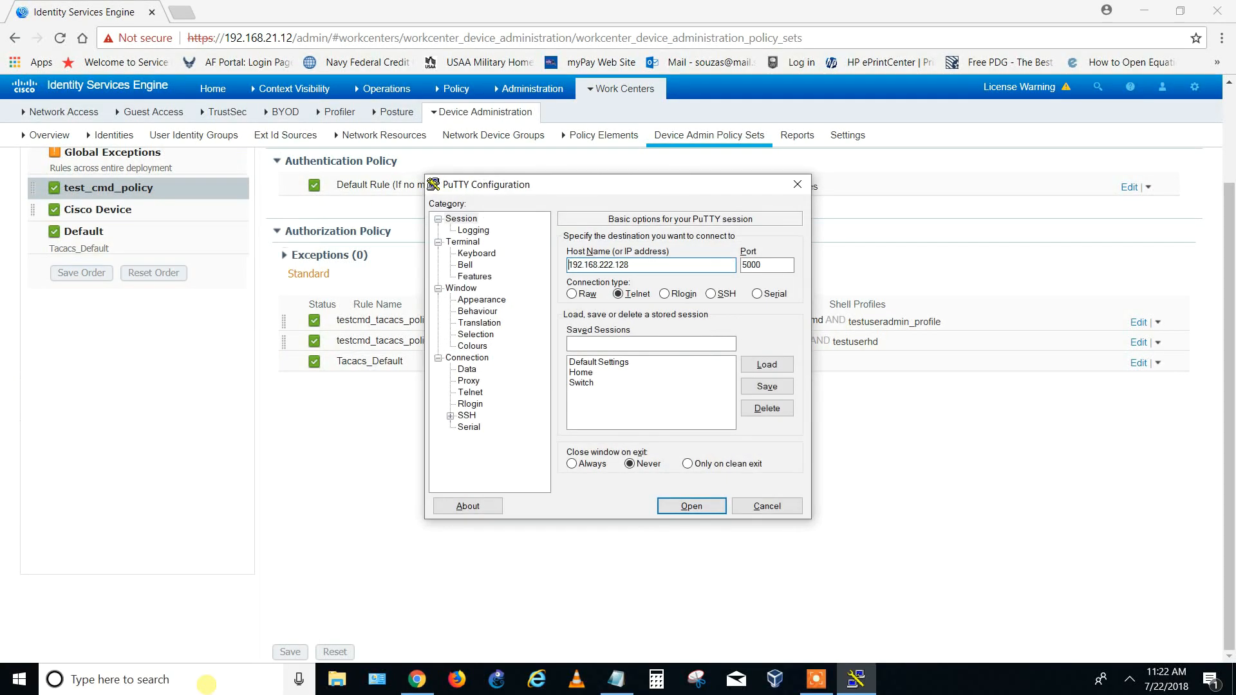
double_click(580, 382)
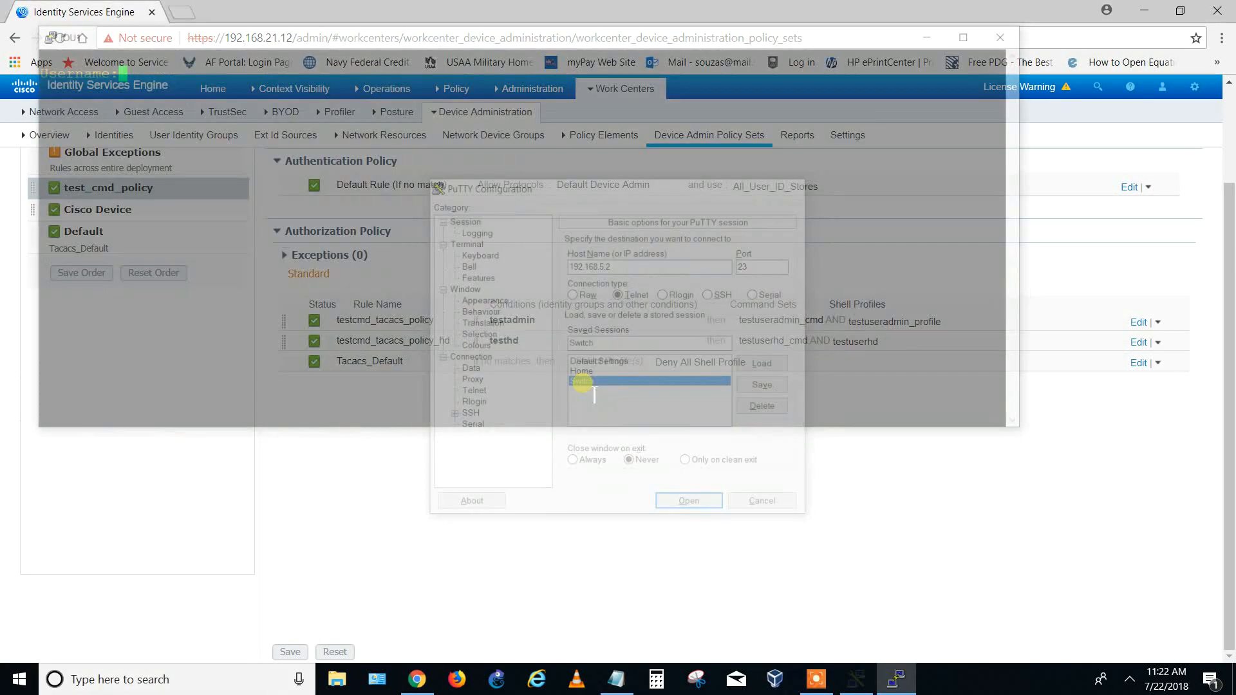
type("testadmin")
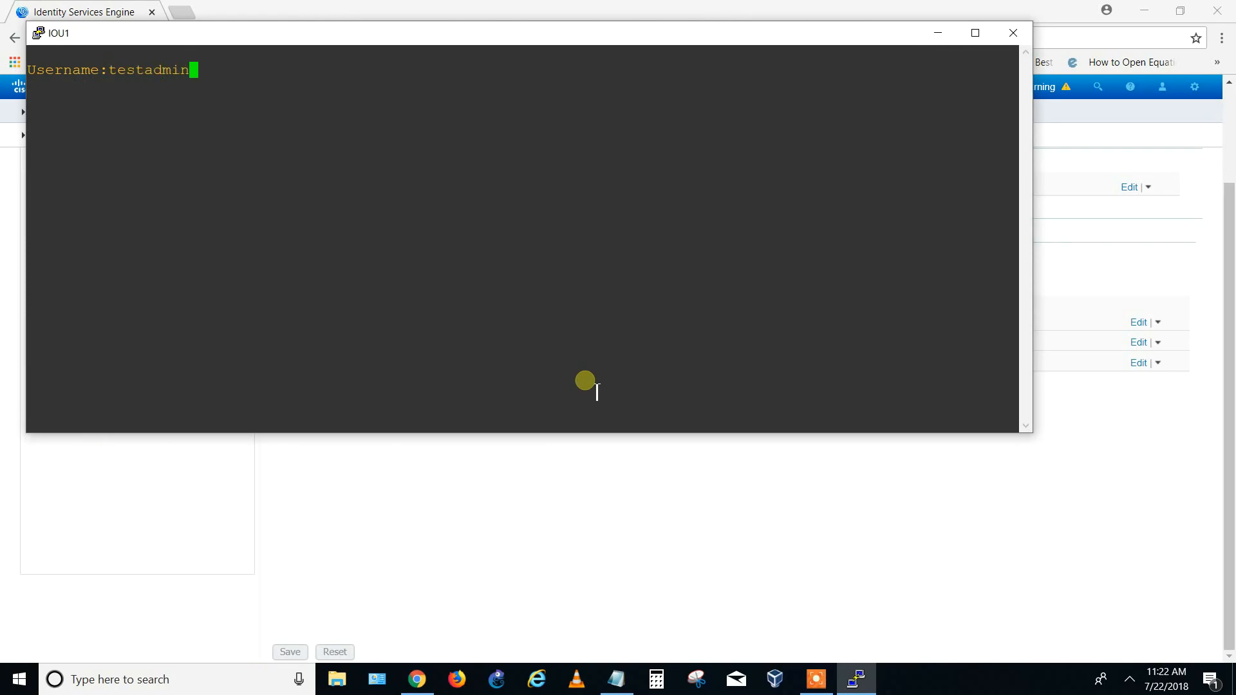
key("Return")
key("Return")
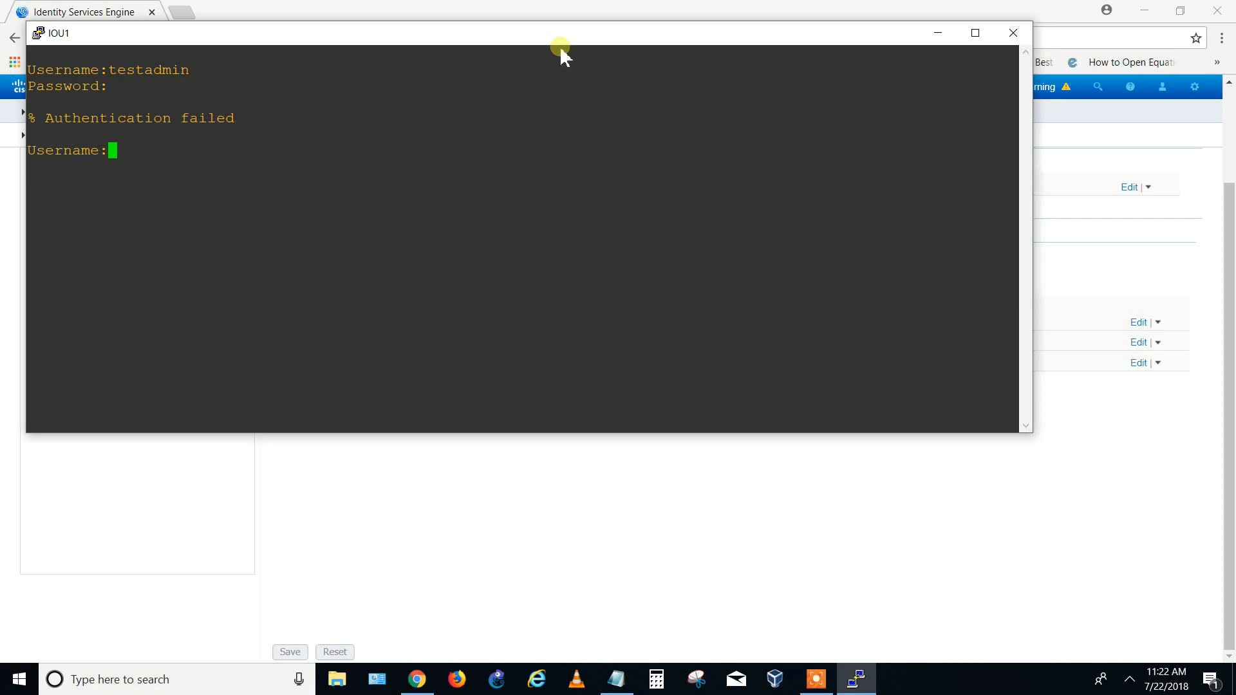
- Retry as testadmin and then testhd; both logins fail and the host closes the connection
mouse_move(560, 43)
left_mouse_down()
mouse_move(591, 468)
mouse_move(657, 285)
left_mouse_up()
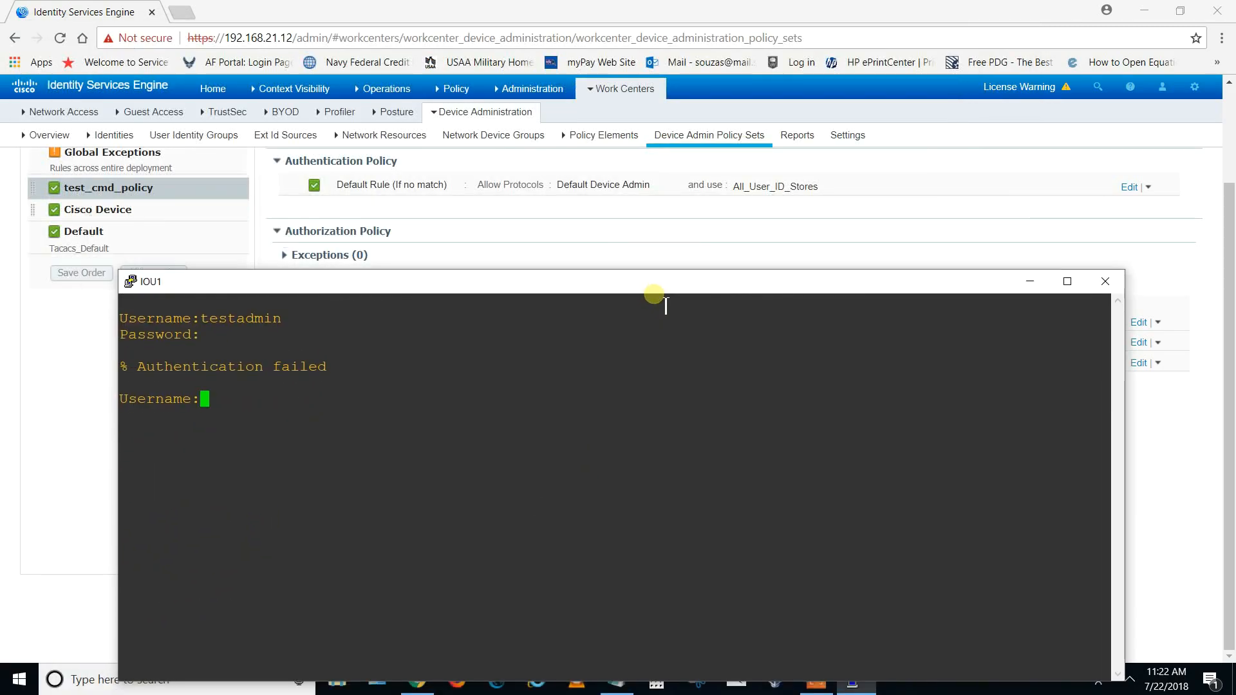
type("testadmoi")
key("BackSpace")
type("in")
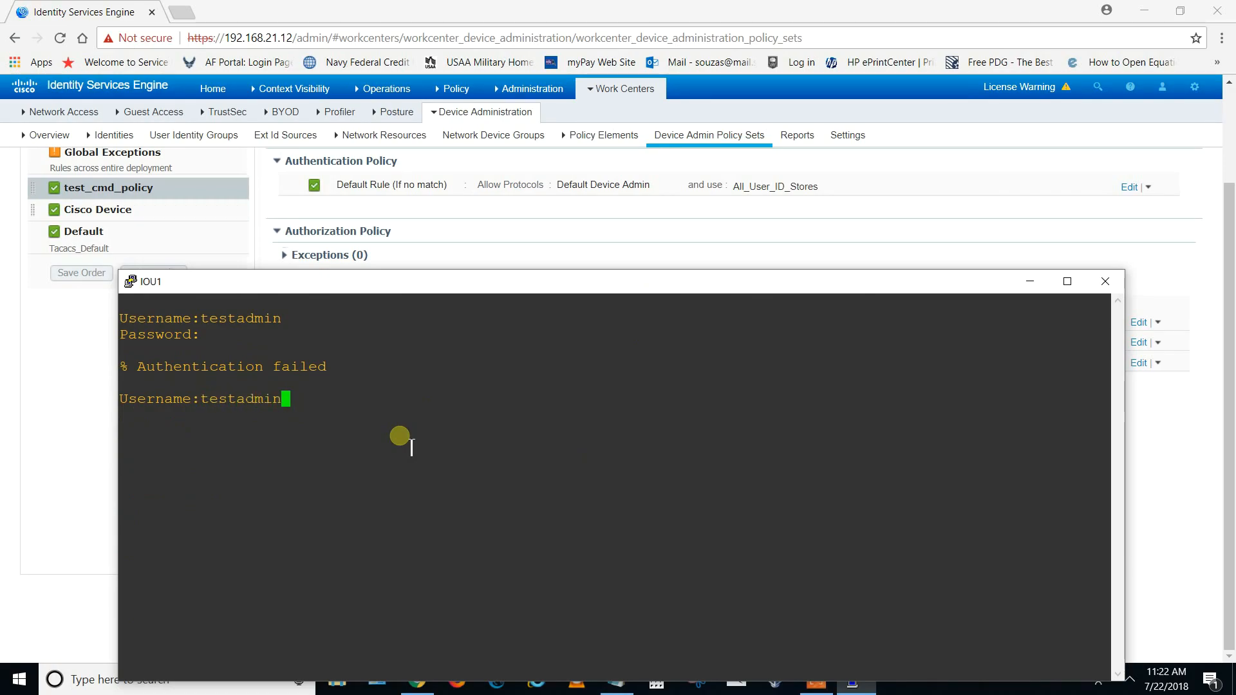
key("Return")
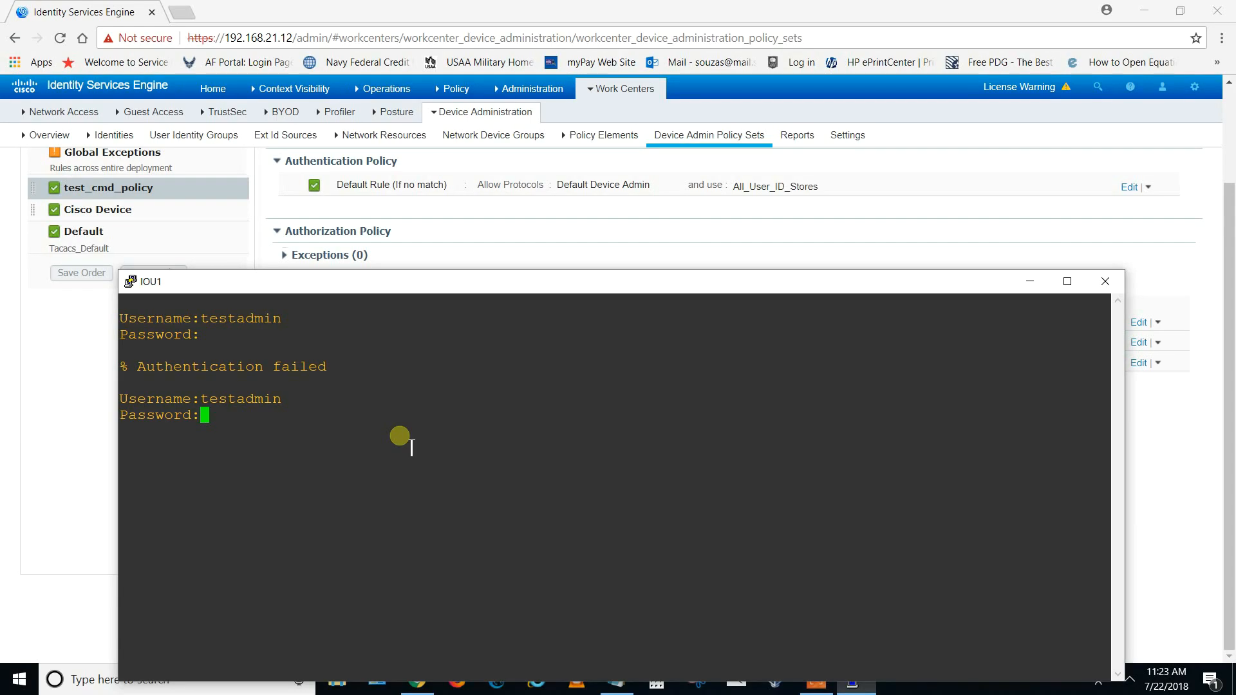
key("Return")
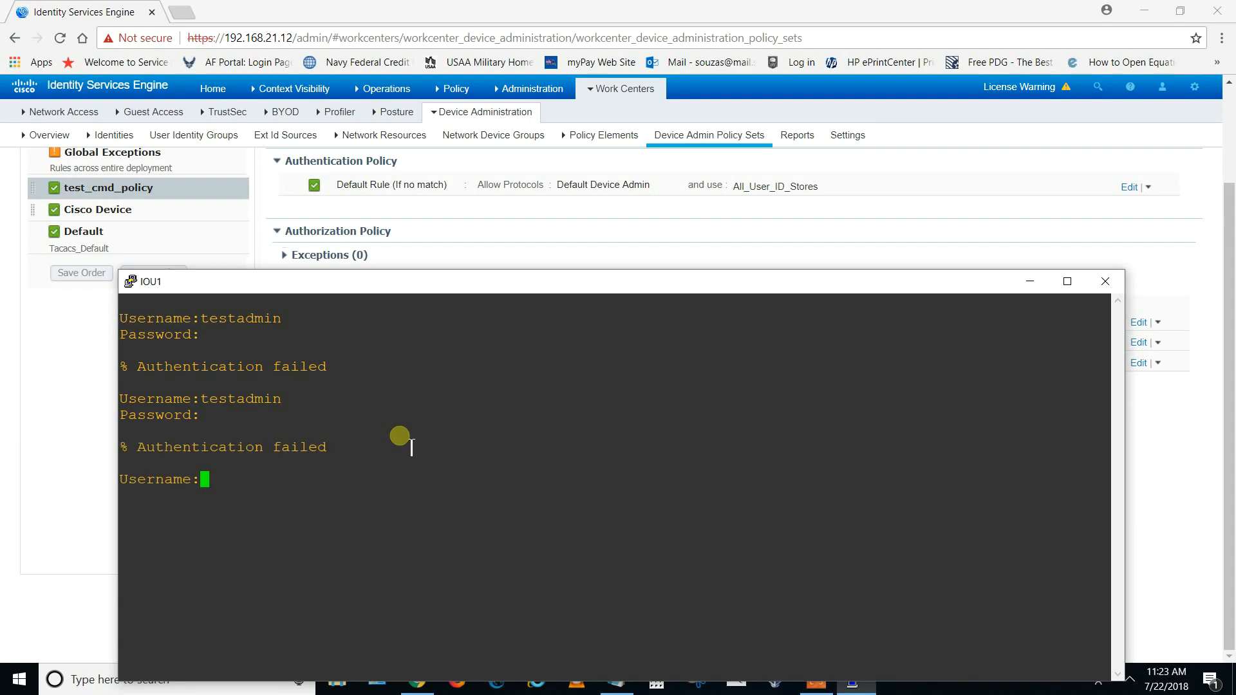
type("testhd")
key("Return")
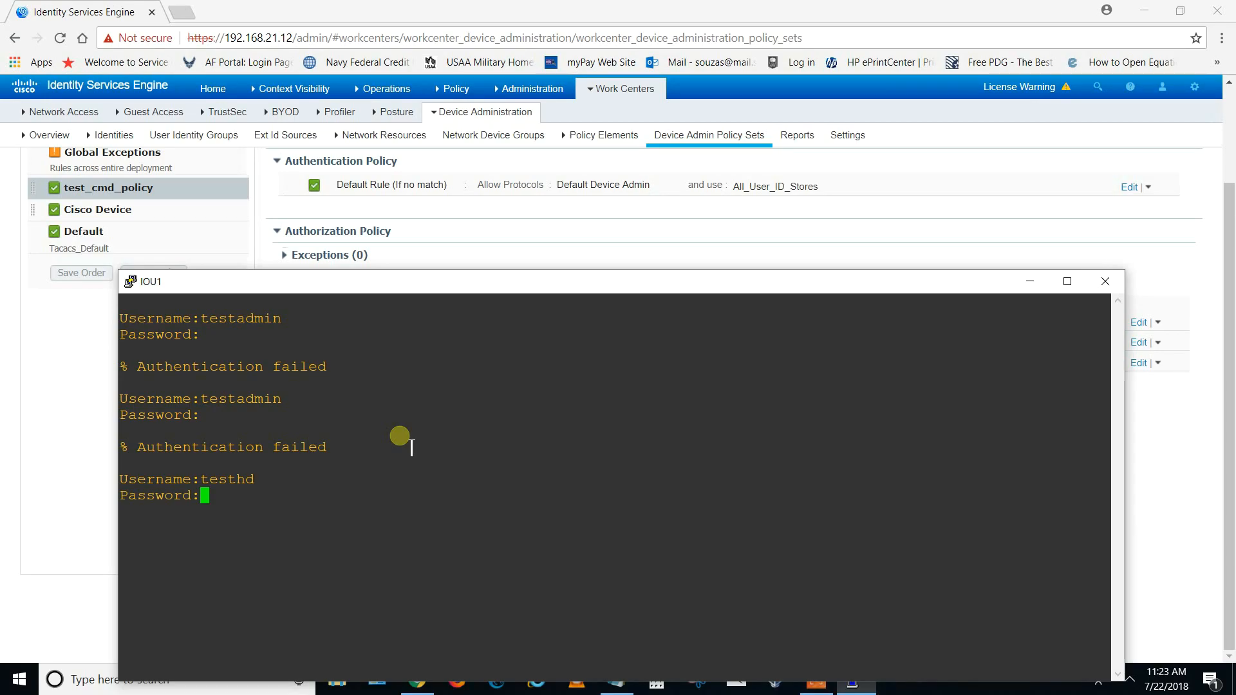
key("Return")
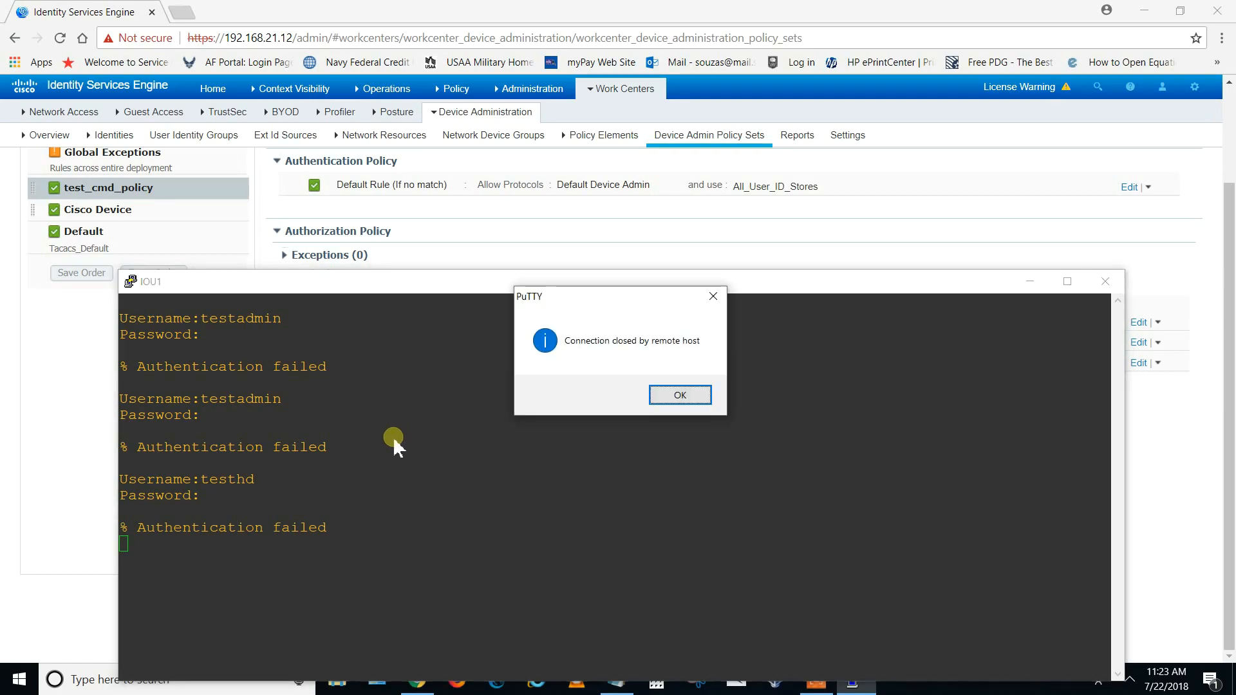
- Set the default authentication rule's identity source to Internal Users and finish editing
left_click(680, 395)
left_click_drag(671, 290, 658, 183)
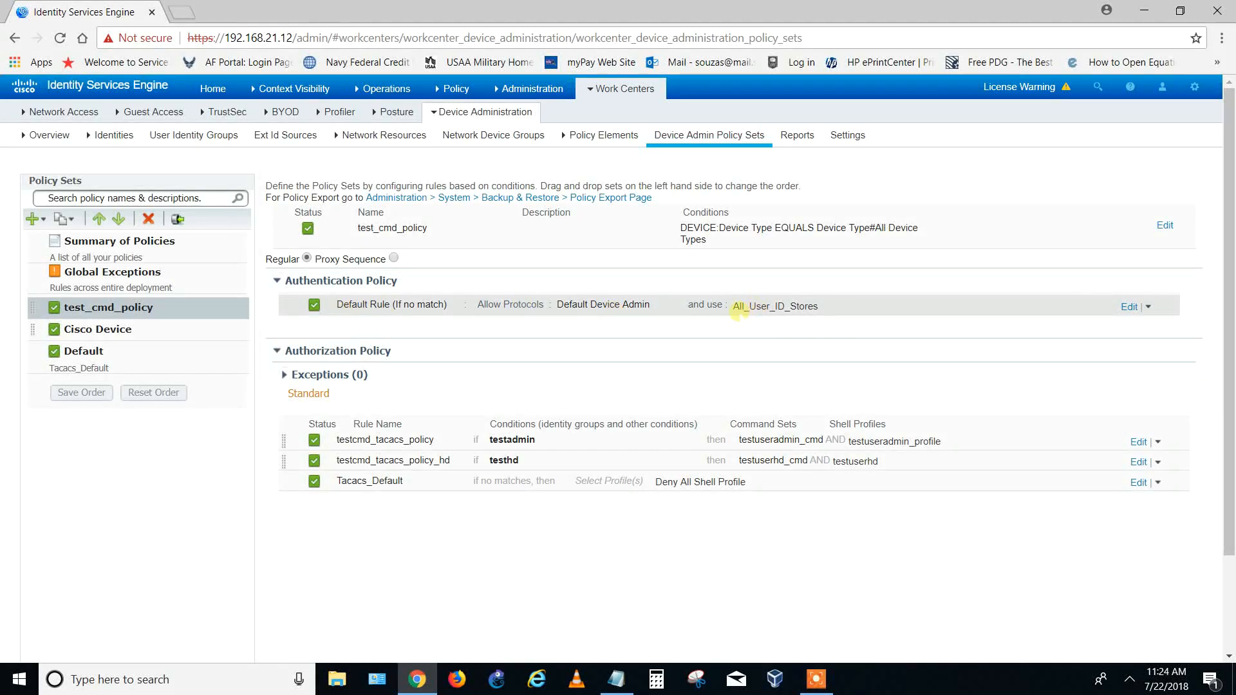
left_click(1129, 307)
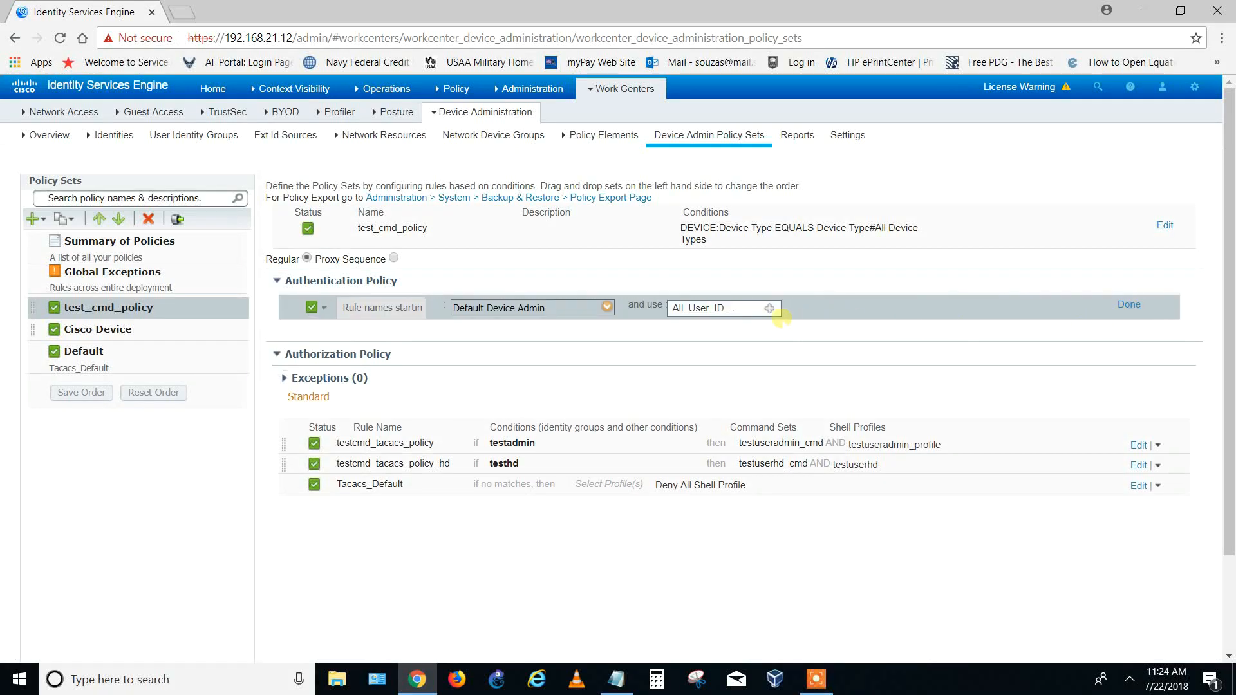
left_click(769, 307)
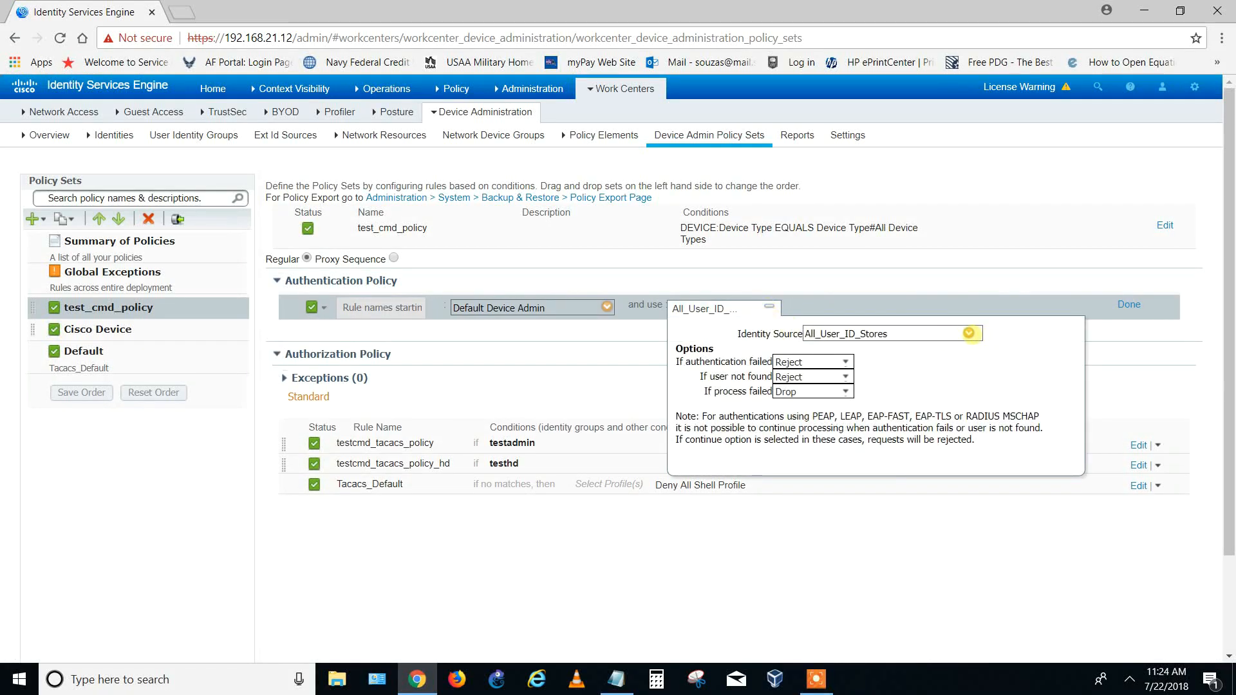
left_click(971, 333)
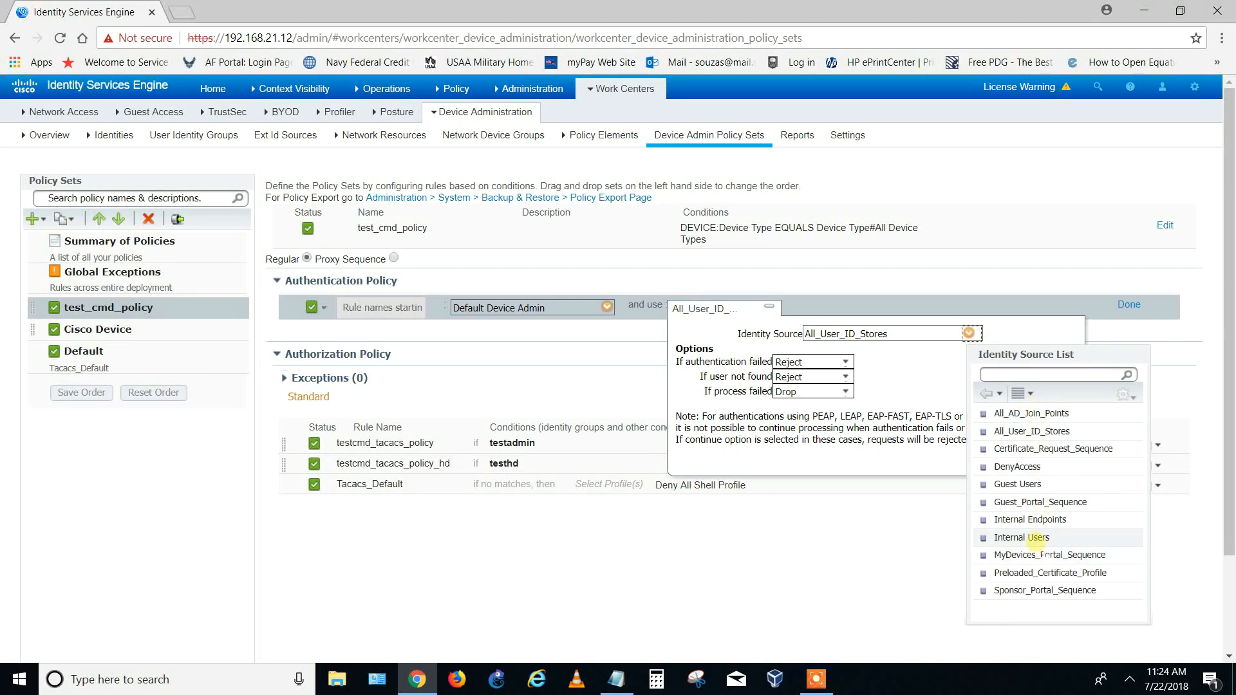
left_click(1022, 537)
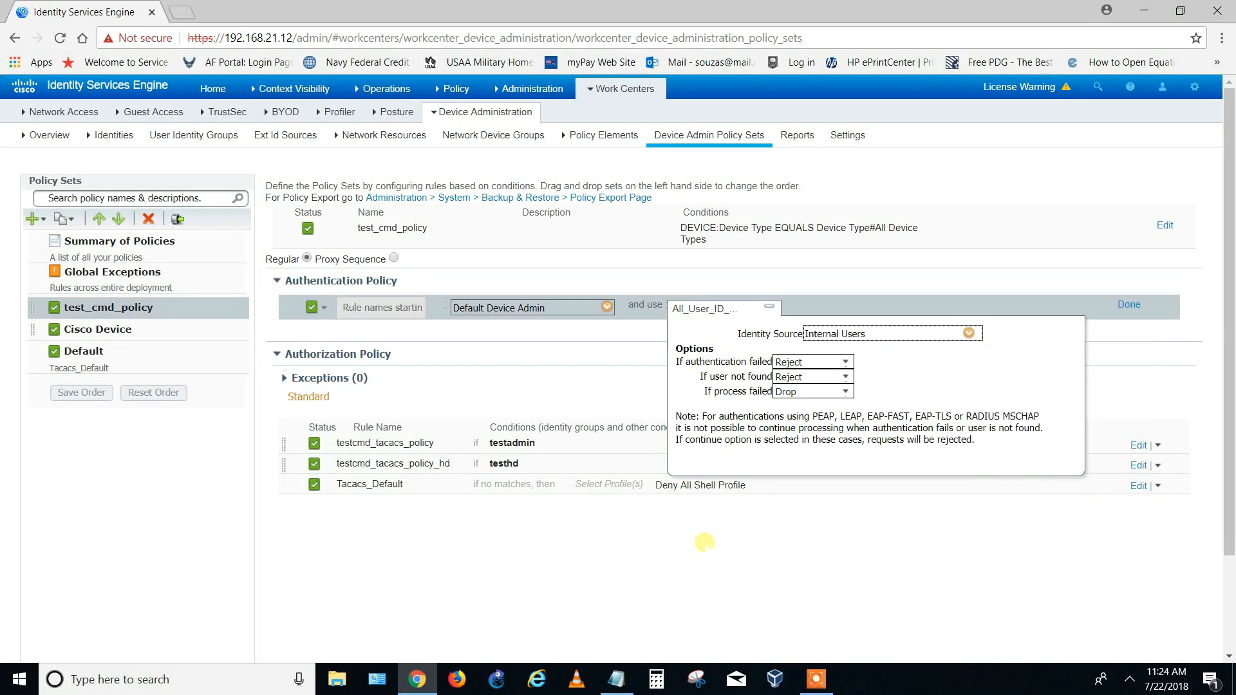
left_click(1128, 305)
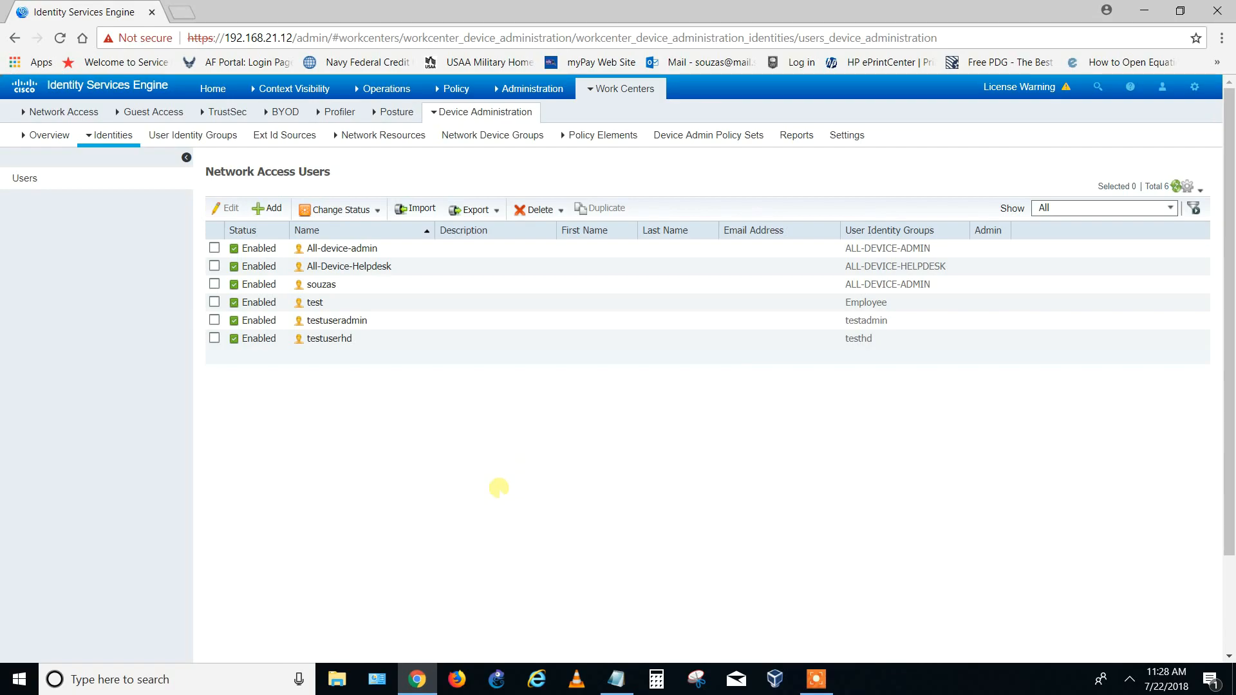
- Launch PuTTY, load the Switch session, log in as testuseradmin and reach privileged mode via enable
left_click(154, 678)
type("putty")
key("Return")
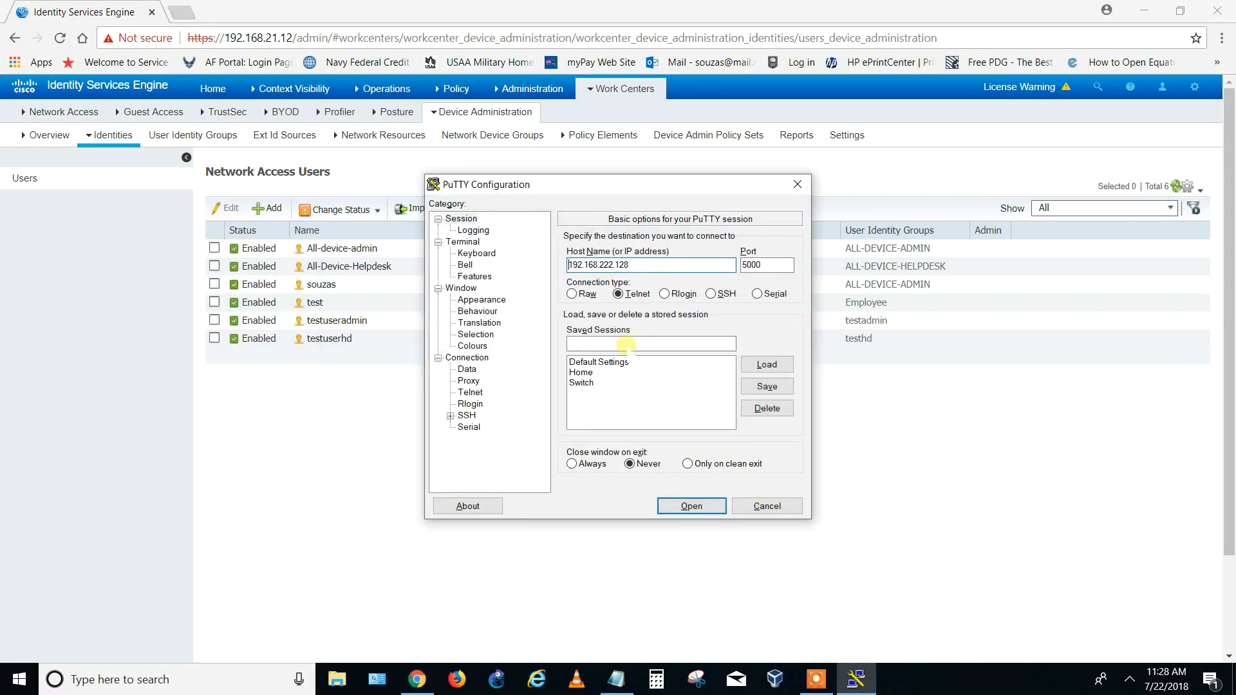
double_click(581, 382)
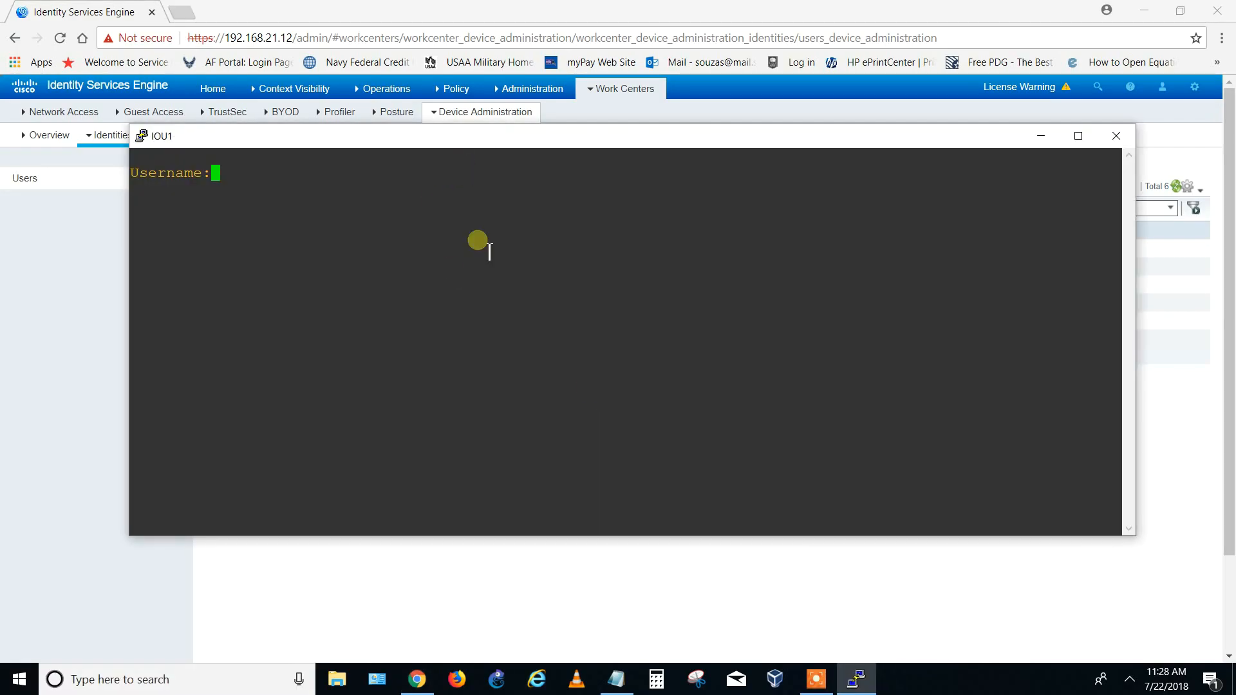
type("testuseradmin")
key("Return")
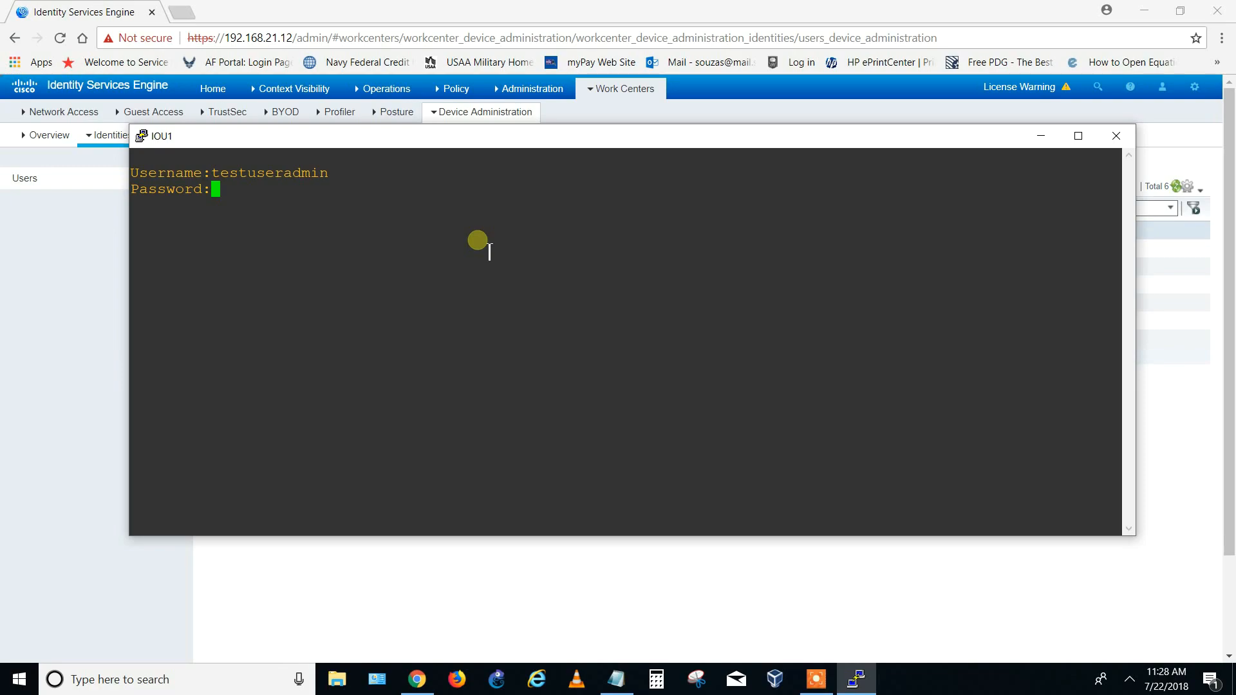
key("Return")
type("en")
key("Return")
type("password")
key("Return")
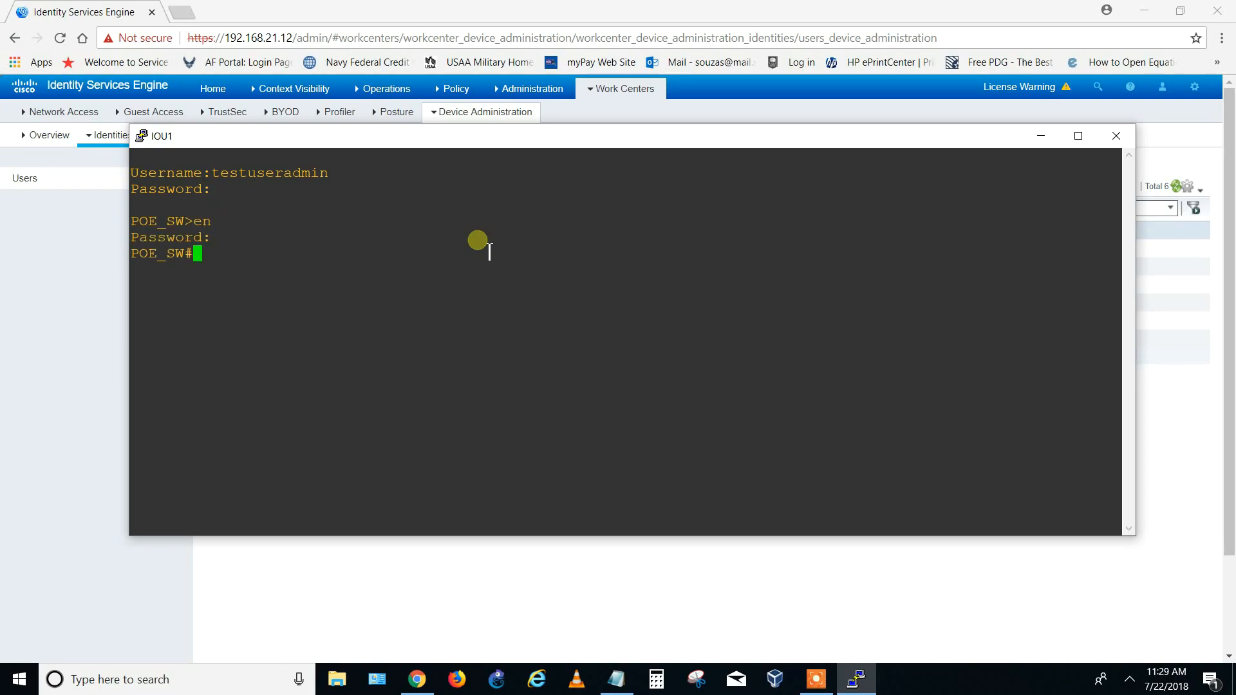
type("conf t")
- Enter global config and interface g1/0/1, then exit each mode and log out of the switch
key("Return")
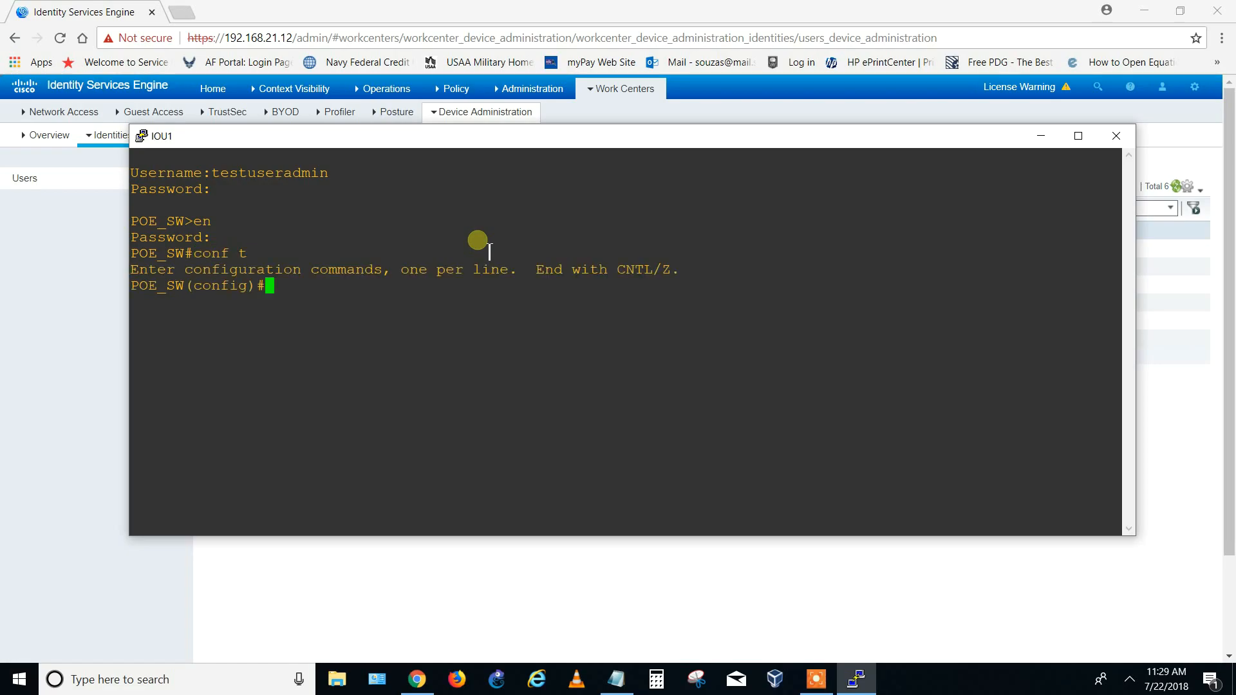
type("inter")
key("Tab")
type("?")
key("space")
type("g1/0/1")
key("Return")
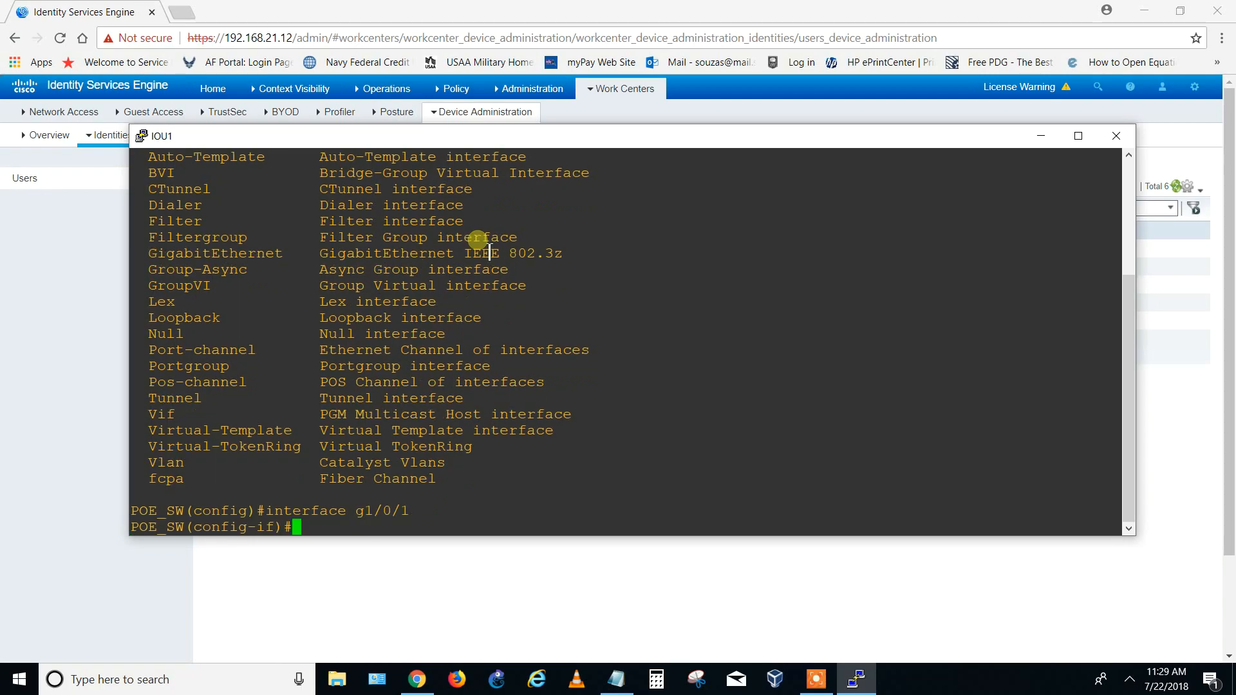
type("exit")
key("Return")
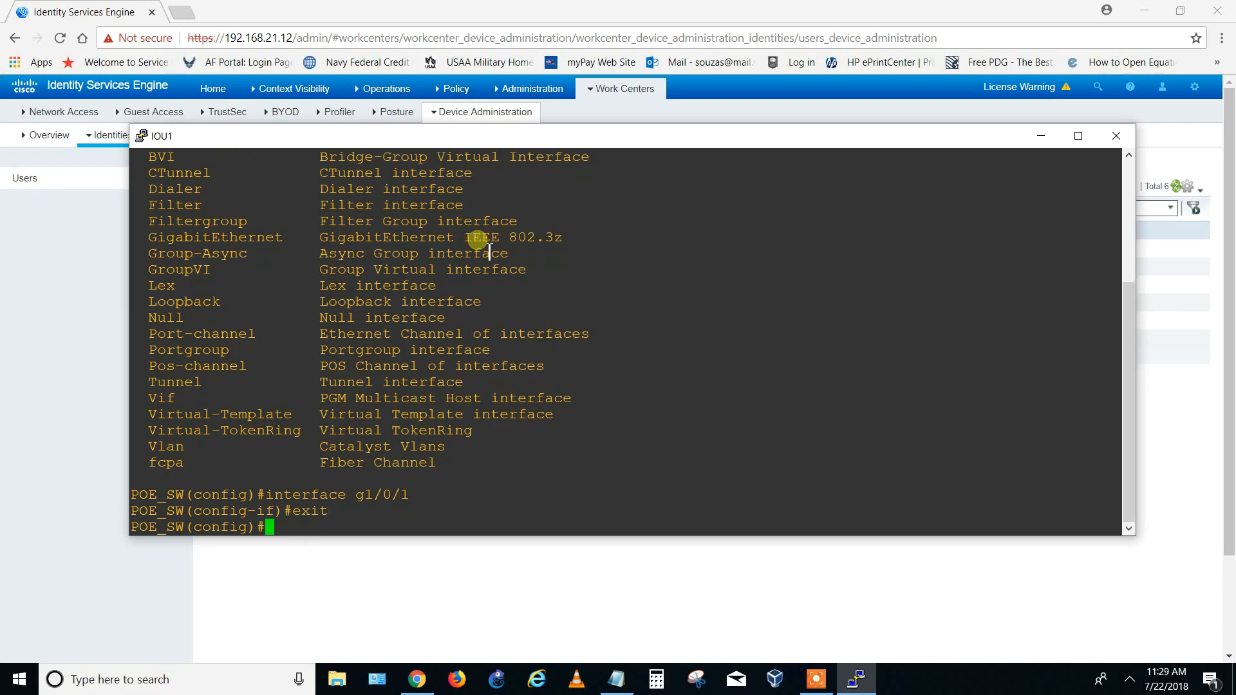
type("exit")
key("Return")
type("exit")
key("Return")
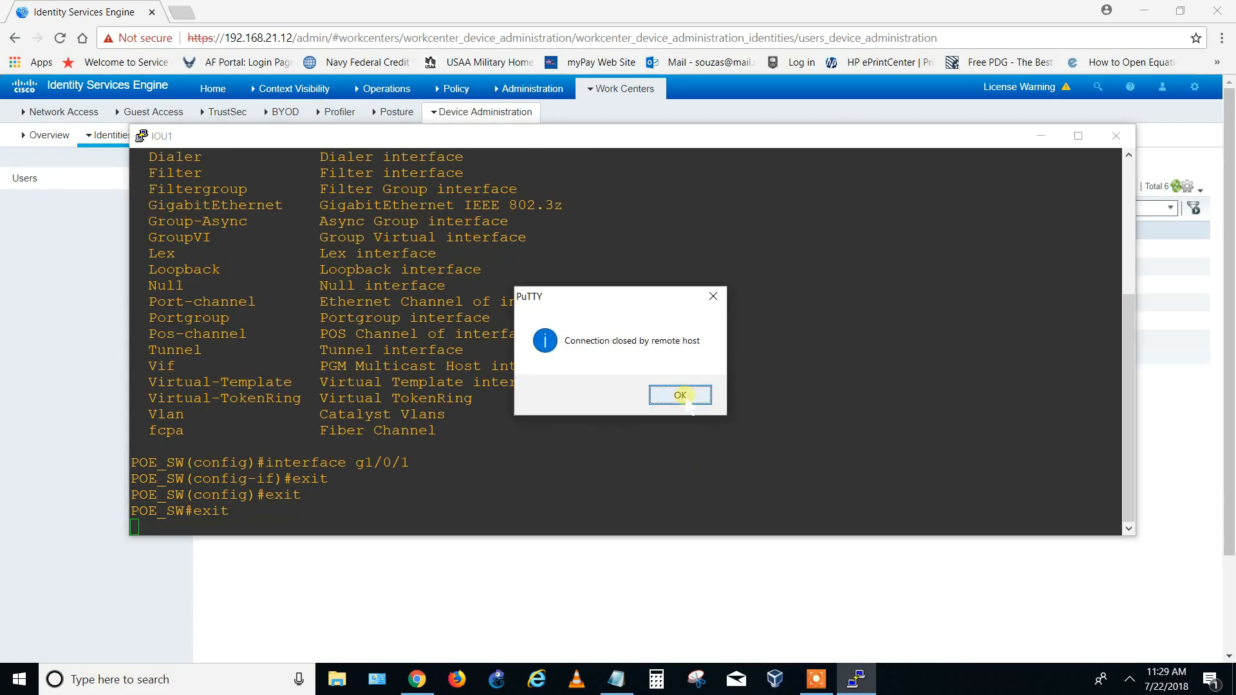
- Close the finished session, relaunch PuTTY and load the saved Switch session again
left_click(680, 395)
left_click(1117, 136)
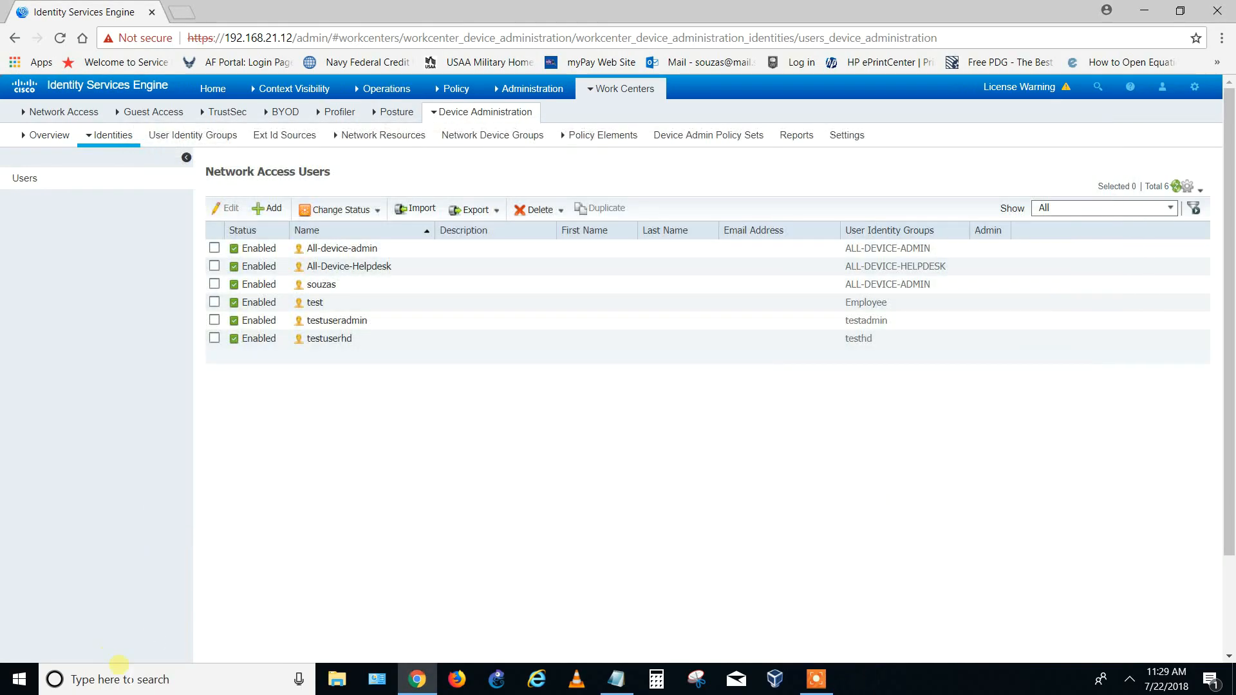
left_click(119, 678)
type("p")
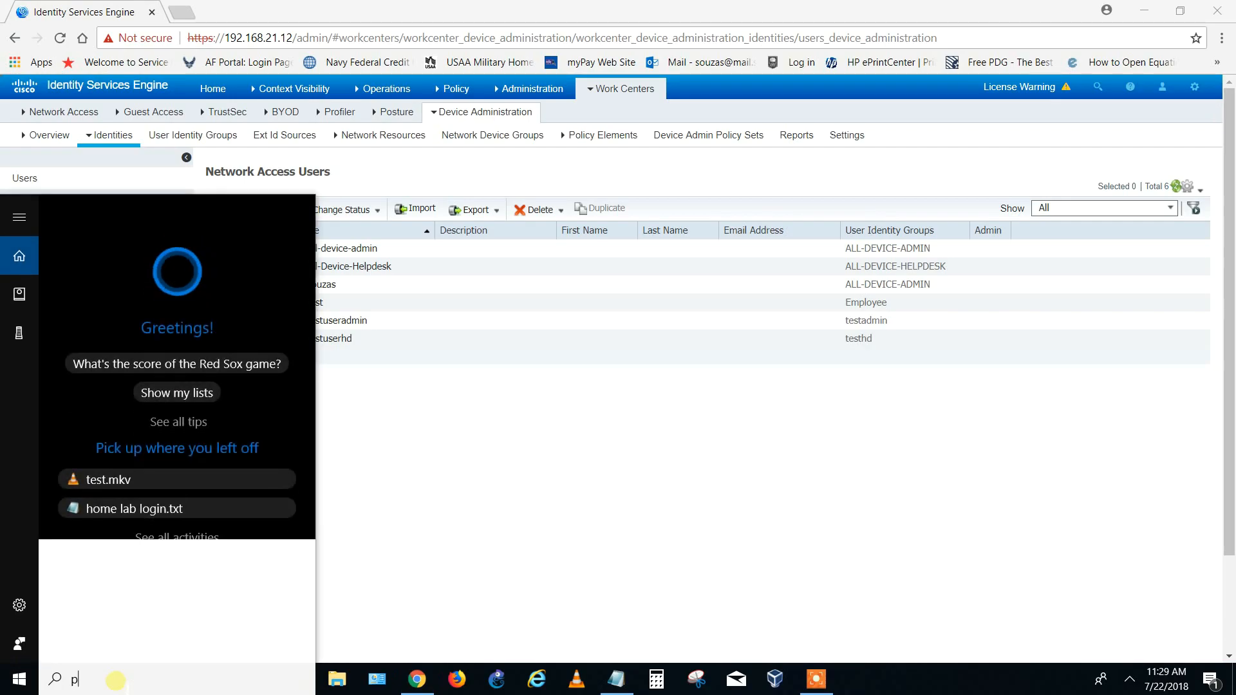
type("utty")
key("Return")
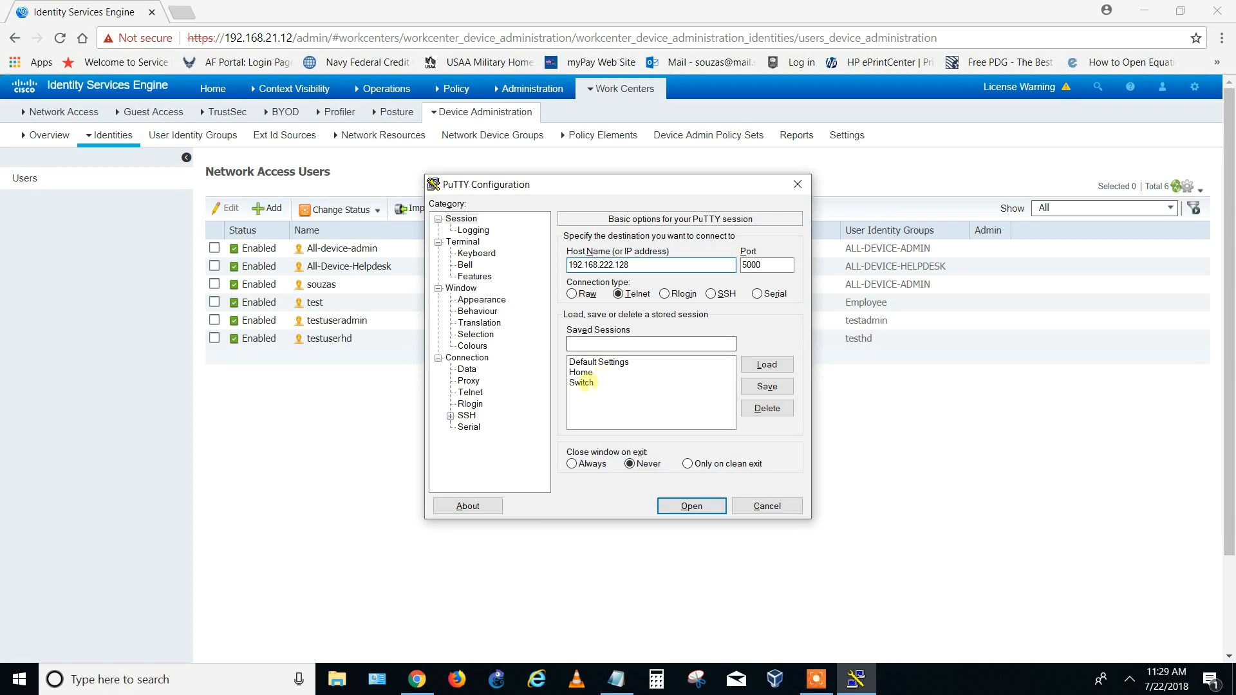
double_click(580, 383)
type("testuserd")
- Log in as testuserhd, see plain enable refused, then reach privilege level 7 with enable 7
key("BackSpace")
type("hd")
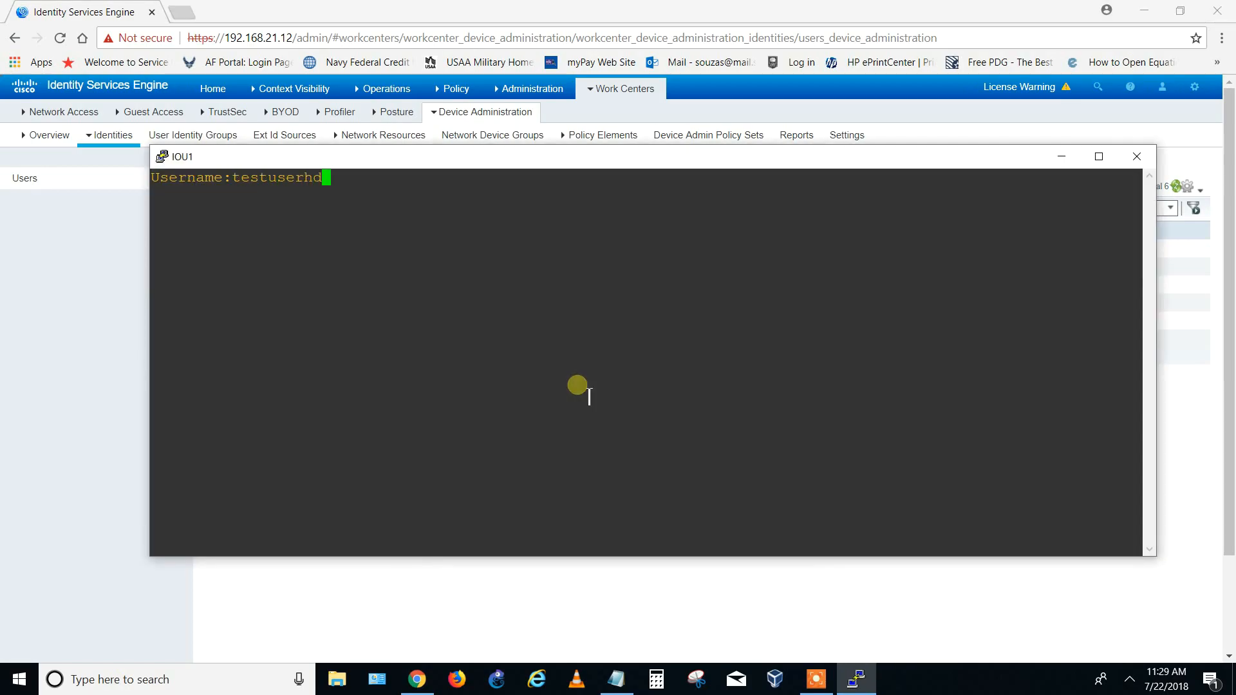
key("Return")
key("Return")
type("en")
key("Return")
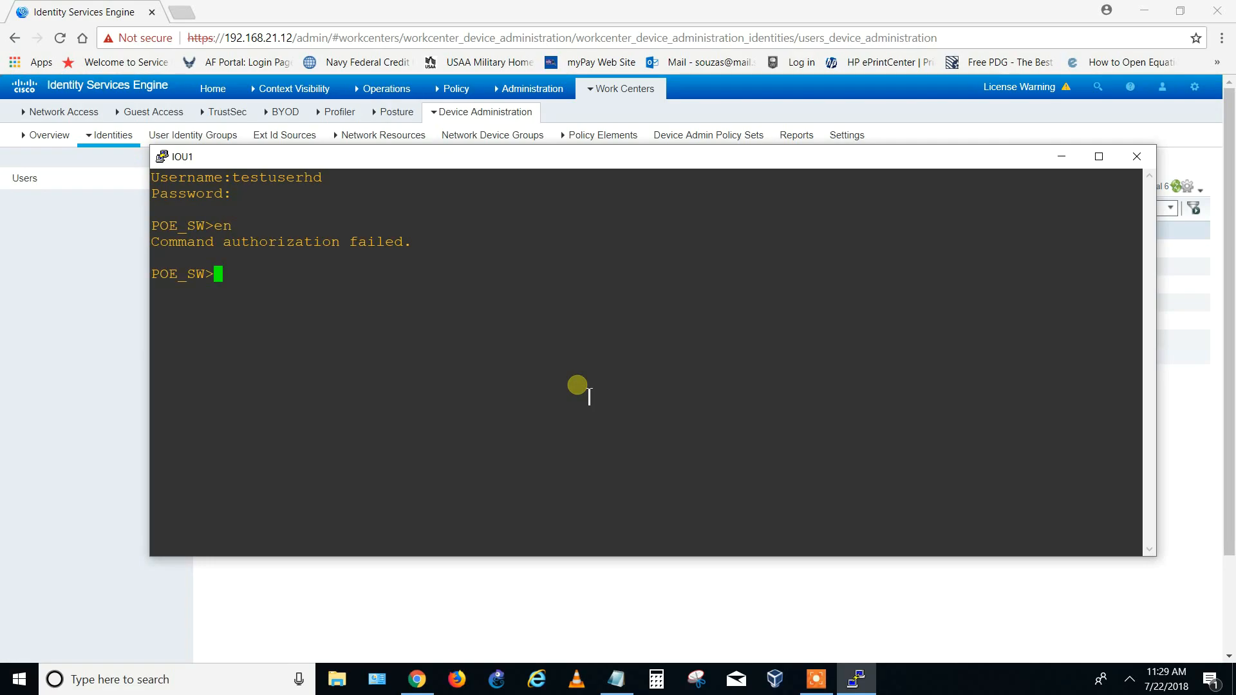
type("en")
key("Tab")
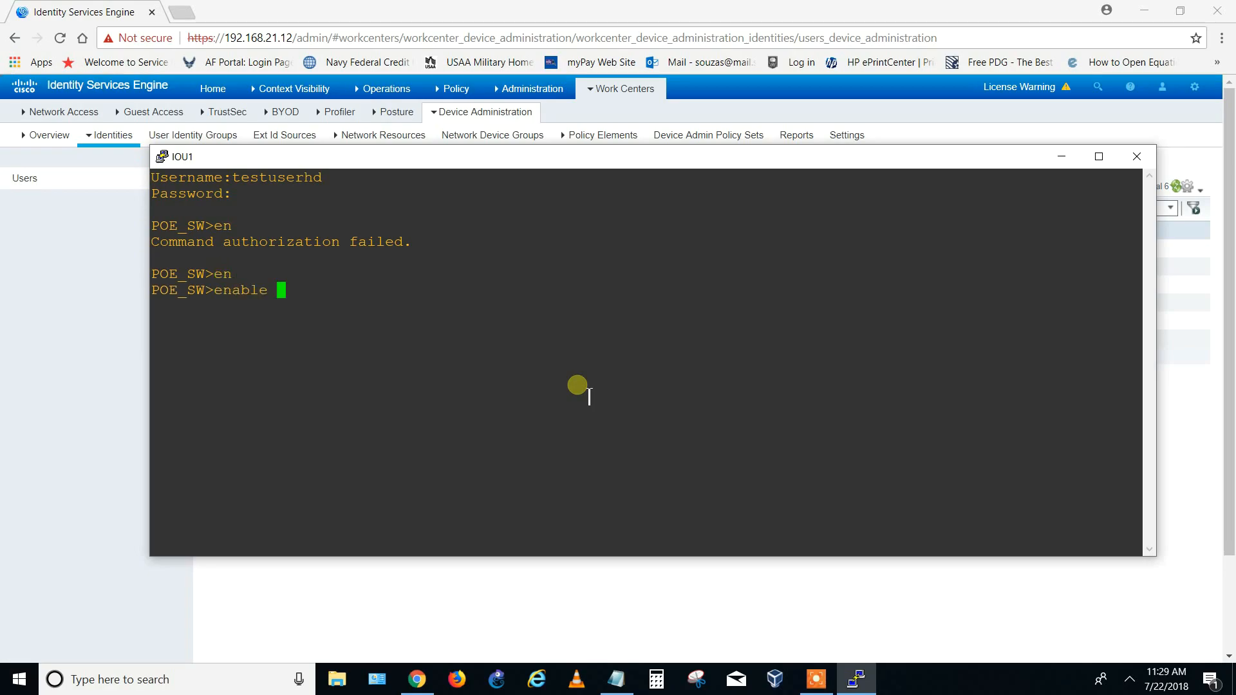
type("?")
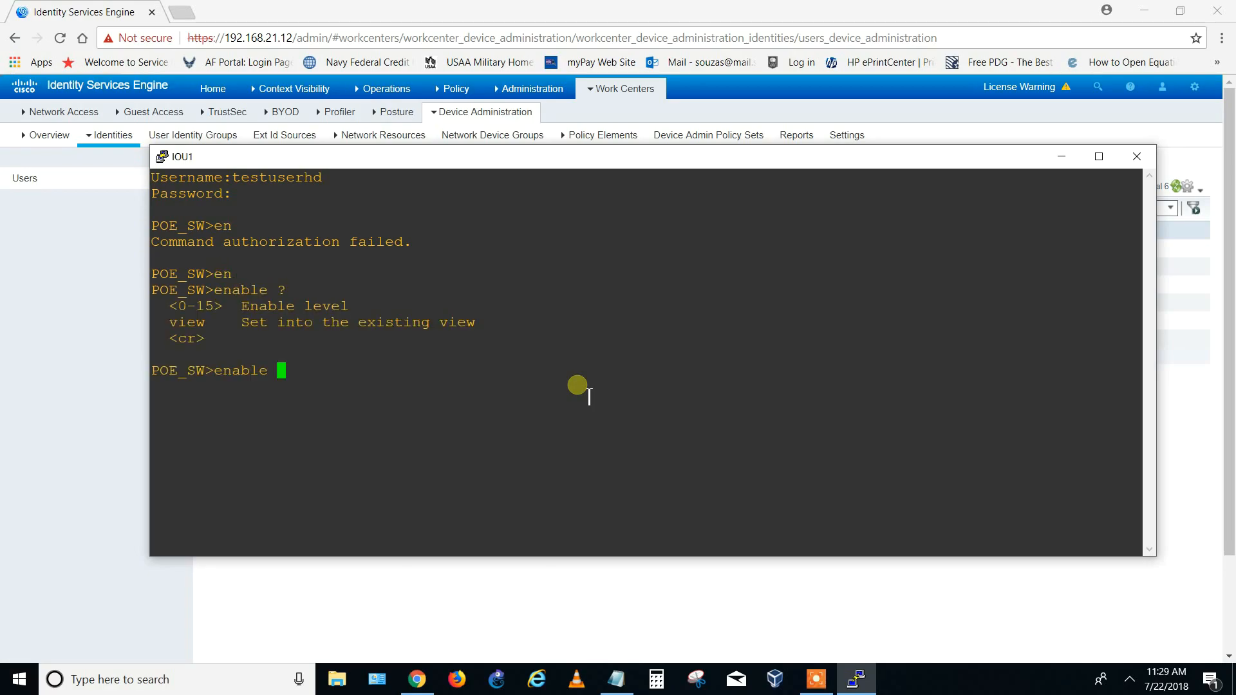
type("7")
key("Return")
type("?")
- Page the exec help list, see conf t refused, and run show ip int br successfully
key("space")
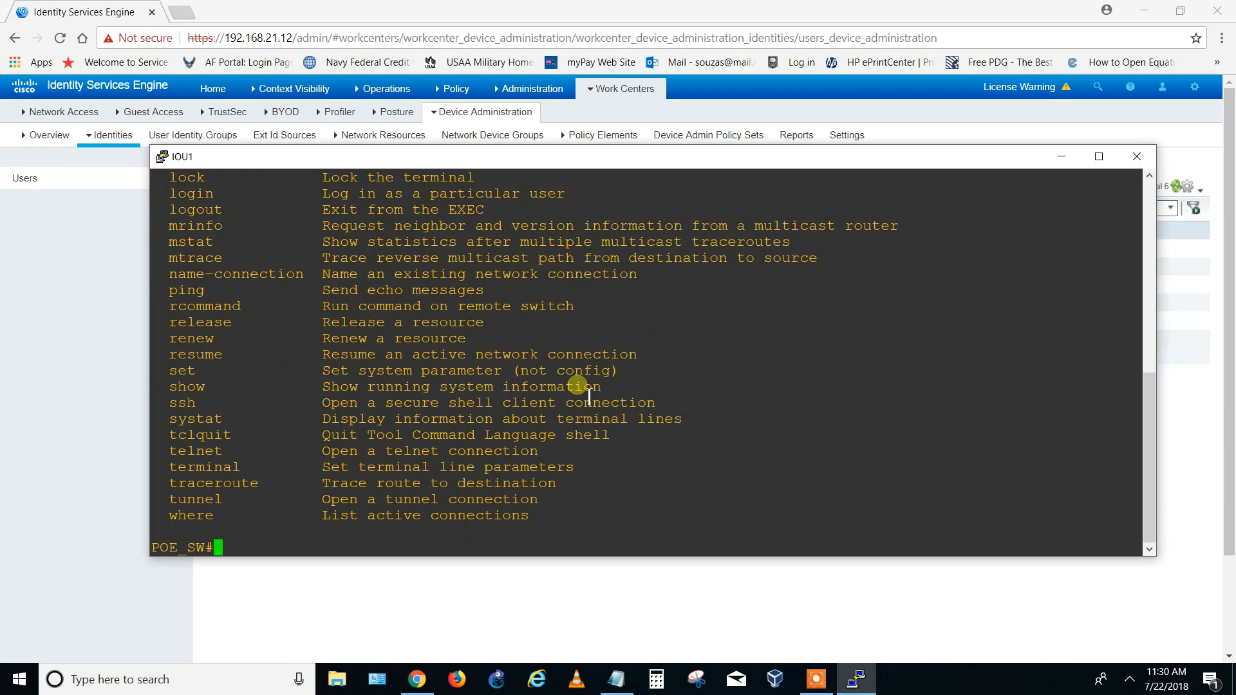
scroll(580, 387, "up", 5)
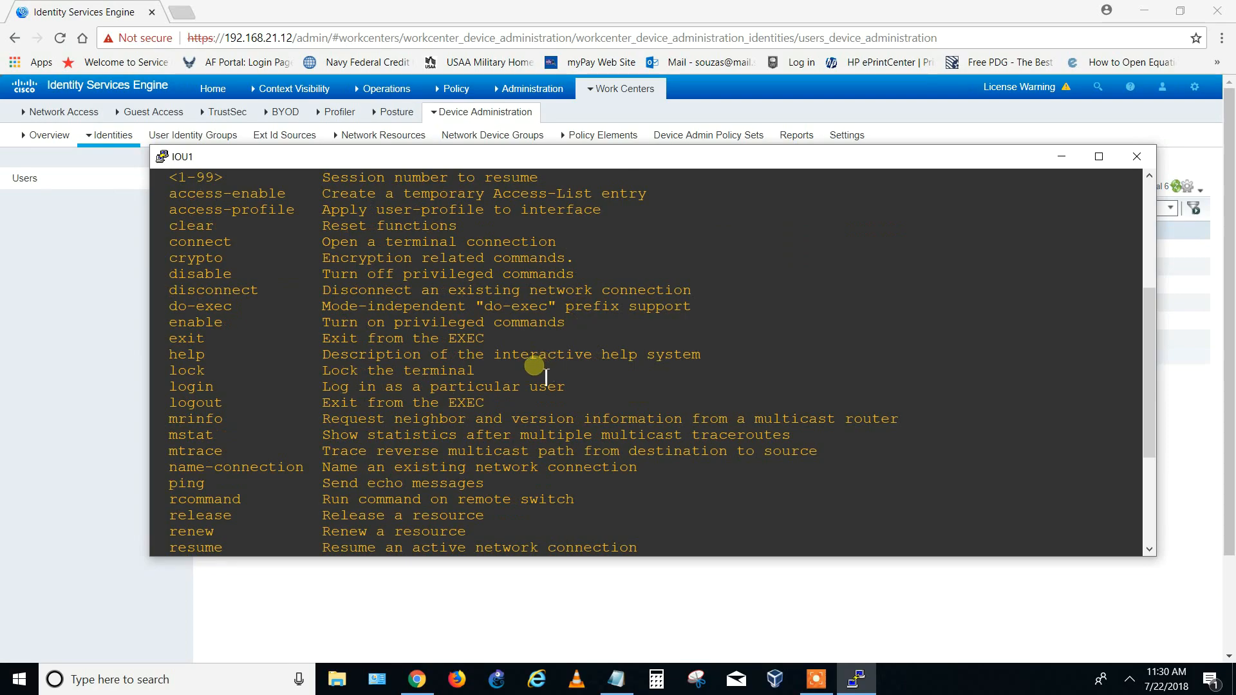
scroll(305, 359, "down", 5)
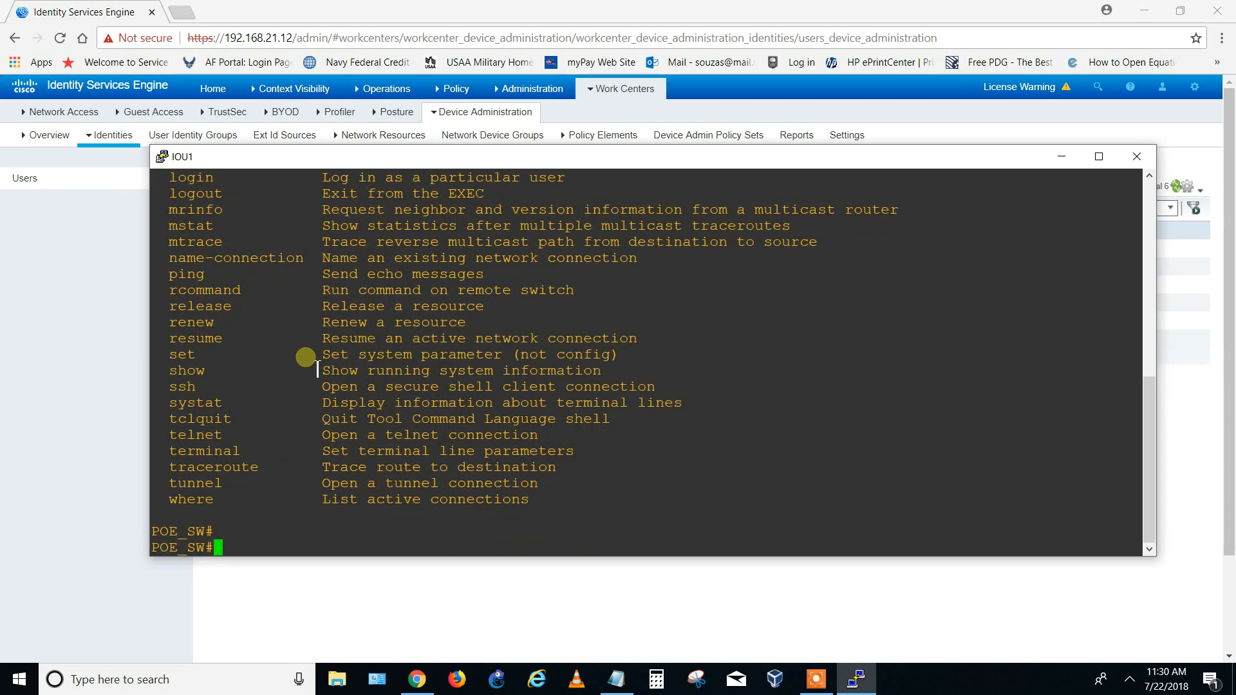
type("conf t")
key("Return")
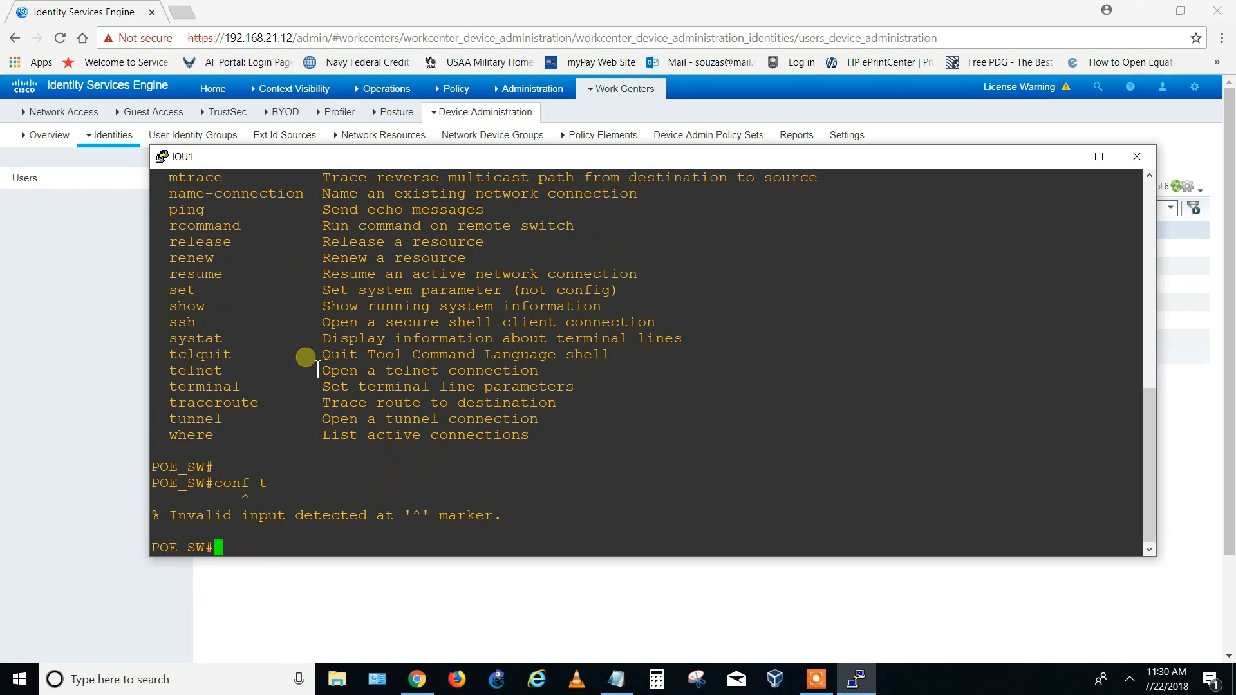
type("show ip int br")
key("Return")
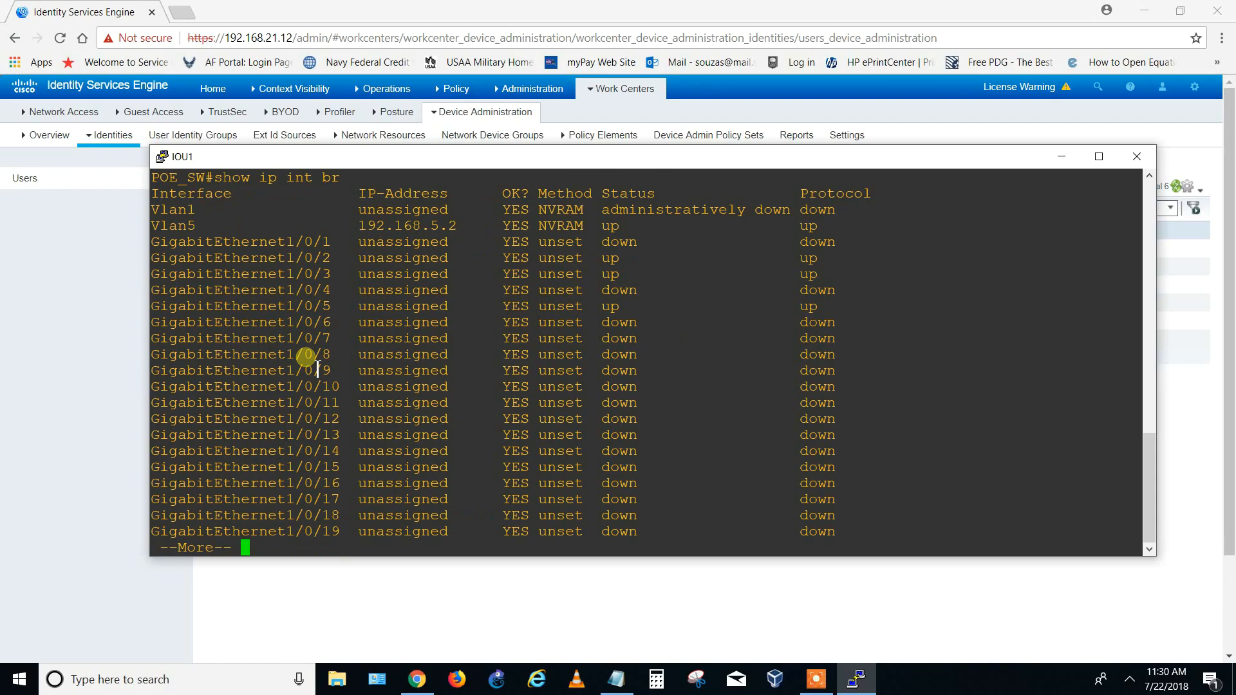
key("space")
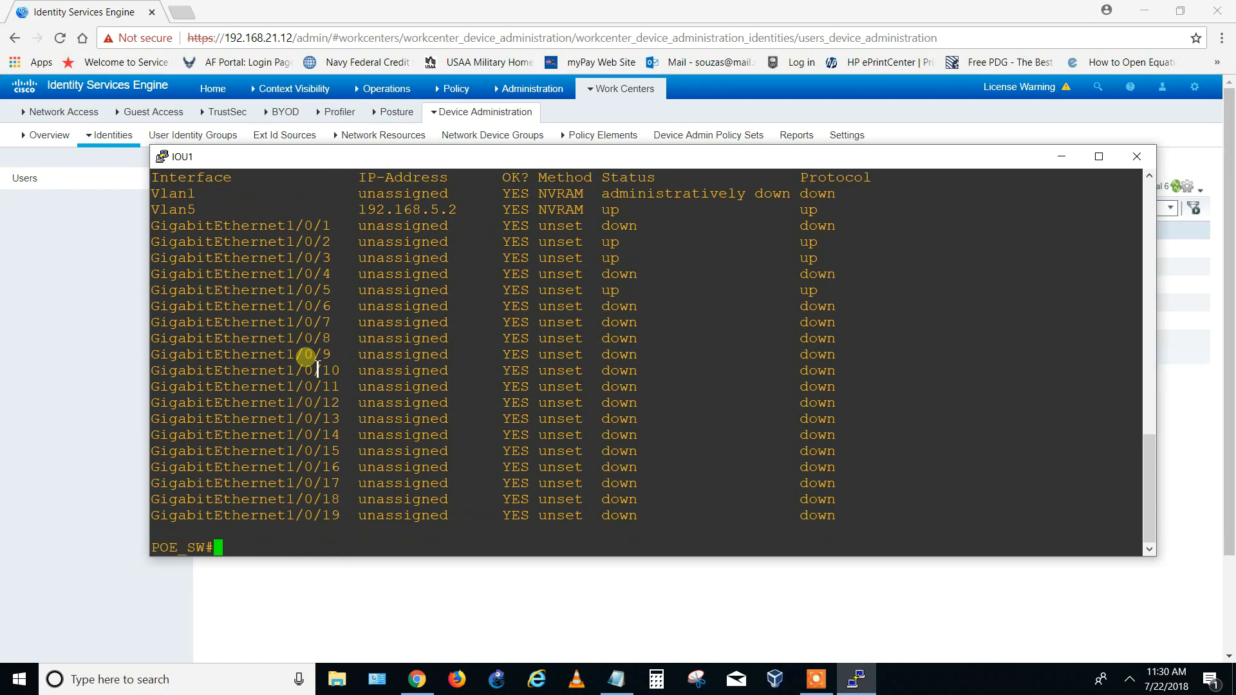
type("sho int")
- Run show interfaces status successfully and see show run rejected for the helpdesk user
key("Tab")
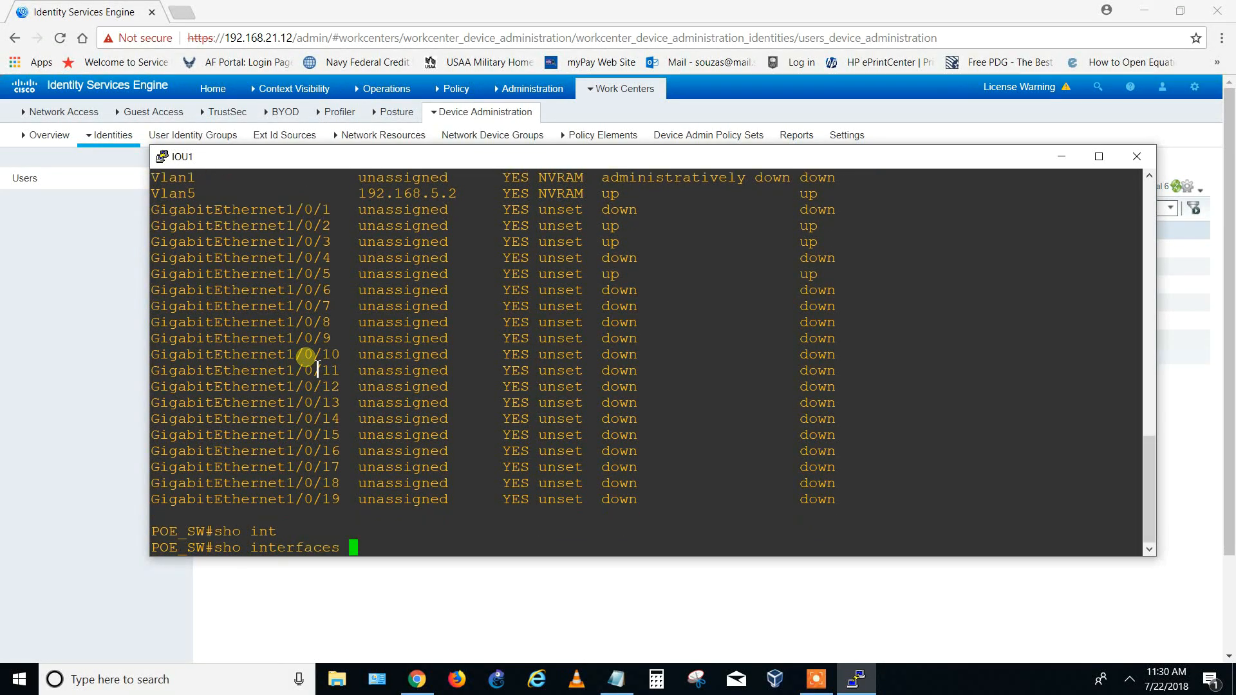
type("stat")
key("Tab")
key("Return")
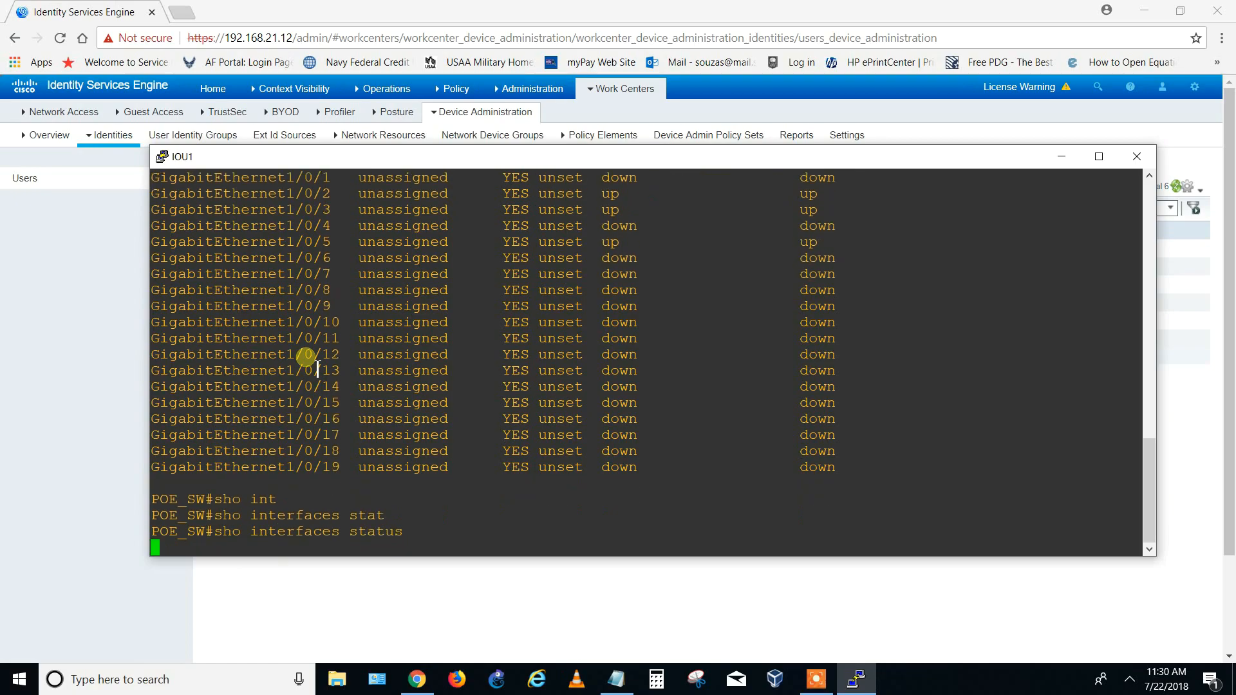
type("q")
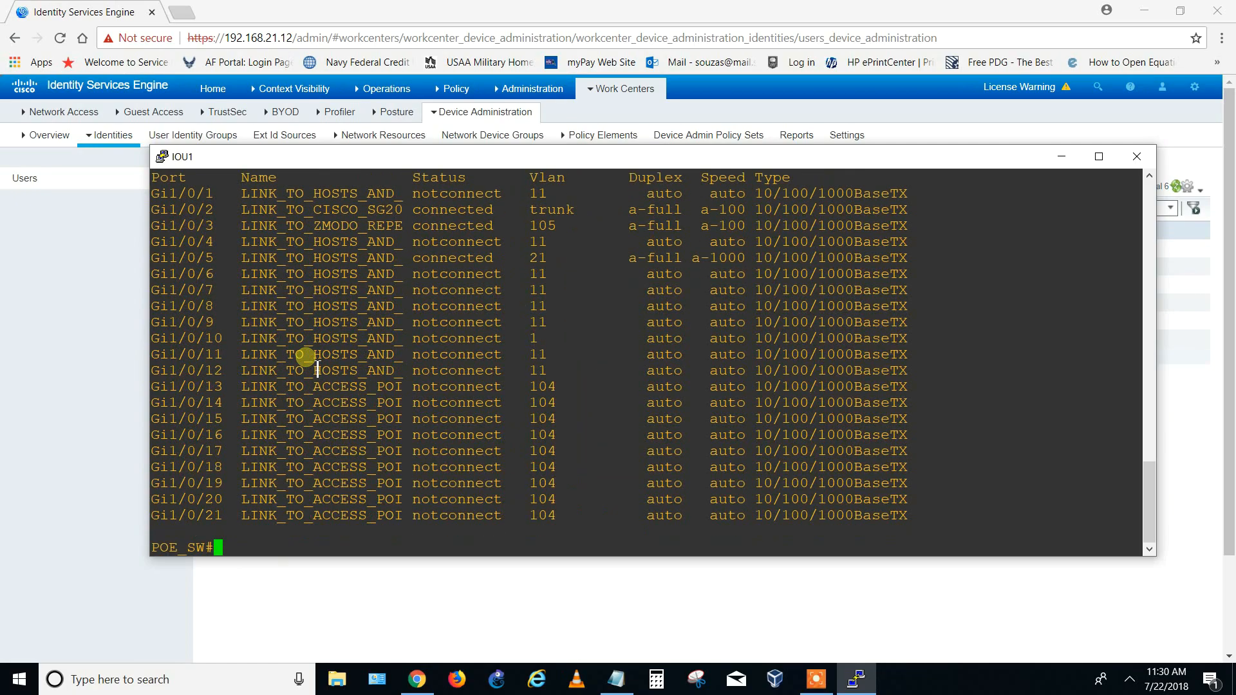
type("sho run")
key("Return")
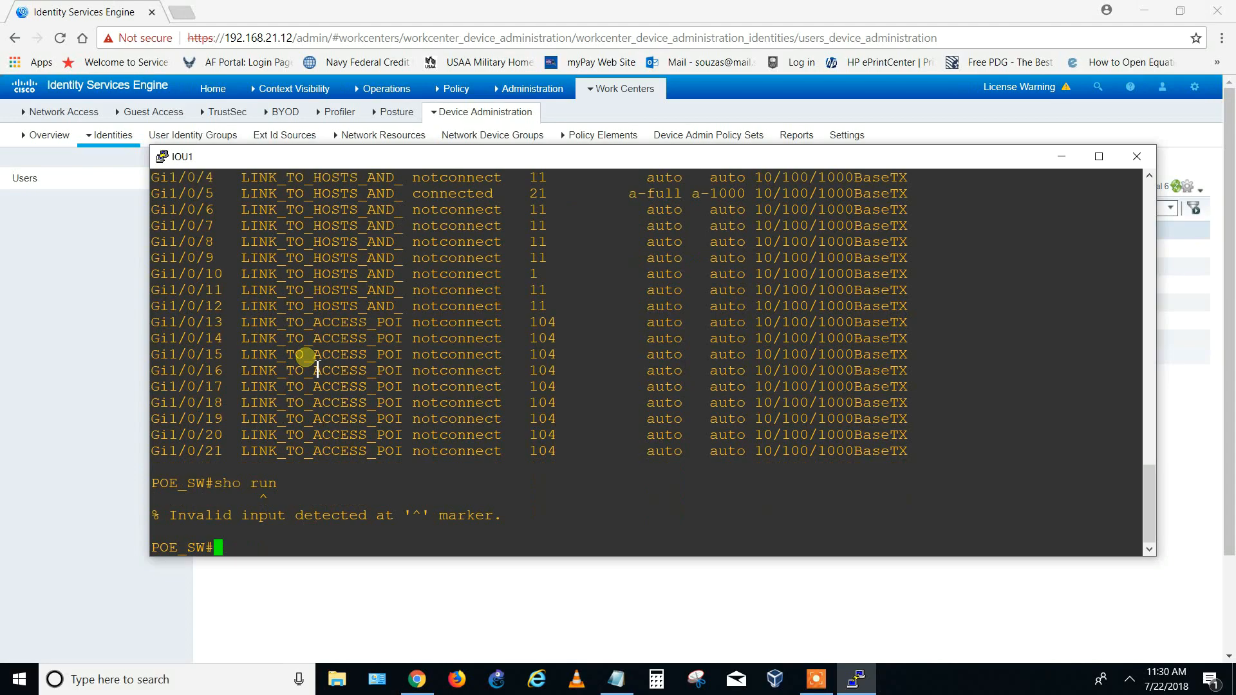
key("Return")
key("Return")
key("Return")
key("Return")
key("Return")
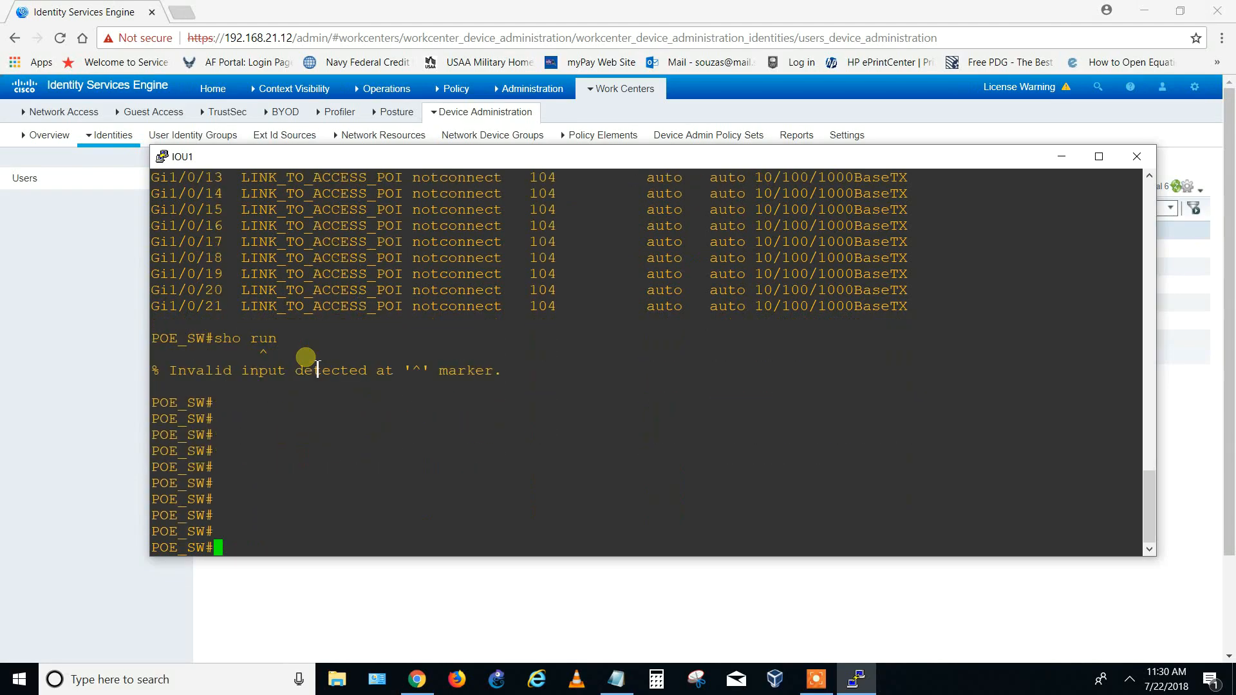
key("Return")
key("Return")
key("Return")
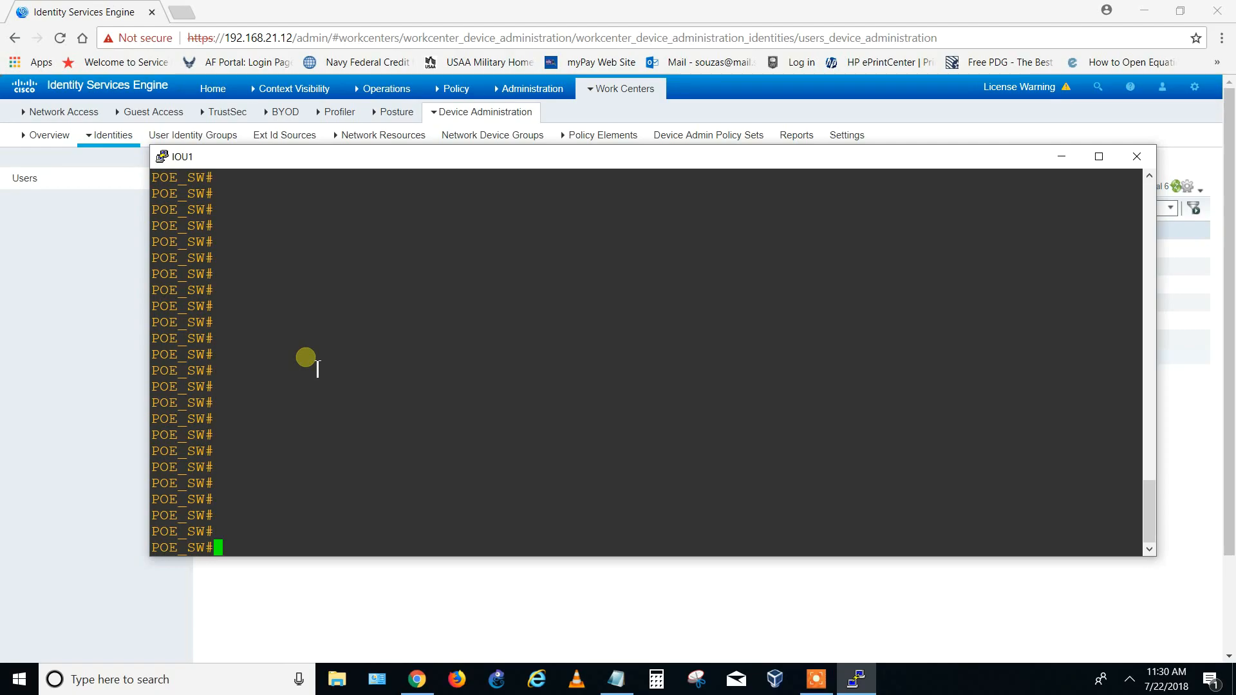
- Switch to the ISE browser and navigate to Device Administration's TACACS Command Sets list
key("alt+Tab")
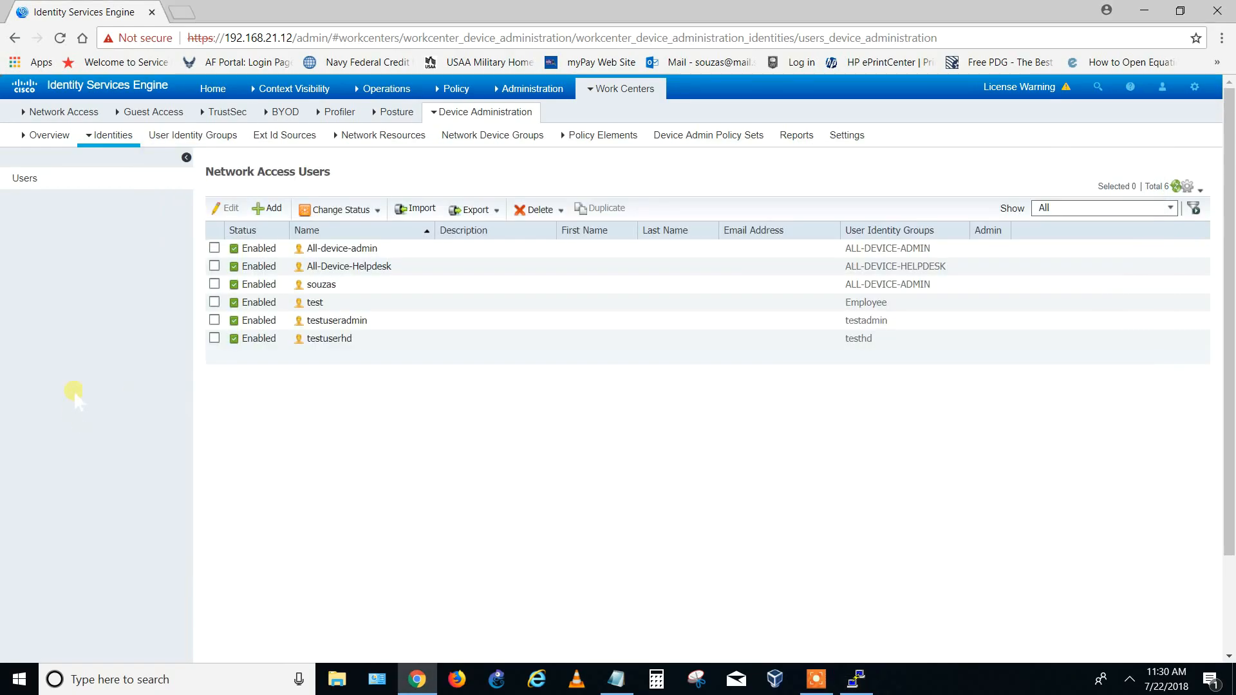
left_click(720, 136)
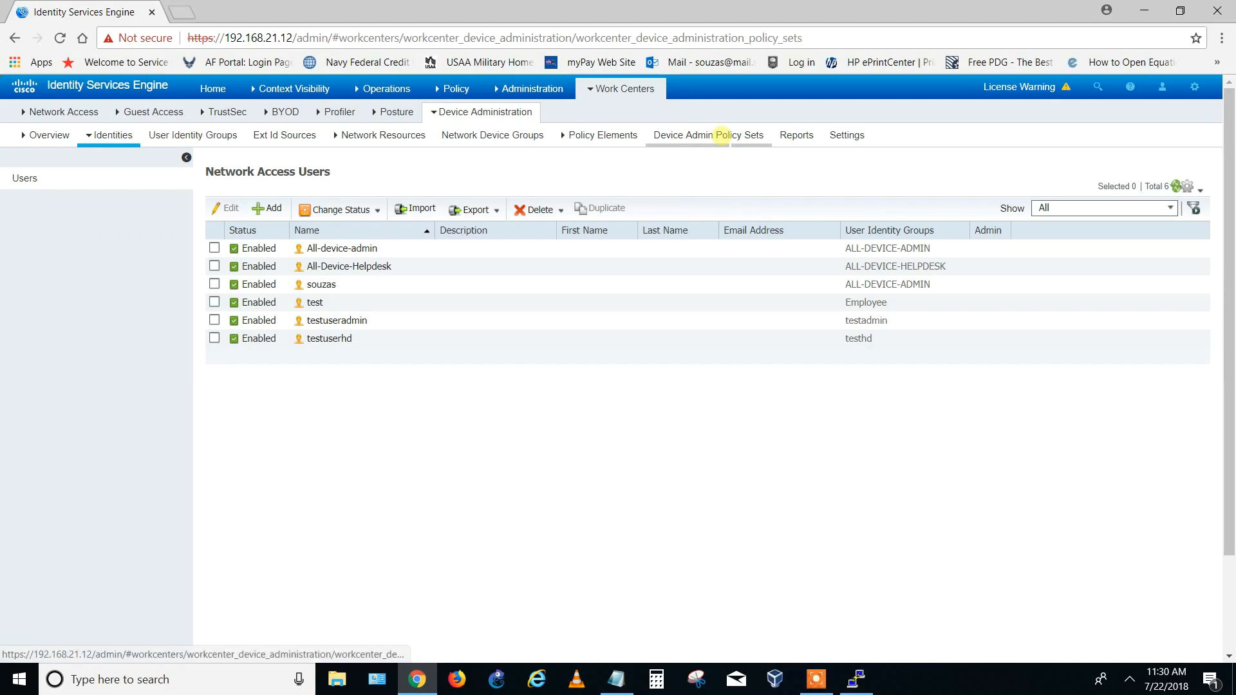
left_click(603, 135)
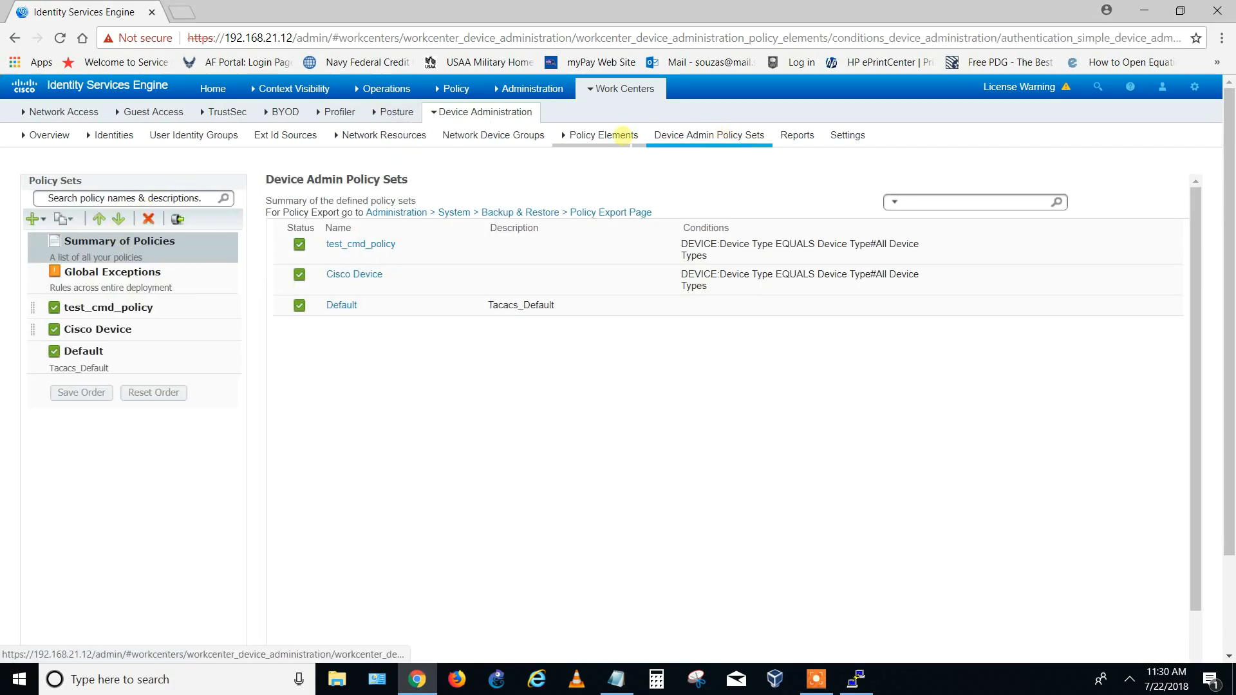
left_click(39, 302)
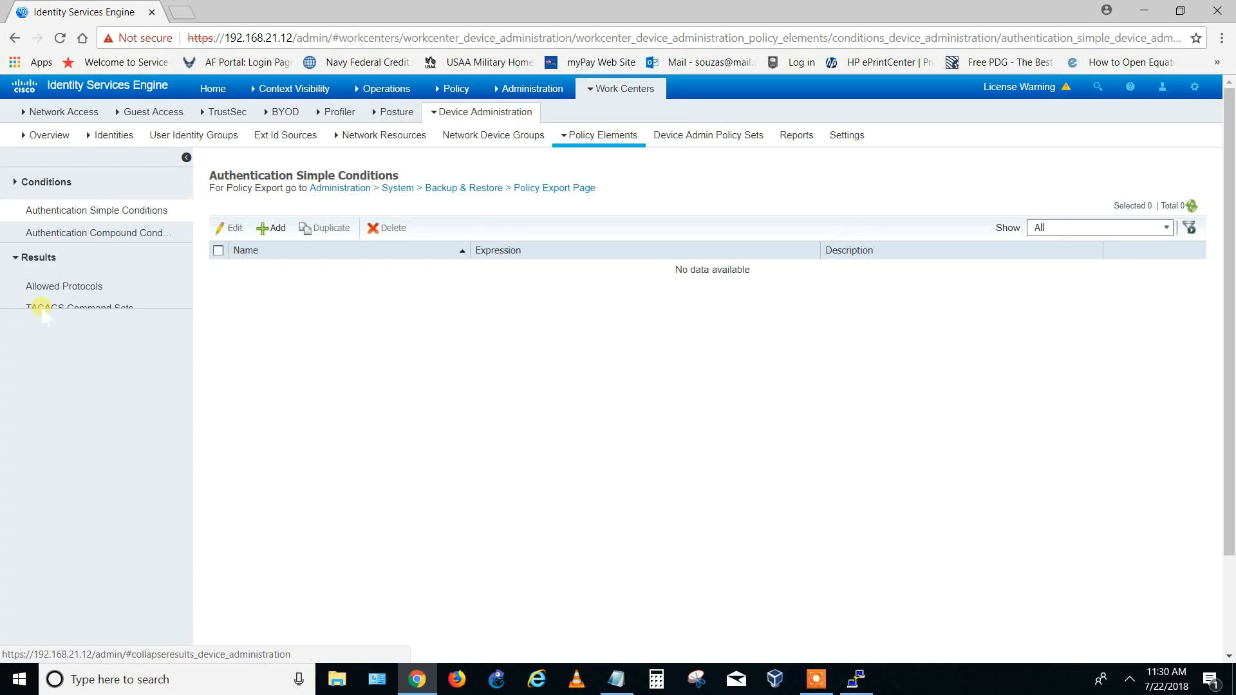
left_click(79, 265)
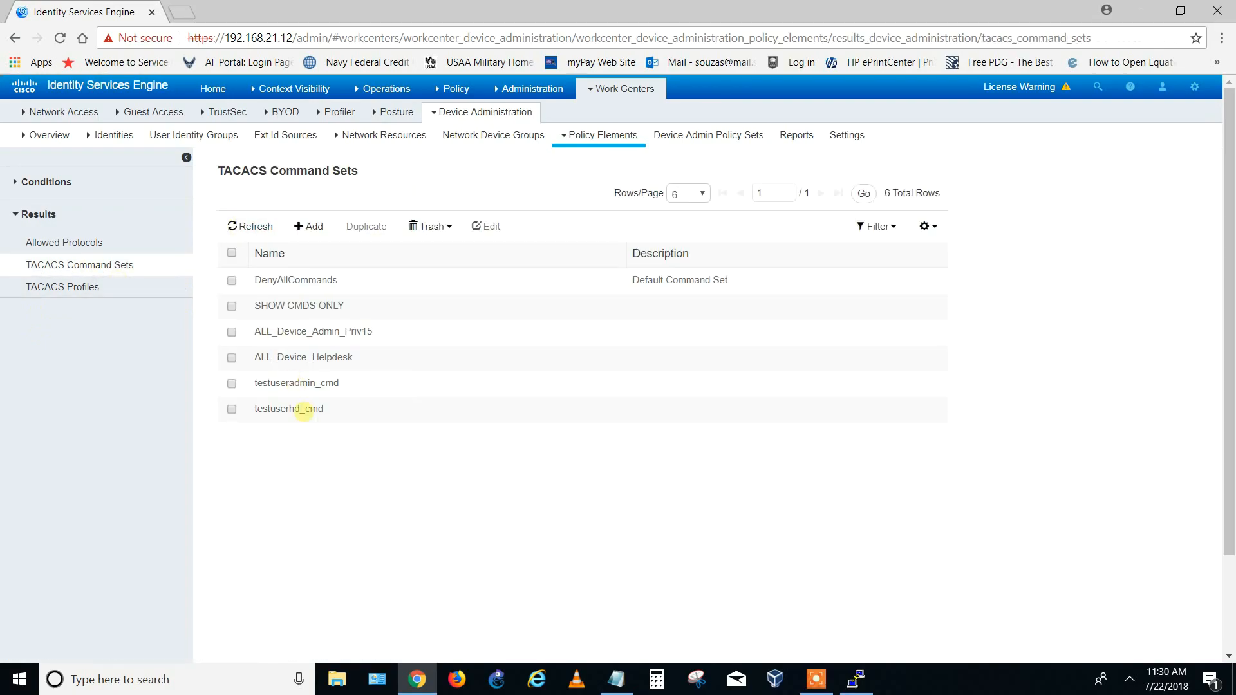
- Review testuserhd_cmd's permits (enable 7 and three show commands), then restore the switch terminal
left_click(231, 408)
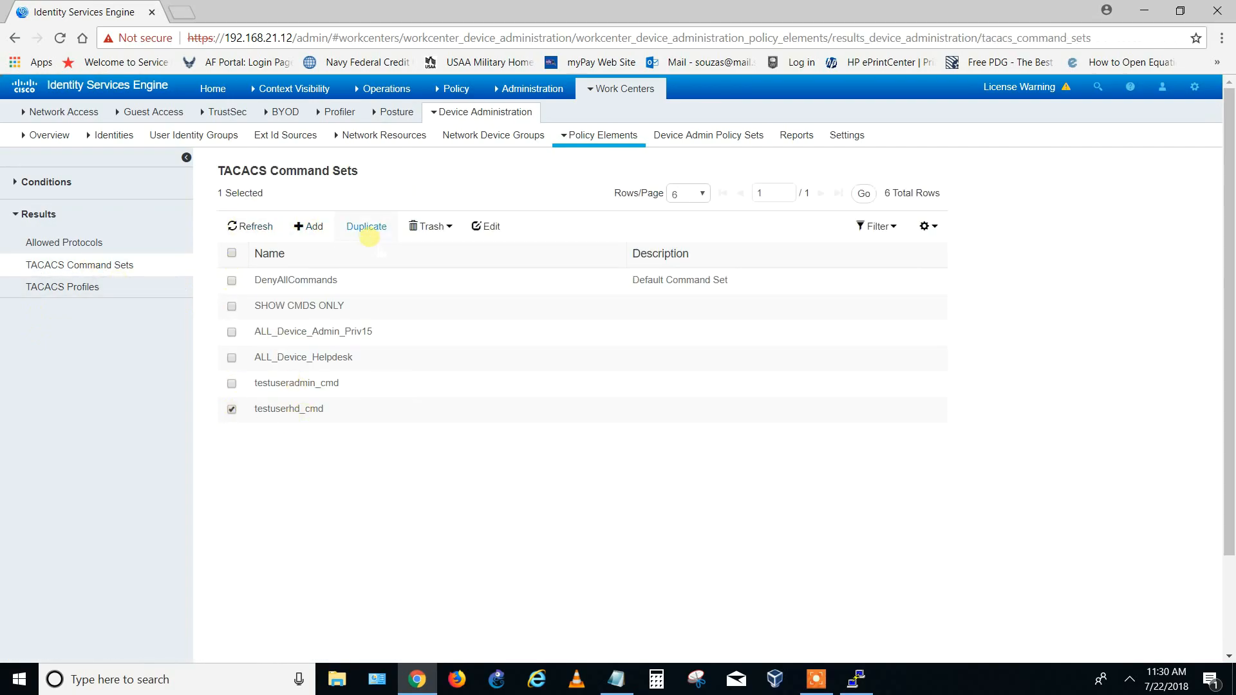
left_click(486, 226)
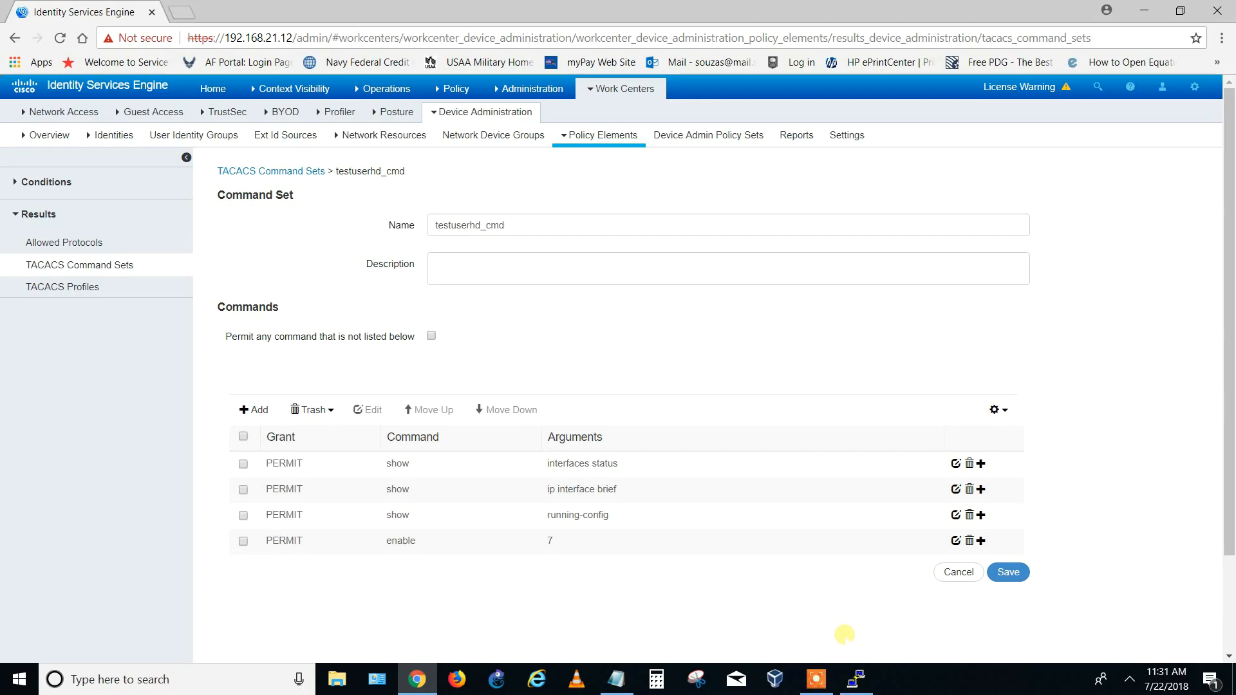
left_click(856, 679)
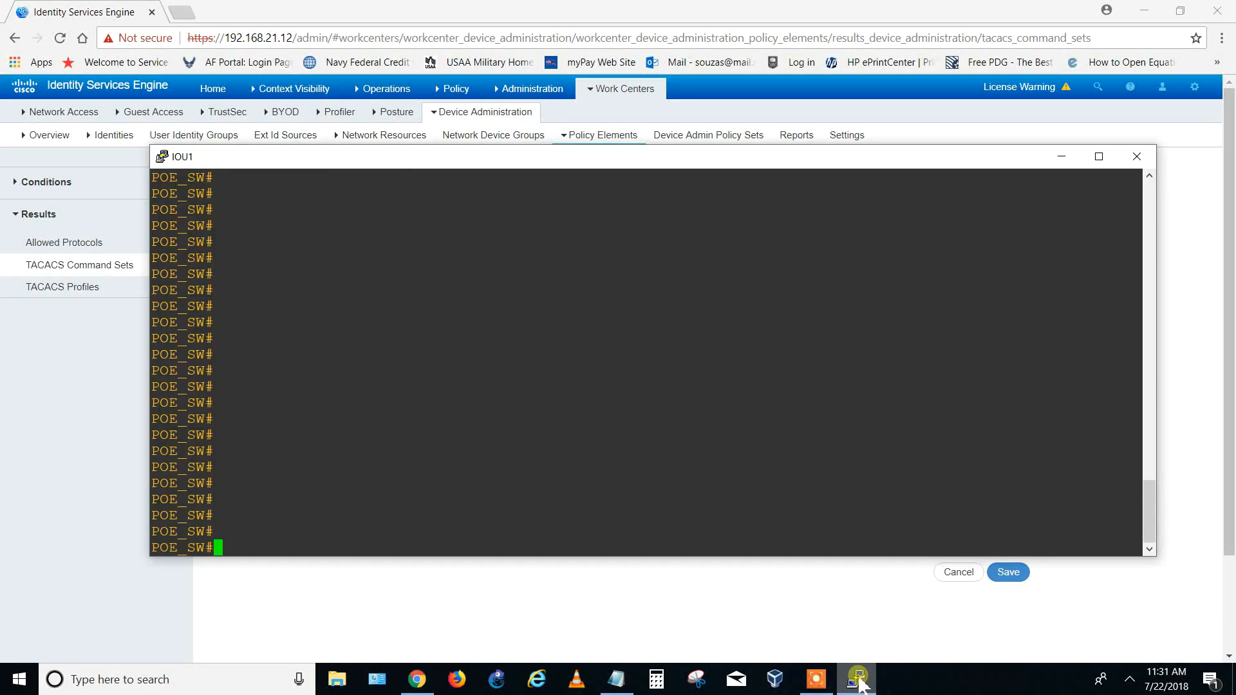